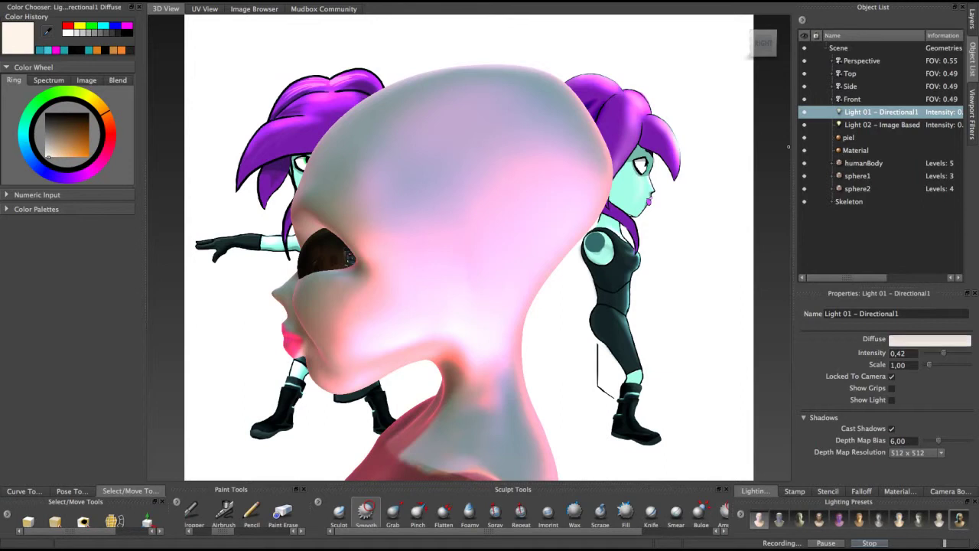
# Try a dark brown and a muted teal diffuse colour on the Light 01 directional light
pyautogui.click(64, 128)
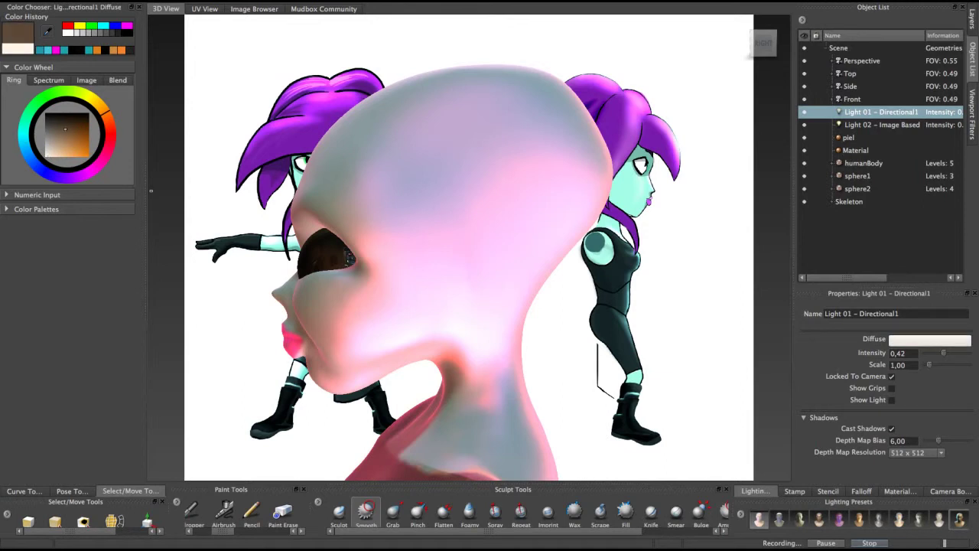
pyautogui.click(78, 125)
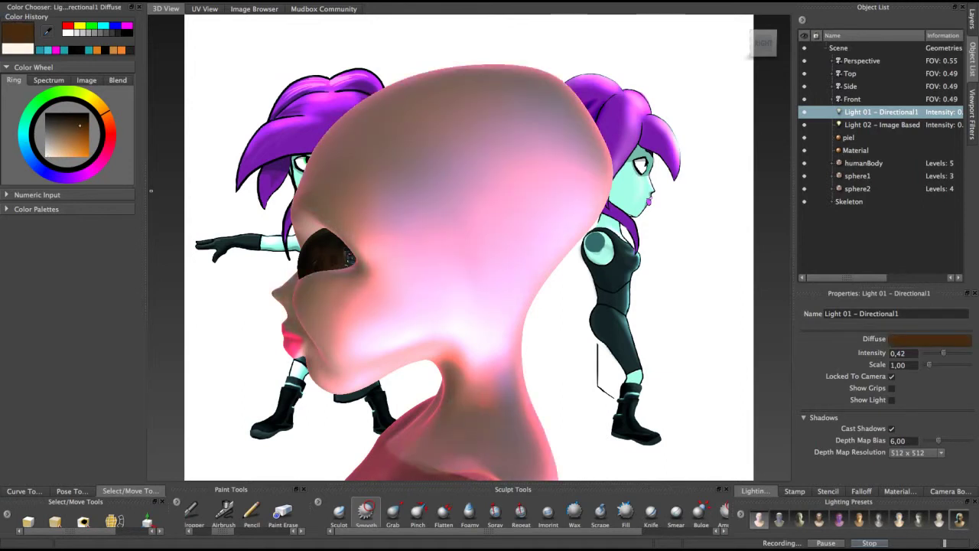
pyautogui.moveTo(107, 113)
pyautogui.mouseDown()
pyautogui.moveTo(73, 90)
pyautogui.moveTo(29, 111)
pyautogui.moveTo(74, 128)
pyautogui.moveTo(62, 137)
pyautogui.mouseUp()
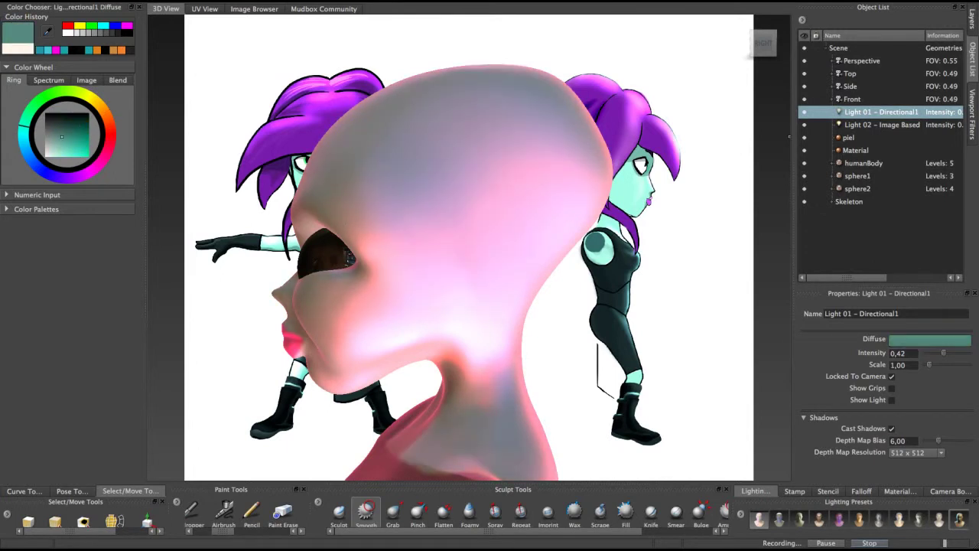
# Replace the scene's lights with the lighting preset made of two directional lights and check the head's shading
pyautogui.click(881, 124)
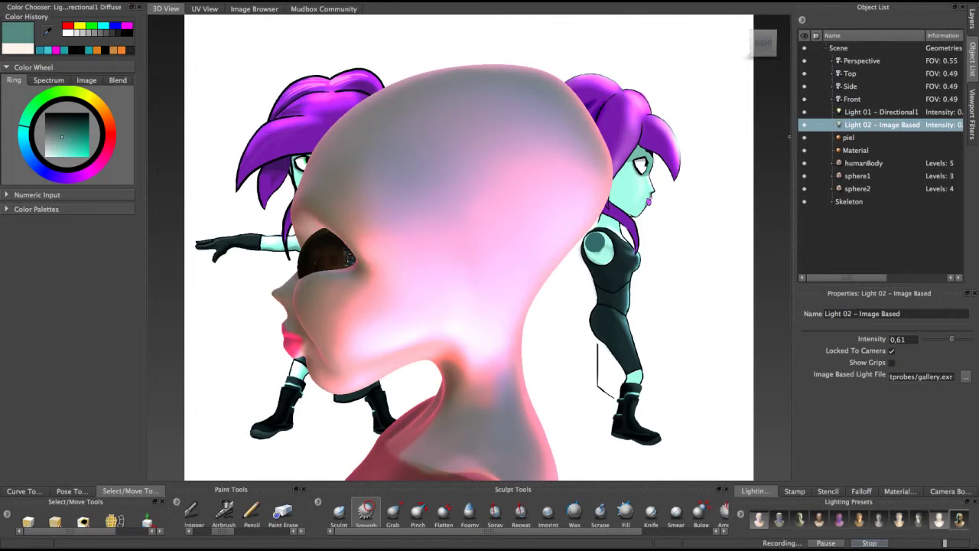
pyautogui.click(959, 520)
pyautogui.moveTo(419, 199)
pyautogui.keyDown('alt'); pyautogui.mouseDown()
pyautogui.moveTo(574, 183)
pyautogui.moveTo(612, 201)
pyautogui.moveTo(486, 157)
pyautogui.moveTo(436, 184)
pyautogui.moveTo(433, 199)
pyautogui.moveTo(501, 162)
pyautogui.moveTo(586, 205)
pyautogui.moveTo(540, 175)
pyautogui.moveTo(450, 201)
pyautogui.moveTo(514, 205)
pyautogui.mouseUp(); pyautogui.keyUp('alt')
pyautogui.keyDown('alt'); pyautogui.moveTo(570, 298); pyautogui.dragTo(393, 273); pyautogui.keyUp('alt')
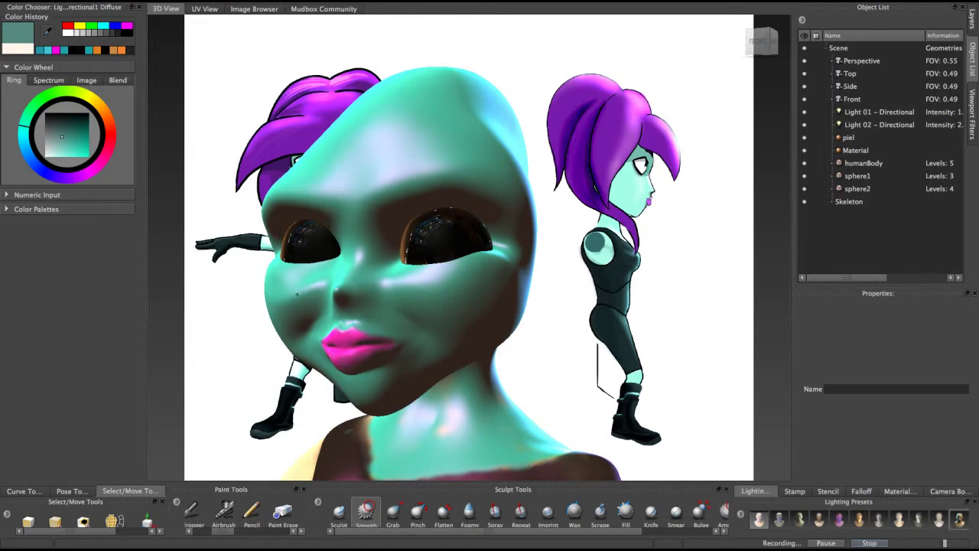
pyautogui.moveTo(288, 307)
pyautogui.keyDown('alt'); pyautogui.mouseDown()
pyautogui.moveTo(230, 317)
pyautogui.moveTo(306, 306)
pyautogui.mouseUp(); pyautogui.keyUp('alt')
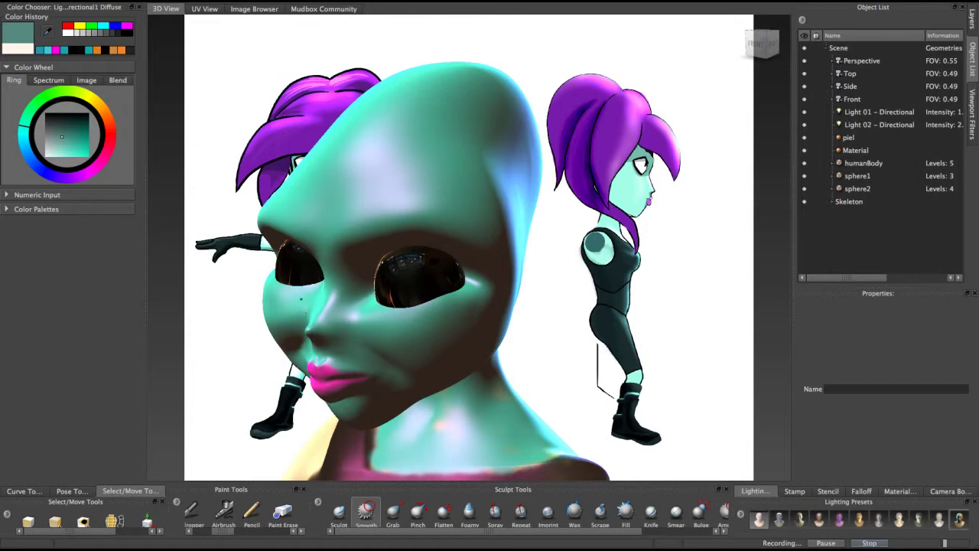
pyautogui.keyDown('alt'); pyautogui.moveTo(305, 307); pyautogui.dragTo(583, 264); pyautogui.keyUp('alt')
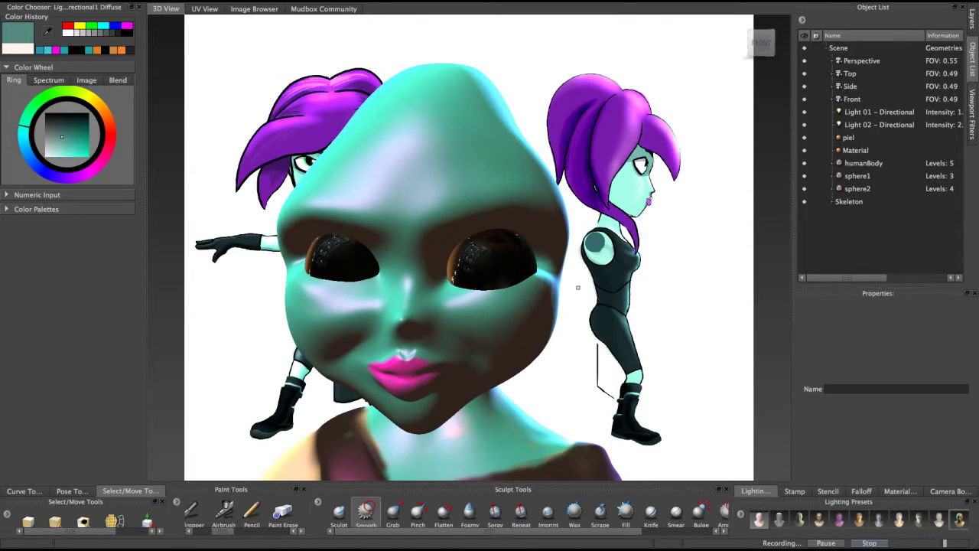
pyautogui.keyDown('alt'); pyautogui.moveTo(610, 384); pyautogui.dragTo(416, 258); pyautogui.keyUp('alt')
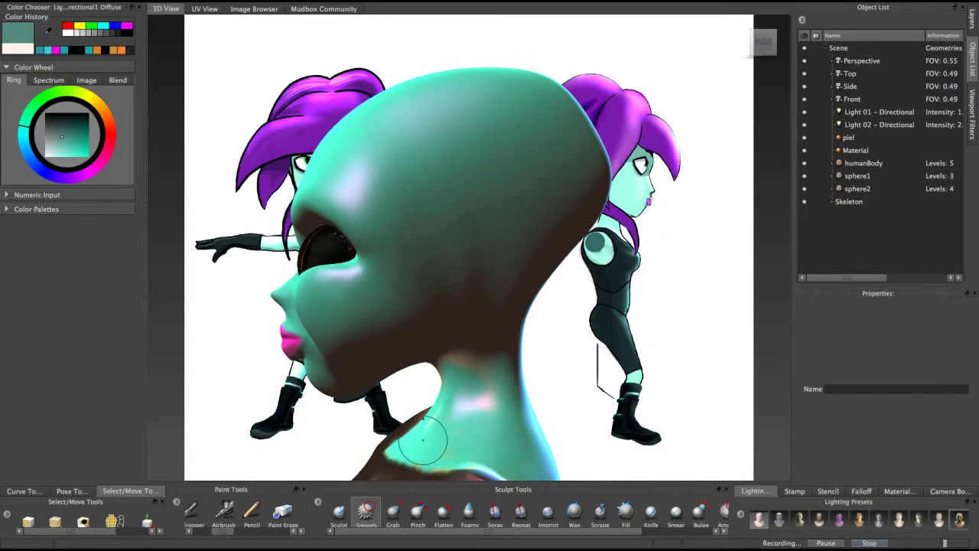
# Choose the Grab brush and hide the eyeball objects sphere1 and sphere2
pyautogui.click(393, 512)
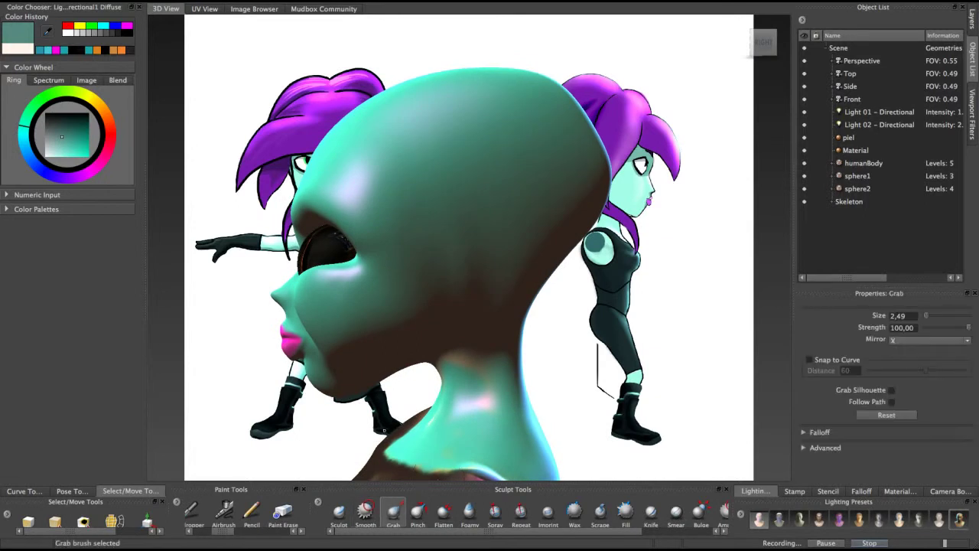
pyautogui.click(804, 176)
pyautogui.moveTo(375, 328)
pyautogui.keyDown('alt'); pyautogui.mouseDown()
pyautogui.moveTo(515, 337)
pyautogui.moveTo(515, 264)
pyautogui.moveTo(482, 348)
pyautogui.mouseUp(); pyautogui.keyUp('alt')
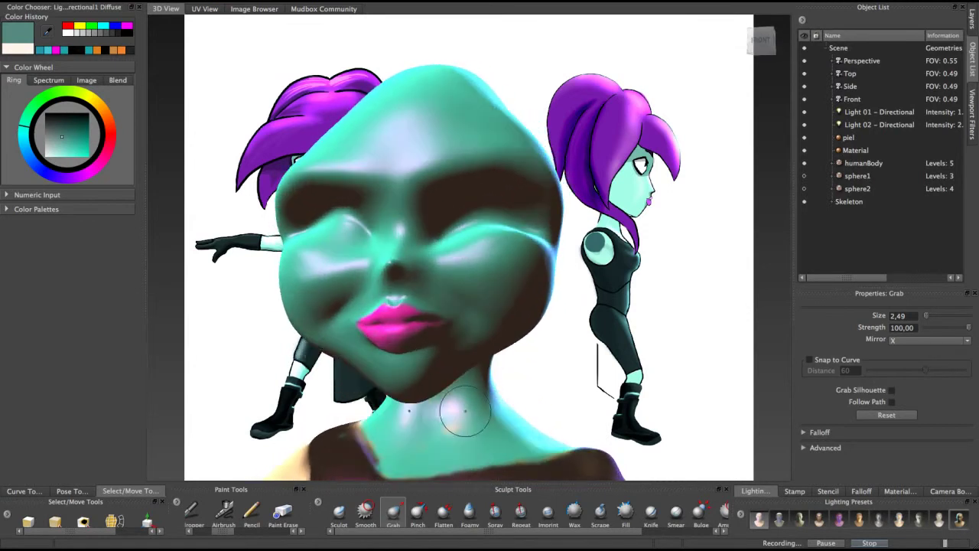
# Soften the closed eyelid surfaces and their creases with the Smooth brush at size 2.49 and strength 100, mirrored in X
pyautogui.click(366, 511)
pyautogui.moveTo(375, 253); pyautogui.dragTo(337, 229)
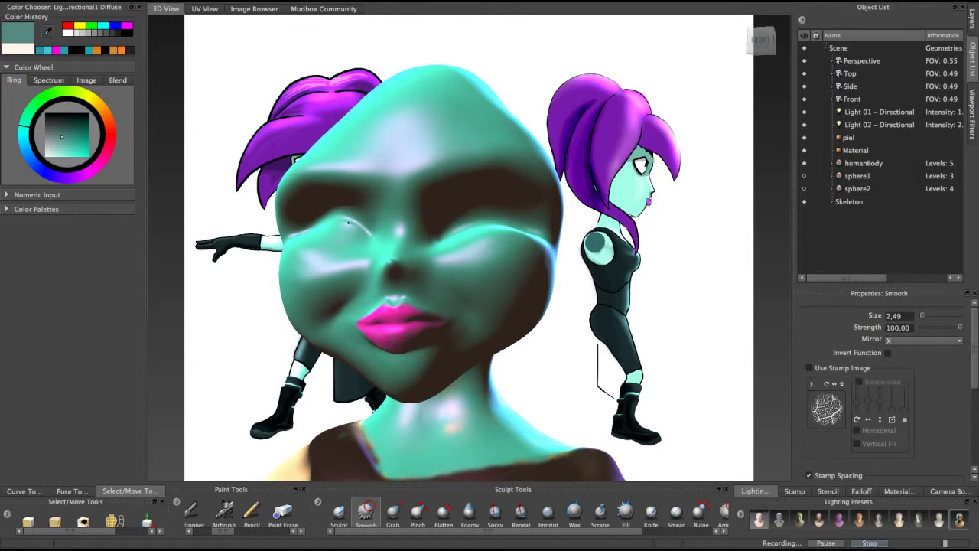
pyautogui.keyDown('alt'); pyautogui.moveTo(352, 230); pyautogui.dragTo(396, 240); pyautogui.keyUp('alt')
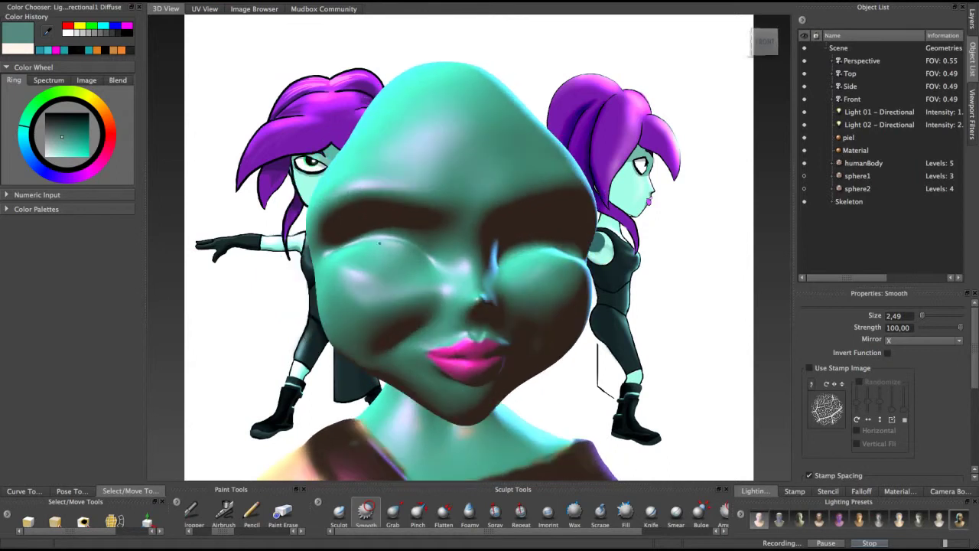
pyautogui.moveTo(381, 242)
pyautogui.keyDown('alt'); pyautogui.mouseDown()
pyautogui.moveTo(368, 243)
pyautogui.moveTo(377, 245)
pyautogui.mouseUp(); pyautogui.keyUp('alt')
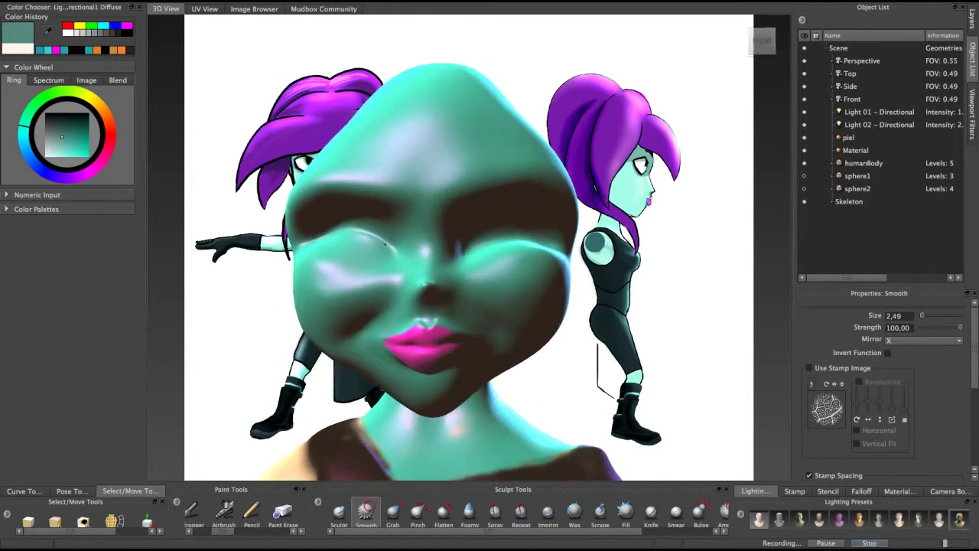
pyautogui.keyDown('alt'); pyautogui.moveTo(388, 247); pyautogui.dragTo(348, 248); pyautogui.keyUp('alt')
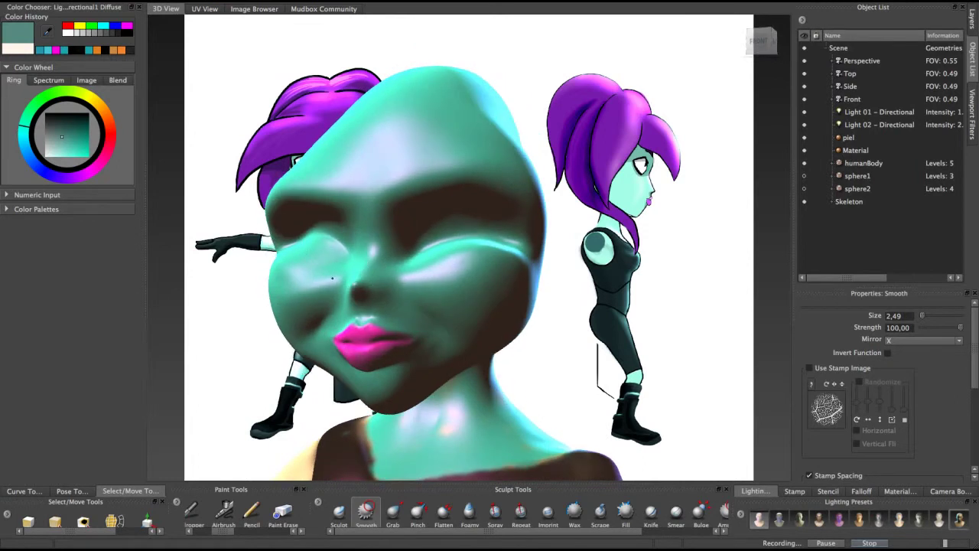
pyautogui.keyDown('alt'); pyautogui.moveTo(365, 233); pyautogui.dragTo(329, 240); pyautogui.keyUp('alt')
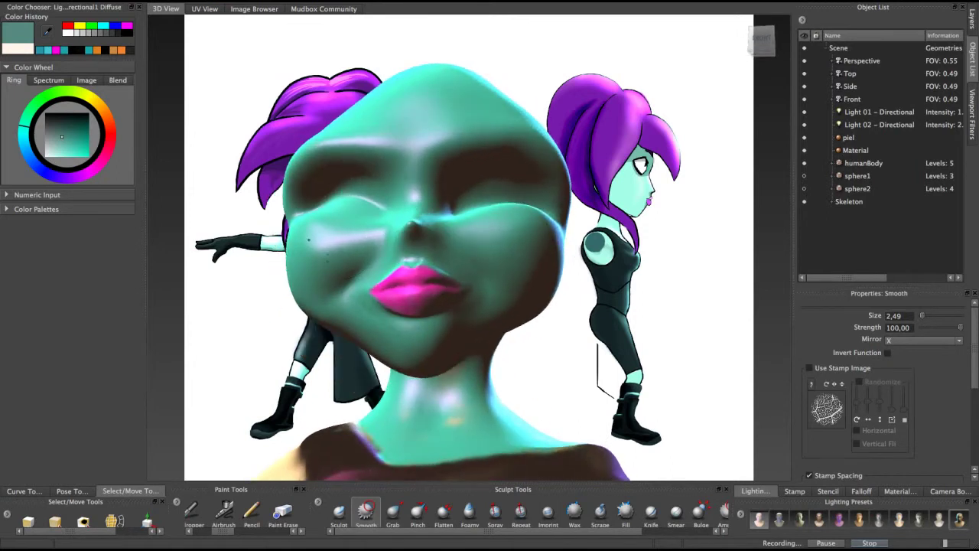
pyautogui.moveTo(327, 274)
pyautogui.keyDown('alt'); pyautogui.mouseDown()
pyautogui.moveTo(336, 306)
pyautogui.moveTo(321, 283)
pyautogui.moveTo(267, 291)
pyautogui.moveTo(337, 317)
pyautogui.mouseUp(); pyautogui.keyUp('alt')
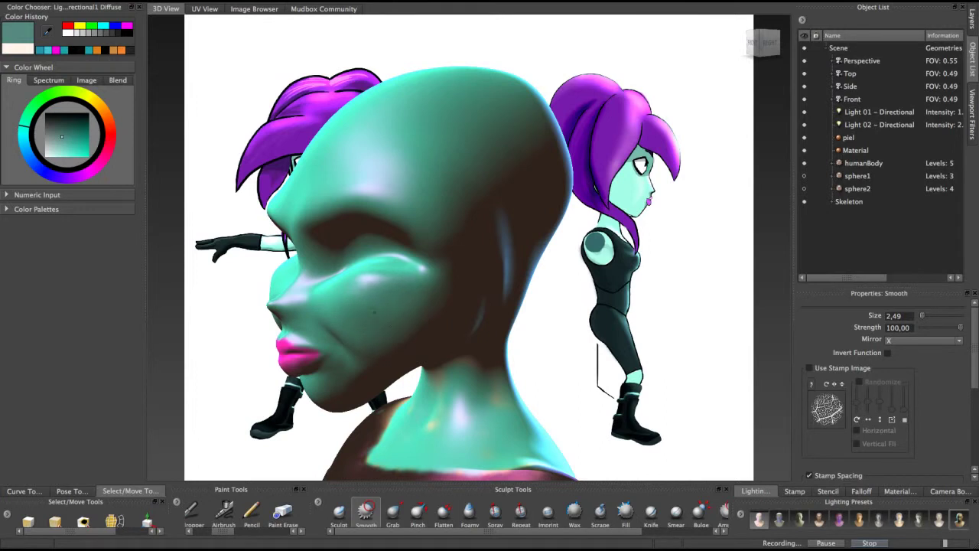
pyautogui.keyDown('alt'); pyautogui.moveTo(417, 301); pyautogui.dragTo(306, 241); pyautogui.keyUp('alt')
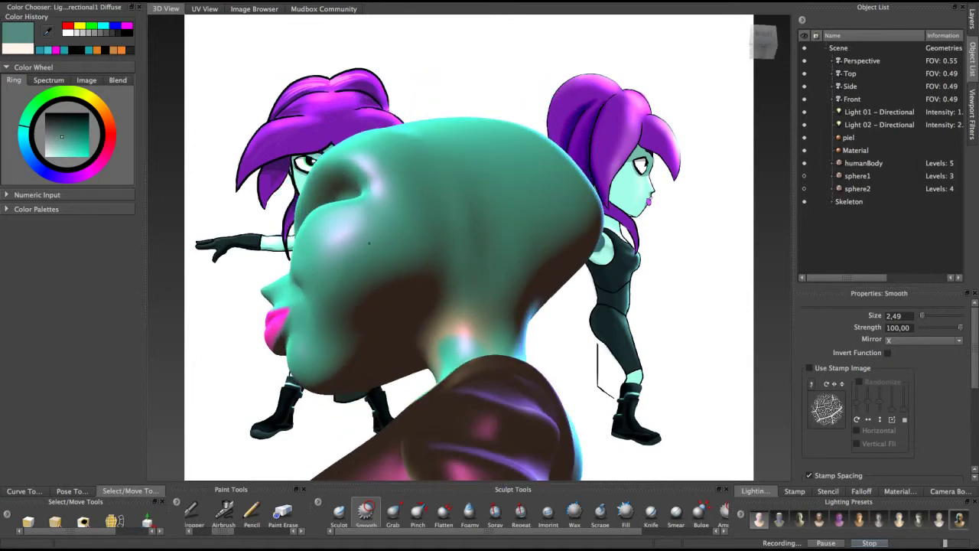
pyautogui.keyDown('alt'); pyautogui.moveTo(357, 222); pyautogui.dragTo(341, 252); pyautogui.keyUp('alt')
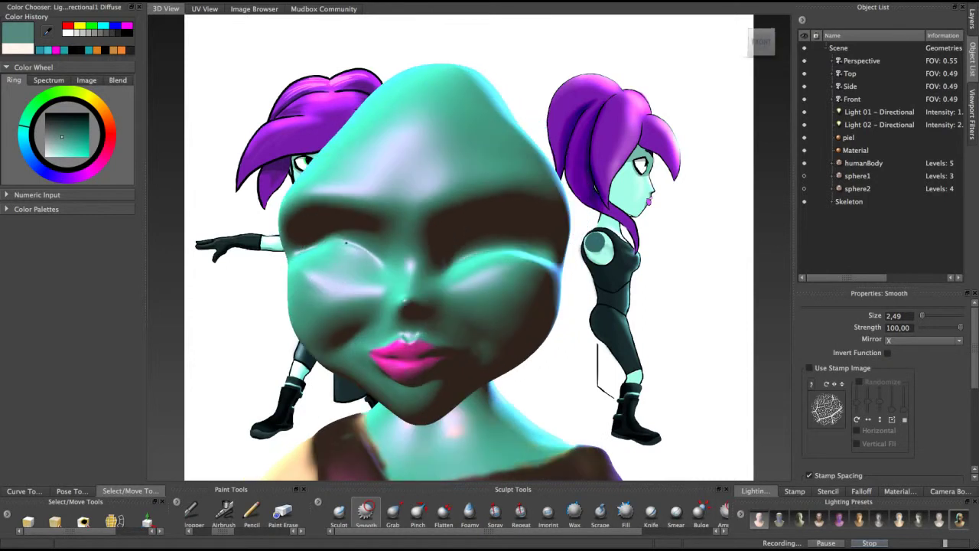
# Set the Smooth brush size to 2.94 and even out the eyelid ridges and the hollows under the brows
pyautogui.moveTo(358, 258); pyautogui.dragTo(368, 261)
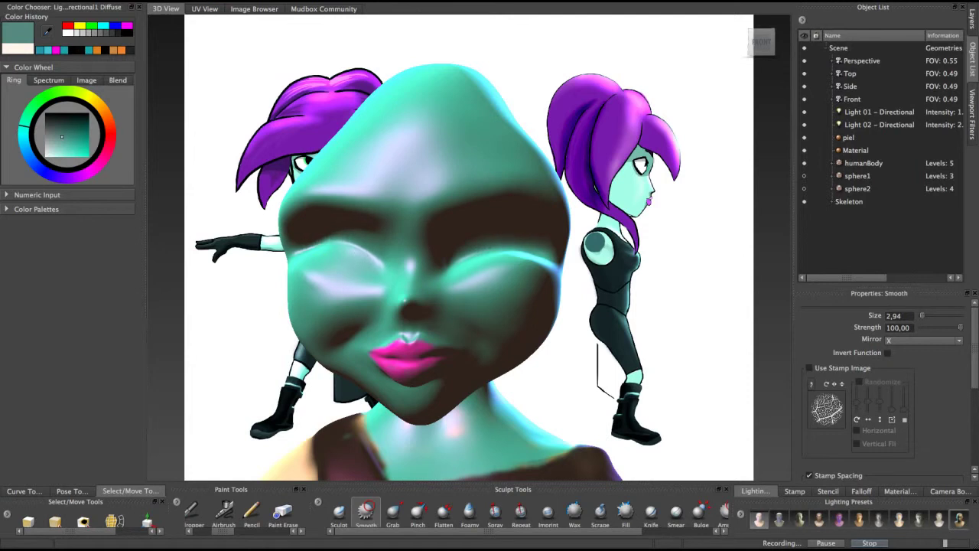
pyautogui.moveTo(358, 200)
pyautogui.keyDown('alt'); pyautogui.mouseDown()
pyautogui.moveTo(256, 205)
pyautogui.moveTo(383, 202)
pyautogui.mouseUp(); pyautogui.keyUp('alt')
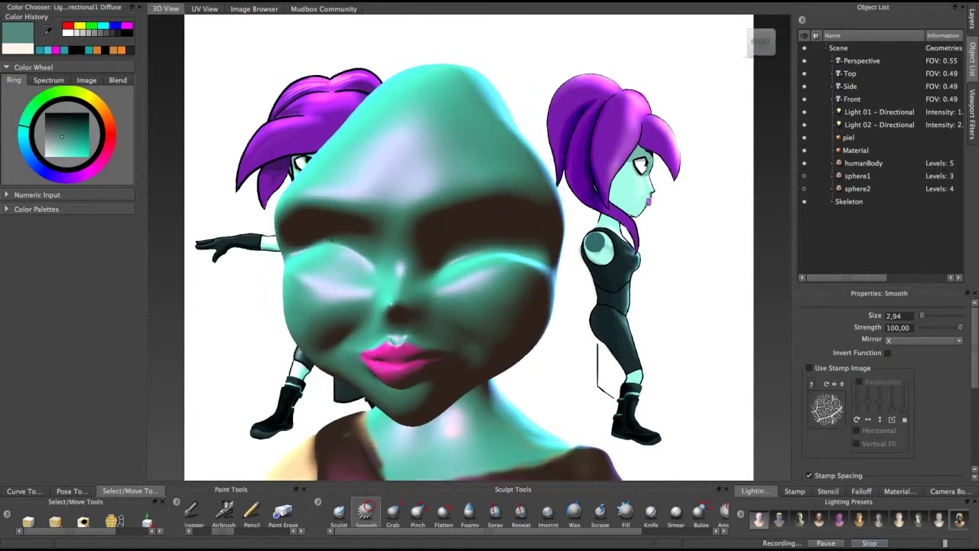
pyautogui.moveTo(361, 254)
pyautogui.keyDown('alt'); pyautogui.mouseDown()
pyautogui.moveTo(396, 253)
pyautogui.moveTo(389, 248)
pyautogui.mouseUp(); pyautogui.keyUp('alt')
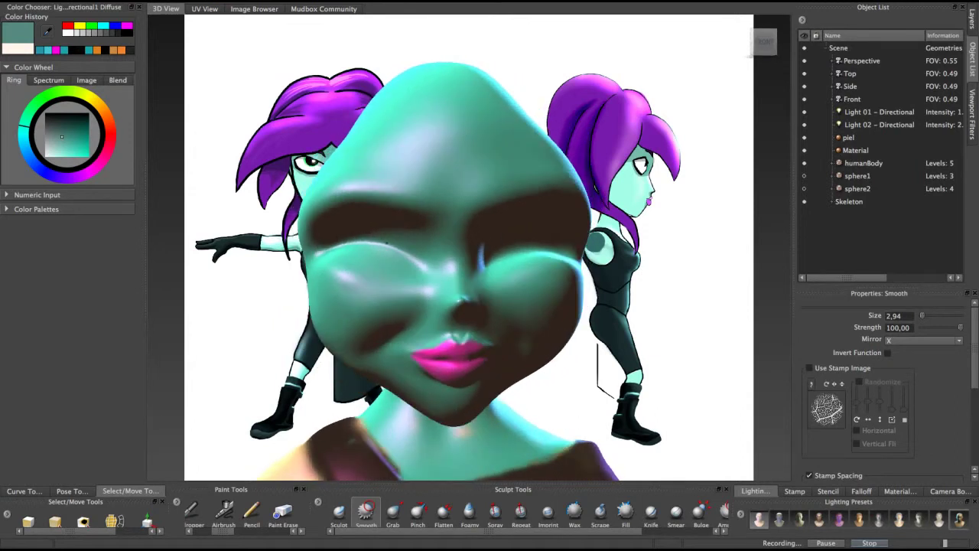
pyautogui.keyDown('alt'); pyautogui.moveTo(390, 253); pyautogui.dragTo(336, 233); pyautogui.keyUp('alt')
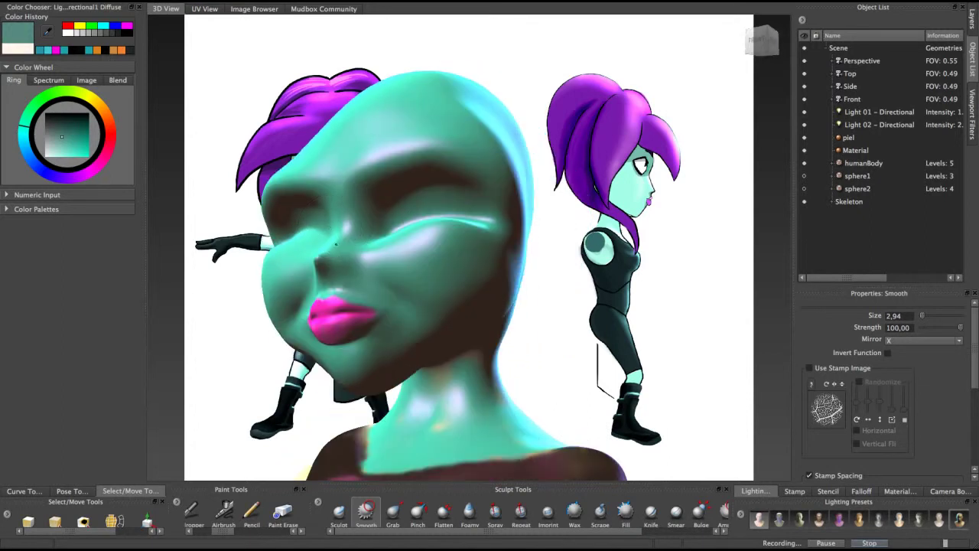
pyautogui.keyDown('alt'); pyautogui.moveTo(360, 248); pyautogui.dragTo(391, 252); pyautogui.keyUp('alt')
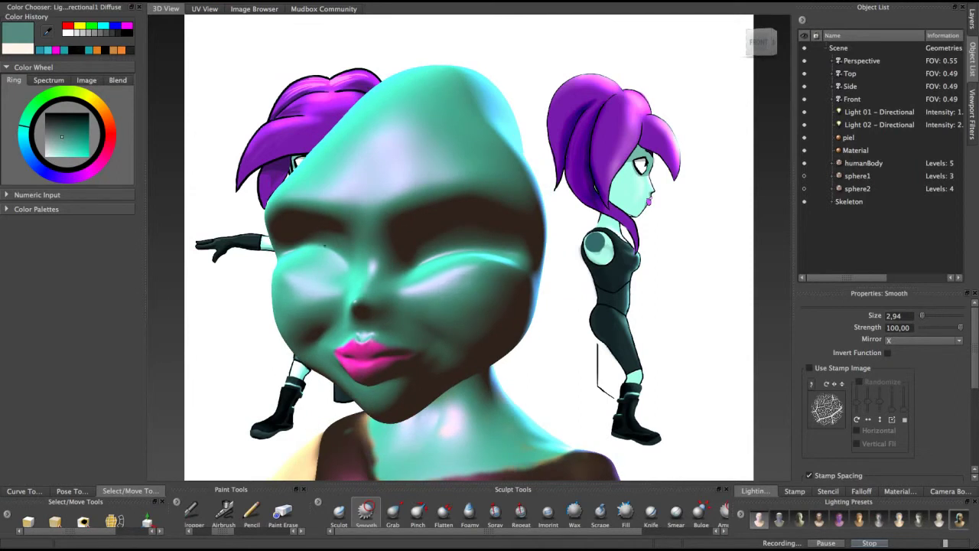
pyautogui.moveTo(303, 247)
pyautogui.keyDown('alt'); pyautogui.mouseDown()
pyautogui.moveTo(205, 248)
pyautogui.moveTo(304, 254)
pyautogui.mouseUp(); pyautogui.keyUp('alt')
# Smooth the outer eye corners and upper cheeks, enlarging the Smooth brush to size 4.02
pyautogui.keyDown('alt'); pyautogui.moveTo(391, 252); pyautogui.dragTo(380, 290); pyautogui.keyUp('alt')
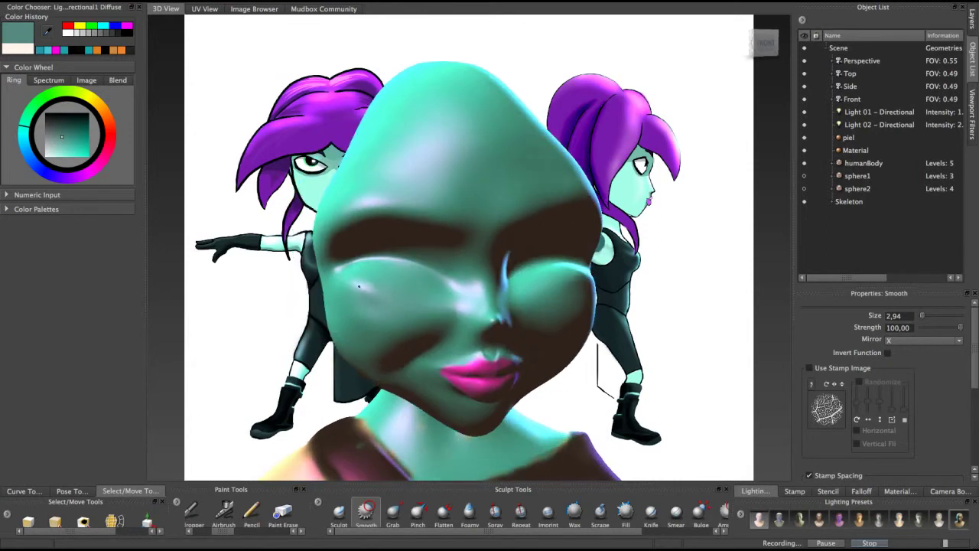
pyautogui.keyDown('alt'); pyautogui.moveTo(406, 267); pyautogui.dragTo(454, 332); pyautogui.keyUp('alt')
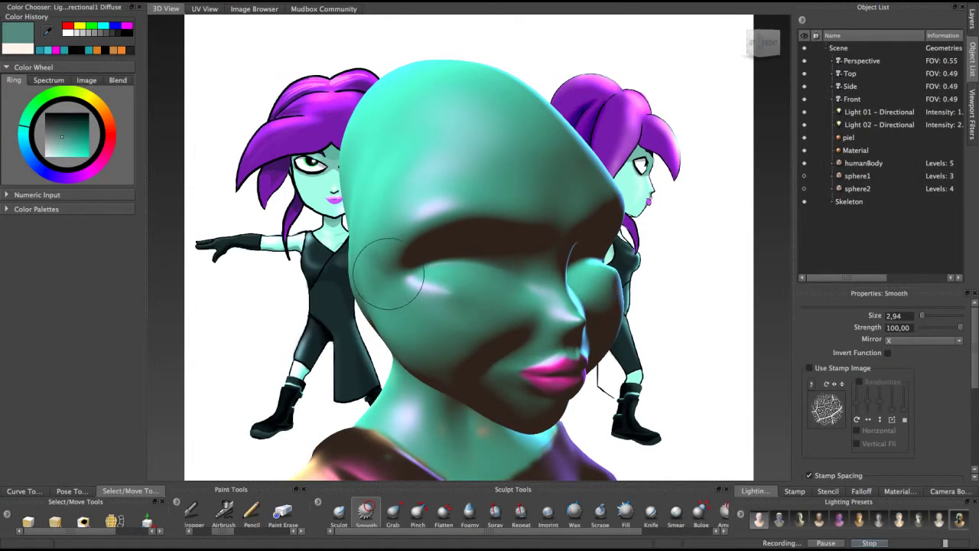
pyautogui.keyDown('alt'); pyautogui.moveTo(416, 292); pyautogui.dragTo(375, 266); pyautogui.keyUp('alt')
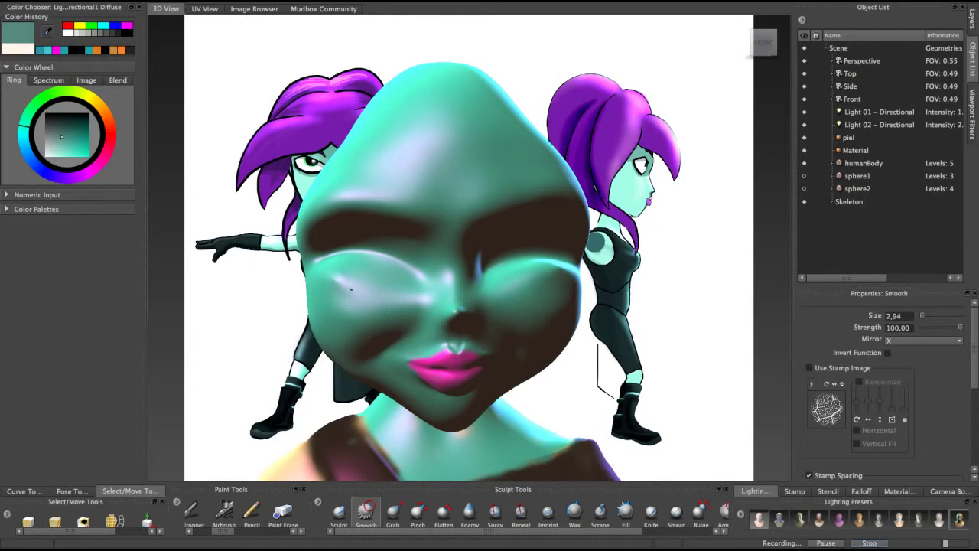
pyautogui.moveTo(367, 296)
pyautogui.keyDown('alt'); pyautogui.mouseDown()
pyautogui.moveTo(470, 264)
pyautogui.moveTo(366, 301)
pyautogui.mouseUp(); pyautogui.keyUp('alt')
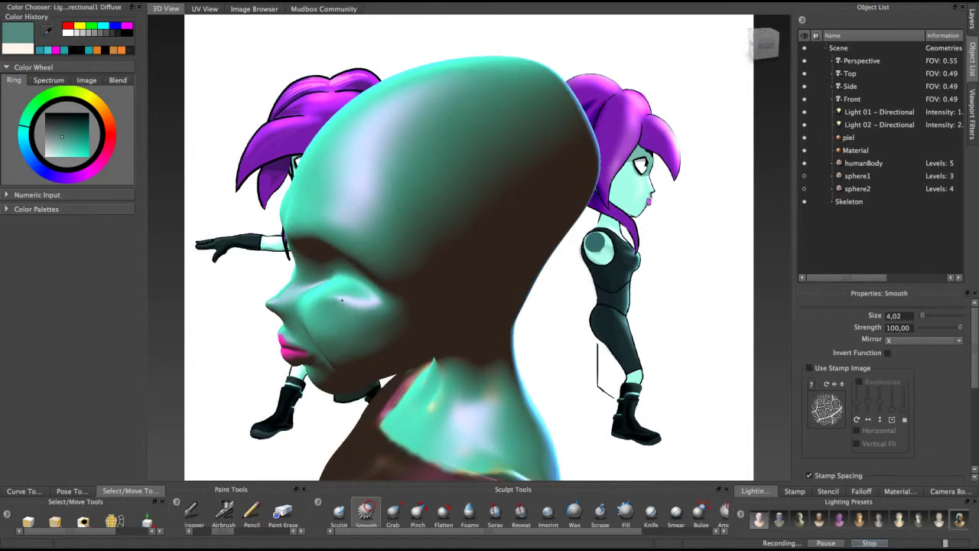
pyautogui.moveTo(383, 304)
pyautogui.keyDown('alt'); pyautogui.mouseDown()
pyautogui.moveTo(505, 248)
pyautogui.moveTo(519, 261)
pyautogui.moveTo(506, 252)
pyautogui.mouseUp(); pyautogui.keyUp('alt')
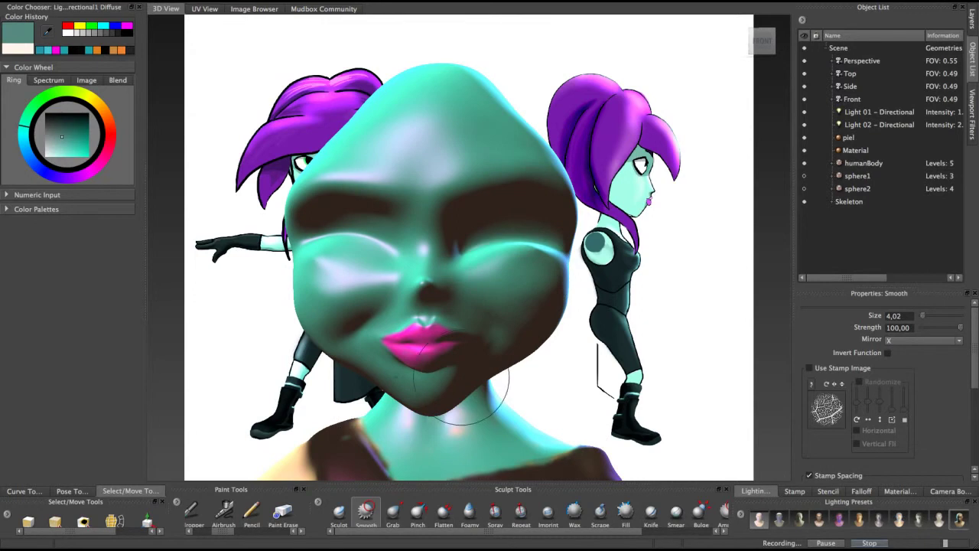
# Flatten the bulging eyelids with the Flatten brush at size 4.02 and strength 15, mirrored in X
pyautogui.click(444, 511)
pyautogui.keyDown('alt'); pyautogui.moveTo(505, 264); pyautogui.dragTo(509, 299); pyautogui.keyUp('alt')
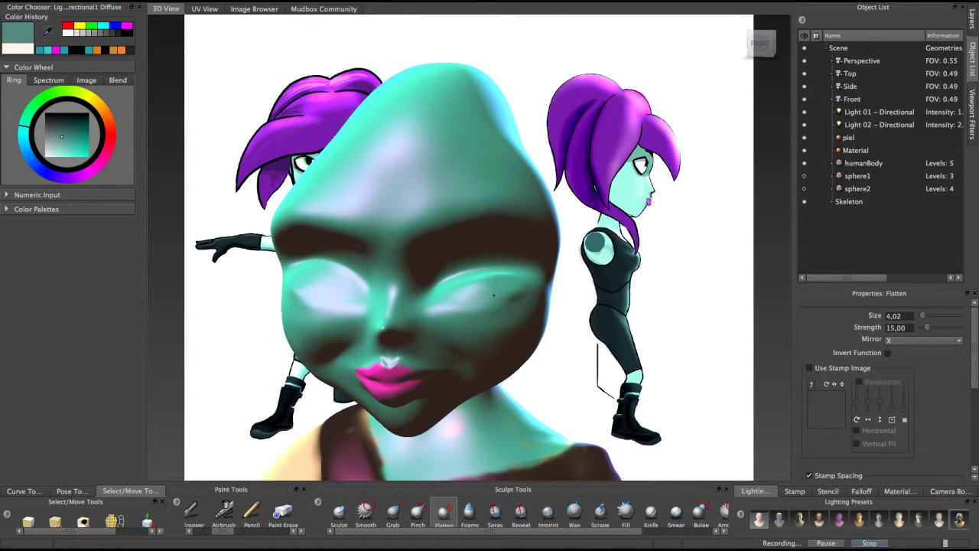
pyautogui.moveTo(501, 294)
pyautogui.keyDown('alt'); pyautogui.mouseDown()
pyautogui.moveTo(446, 262)
pyautogui.moveTo(405, 317)
pyautogui.mouseUp(); pyautogui.keyUp('alt')
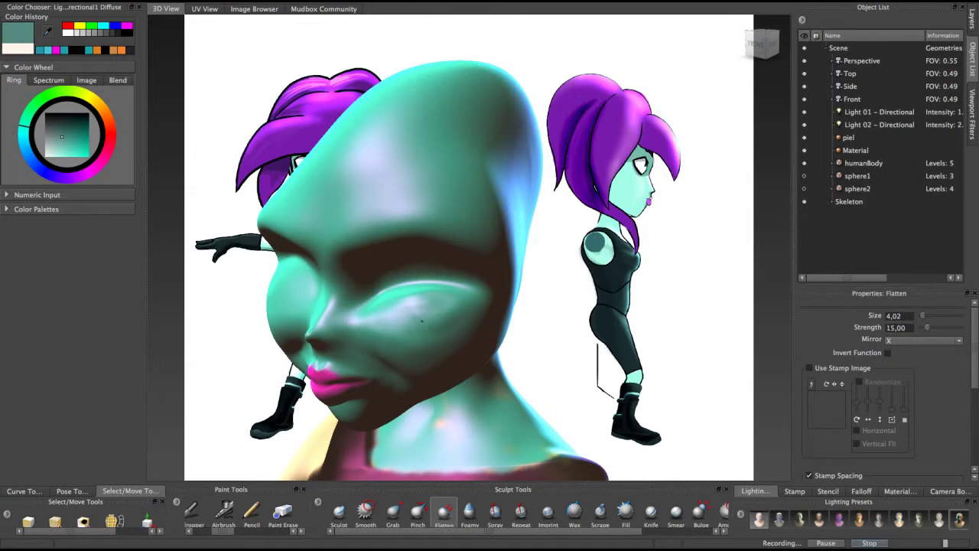
pyautogui.keyDown('alt'); pyautogui.moveTo(414, 320); pyautogui.dragTo(507, 283); pyautogui.keyUp('alt')
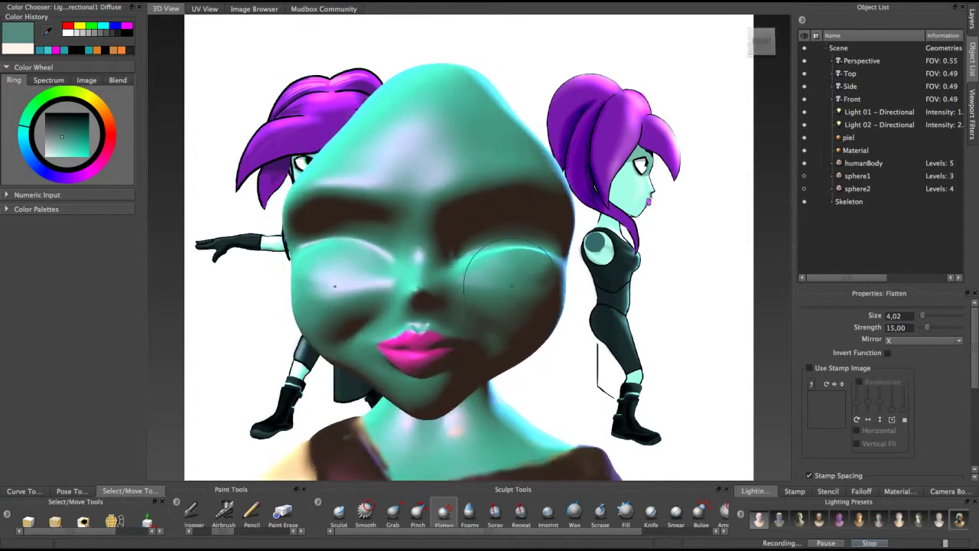
pyautogui.moveTo(572, 312)
pyautogui.keyDown('alt'); pyautogui.mouseDown()
pyautogui.moveTo(490, 219)
pyautogui.moveTo(501, 252)
pyautogui.moveTo(521, 245)
pyautogui.moveTo(528, 267)
pyautogui.moveTo(522, 230)
pyautogui.moveTo(514, 266)
pyautogui.mouseUp(); pyautogui.keyUp('alt')
# Blend the flattened eyelids into the cheeks and mouth area with the Smooth brush at size 4.02 and strength 100
pyautogui.click(365, 513)
pyautogui.moveTo(369, 264)
pyautogui.mouseDown()
pyautogui.moveTo(356, 259)
pyautogui.moveTo(356, 239)
pyautogui.mouseUp()
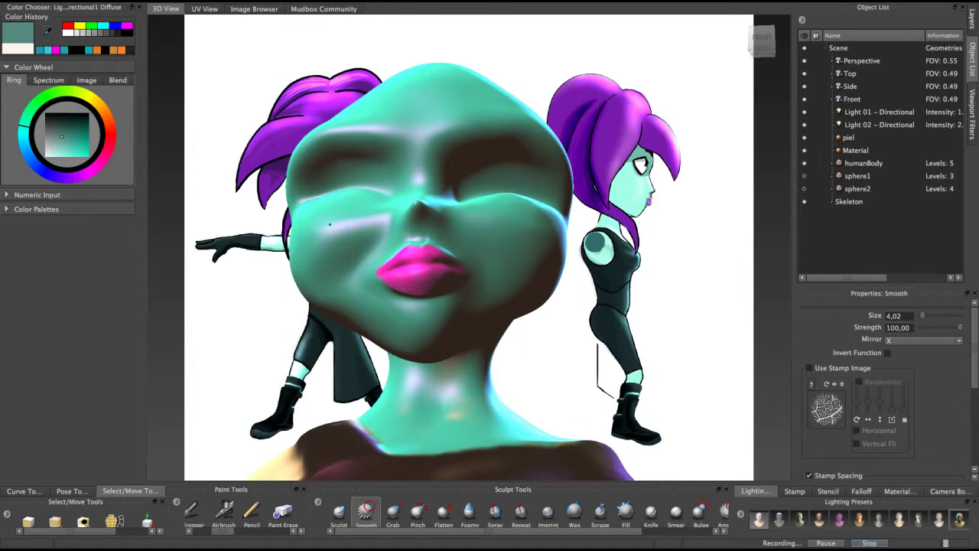
pyautogui.moveTo(388, 297)
pyautogui.keyDown('alt'); pyautogui.mouseDown()
pyautogui.moveTo(413, 329)
pyautogui.moveTo(343, 297)
pyautogui.moveTo(379, 228)
pyautogui.moveTo(382, 242)
pyautogui.moveTo(340, 229)
pyautogui.mouseUp(); pyautogui.keyUp('alt')
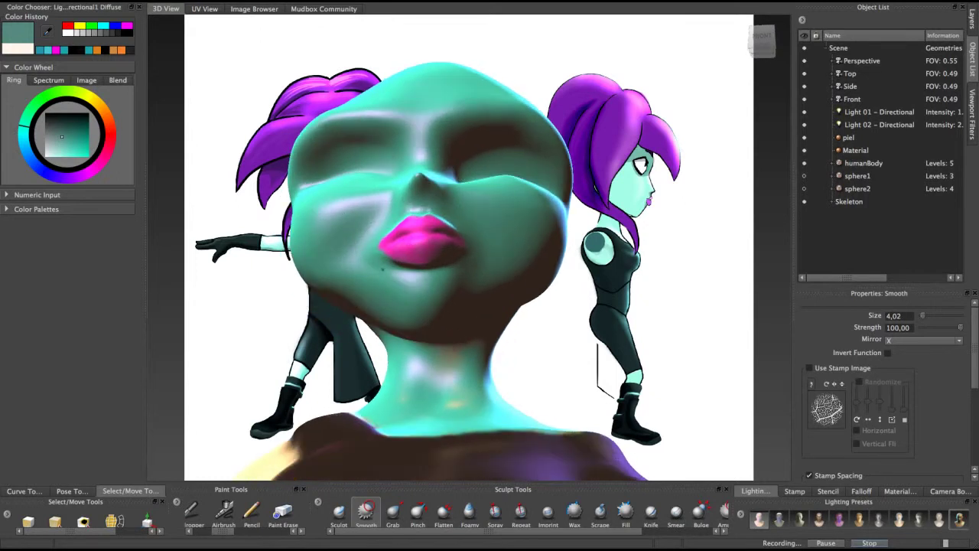
pyautogui.moveTo(369, 262)
pyautogui.keyDown('alt'); pyautogui.mouseDown()
pyautogui.moveTo(413, 263)
pyautogui.moveTo(394, 264)
pyautogui.moveTo(350, 297)
pyautogui.mouseUp(); pyautogui.keyUp('alt')
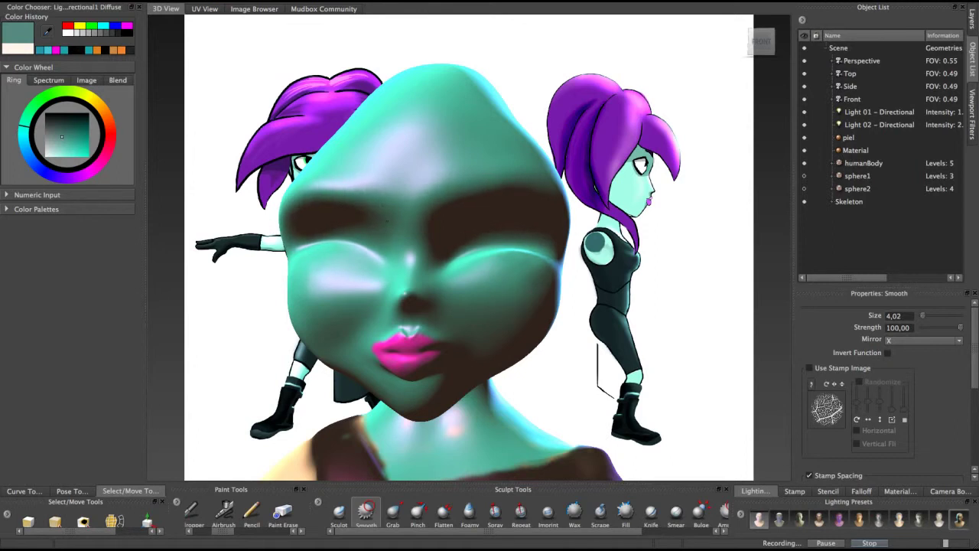
pyautogui.moveTo(420, 234)
pyautogui.keyDown('alt'); pyautogui.mouseDown()
pyautogui.moveTo(280, 236)
pyautogui.moveTo(375, 236)
pyautogui.mouseUp(); pyautogui.keyUp('alt')
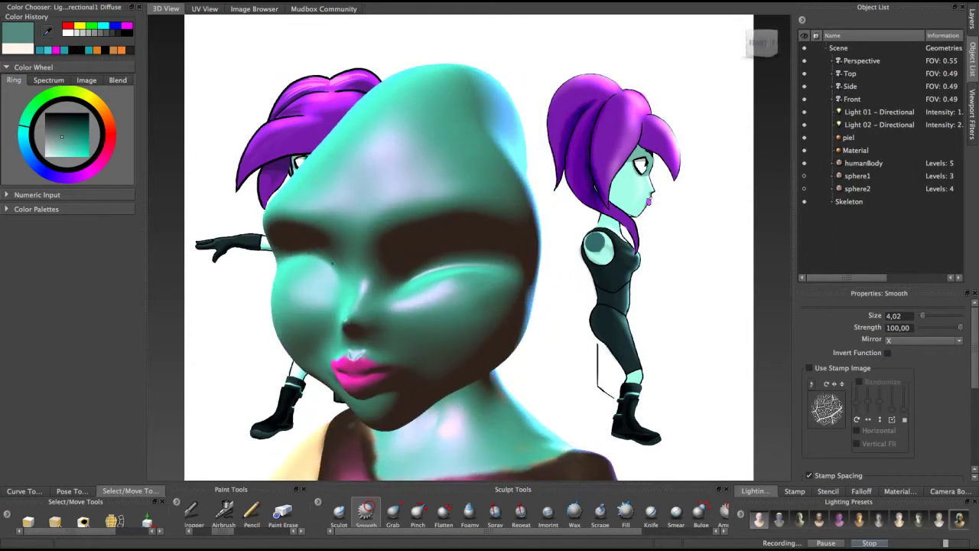
# Examine the smoothed eyelids, brow hollows and cheeks from the front, both sides and below
pyautogui.moveTo(332, 296)
pyautogui.keyDown('alt'); pyautogui.mouseDown()
pyautogui.moveTo(283, 291)
pyautogui.moveTo(476, 257)
pyautogui.moveTo(497, 272)
pyautogui.moveTo(449, 307)
pyautogui.moveTo(328, 263)
pyautogui.moveTo(486, 221)
pyautogui.moveTo(513, 259)
pyautogui.moveTo(502, 276)
pyautogui.mouseUp(); pyautogui.keyUp('alt')
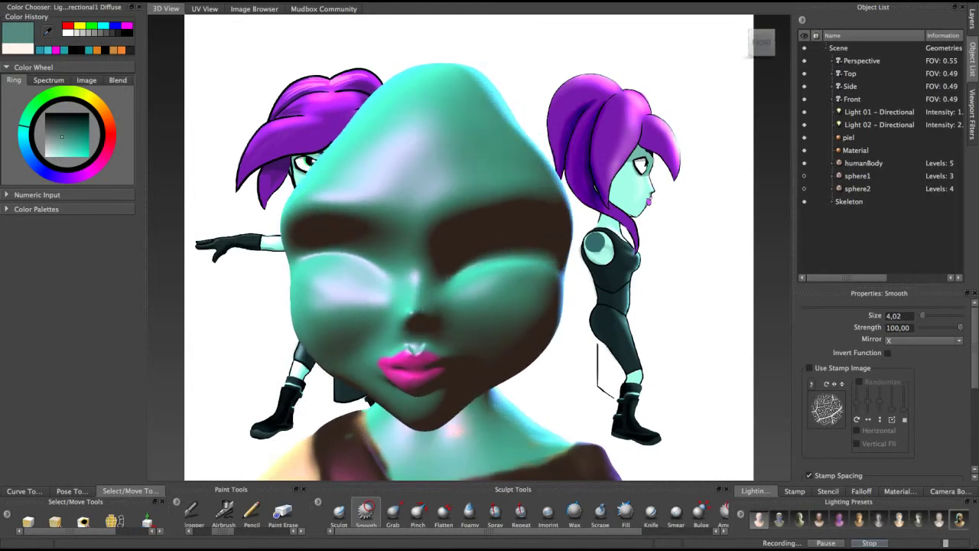
pyautogui.keyDown('alt'); pyautogui.moveTo(524, 276); pyautogui.dragTo(394, 249); pyautogui.keyUp('alt')
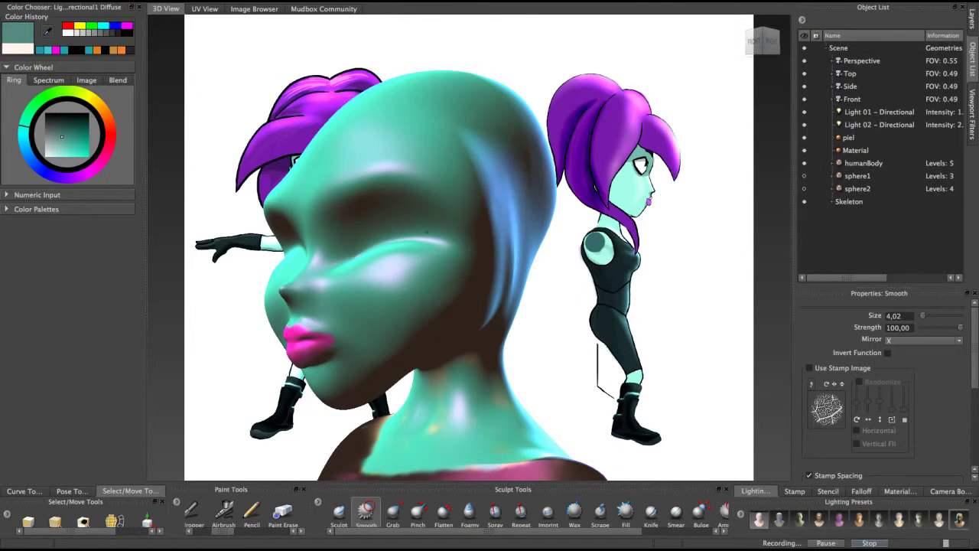
pyautogui.keyDown('alt'); pyautogui.moveTo(414, 265); pyautogui.dragTo(448, 273); pyautogui.keyUp('alt')
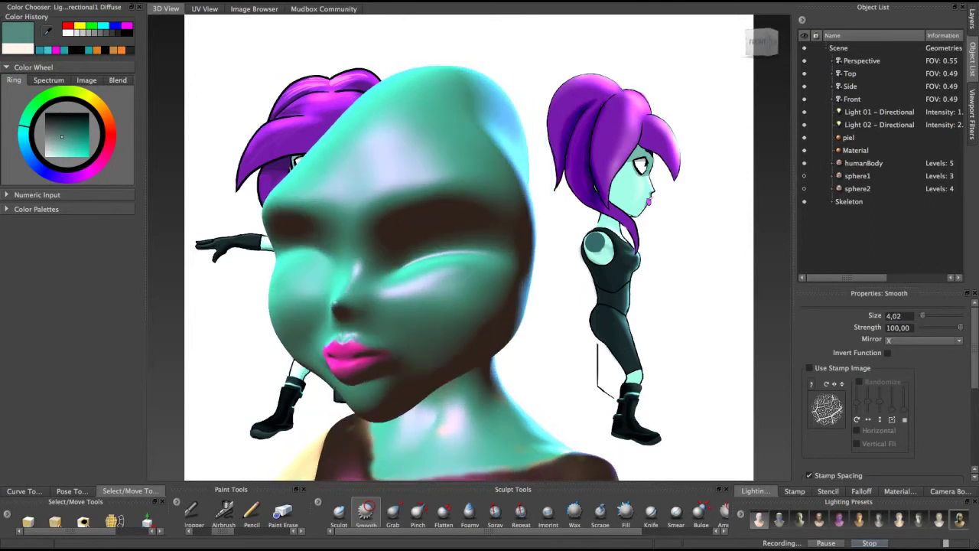
pyautogui.keyDown('alt'); pyautogui.moveTo(465, 280); pyautogui.dragTo(428, 286); pyautogui.keyUp('alt')
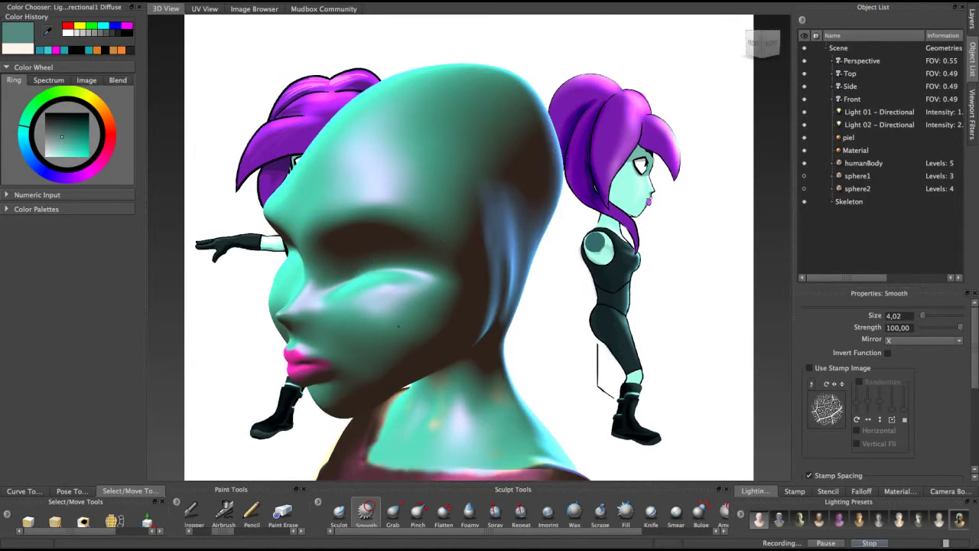
pyautogui.keyDown('alt'); pyautogui.moveTo(376, 292); pyautogui.dragTo(514, 263); pyautogui.keyUp('alt')
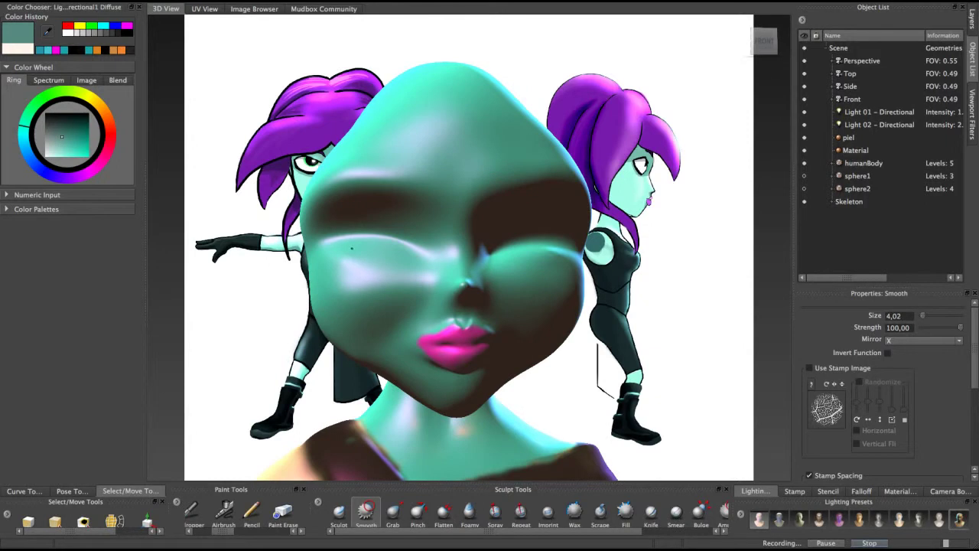
pyautogui.keyDown('alt'); pyautogui.moveTo(379, 291); pyautogui.dragTo(371, 283); pyautogui.keyUp('alt')
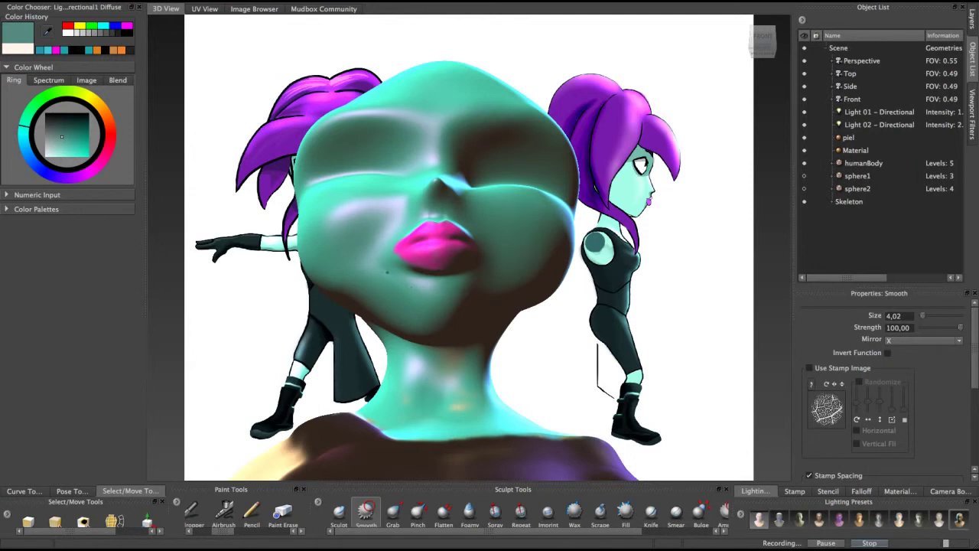
pyautogui.keyDown('alt'); pyautogui.moveTo(430, 292); pyautogui.dragTo(502, 287); pyautogui.keyUp('alt')
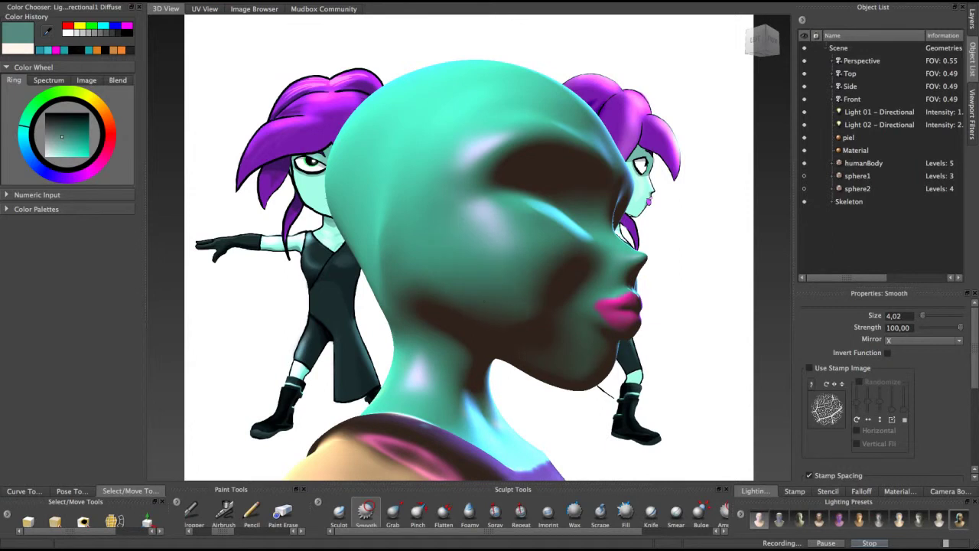
pyautogui.keyDown('alt'); pyautogui.moveTo(497, 257); pyautogui.dragTo(502, 217); pyautogui.keyUp('alt')
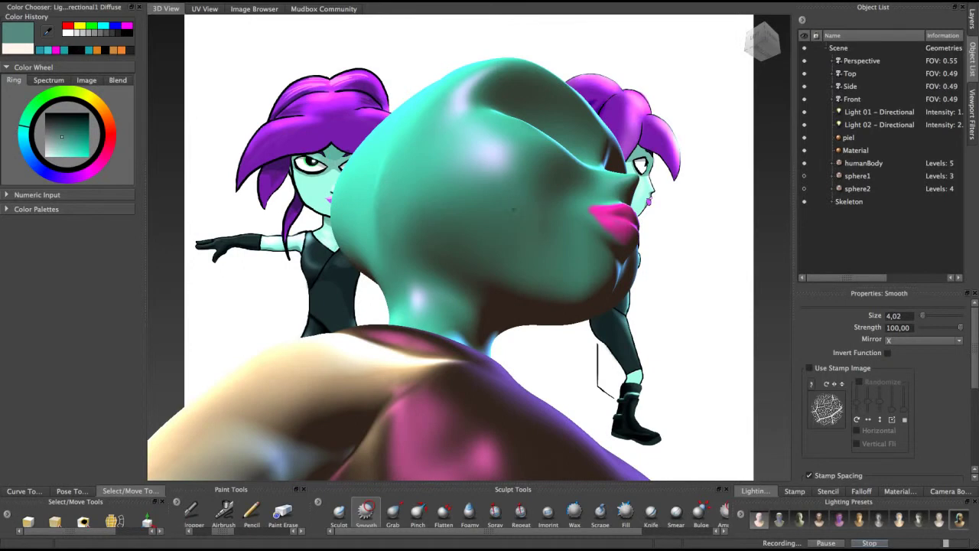
pyautogui.keyDown('alt'); pyautogui.moveTo(557, 200); pyautogui.dragTo(443, 239); pyautogui.keyUp('alt')
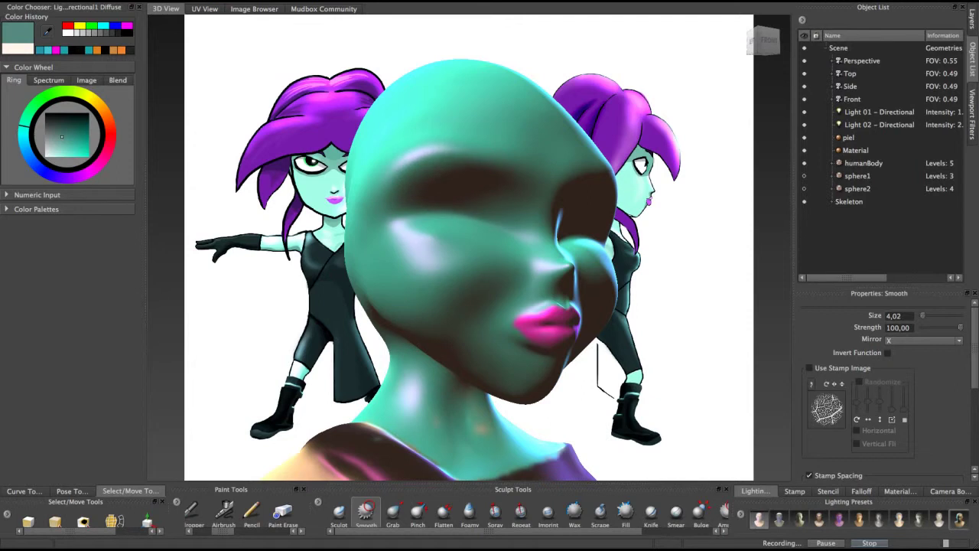
pyautogui.moveTo(581, 200)
pyautogui.keyDown('alt'); pyautogui.mouseDown()
pyautogui.moveTo(436, 149)
pyautogui.moveTo(495, 212)
pyautogui.mouseUp(); pyautogui.keyUp('alt')
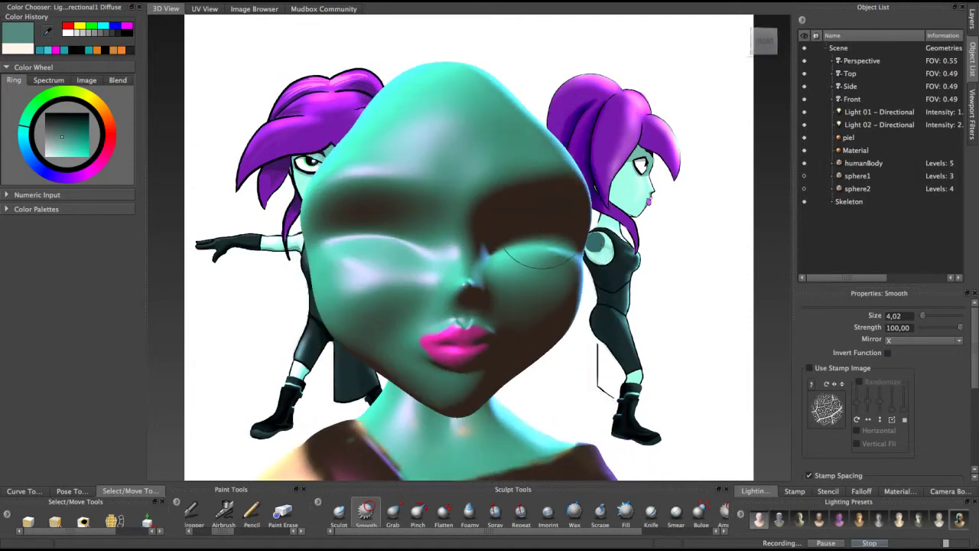
pyautogui.click(764, 41)
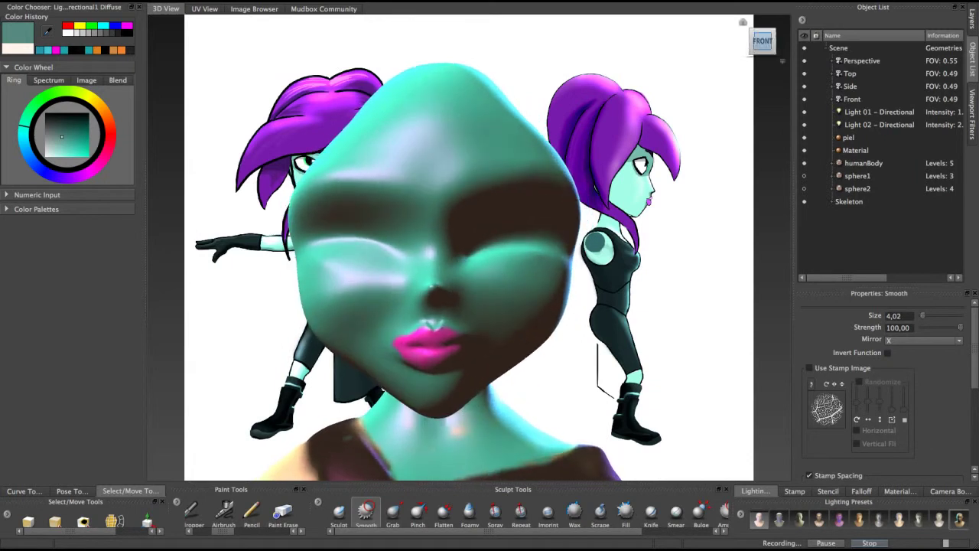
pyautogui.click(763, 41)
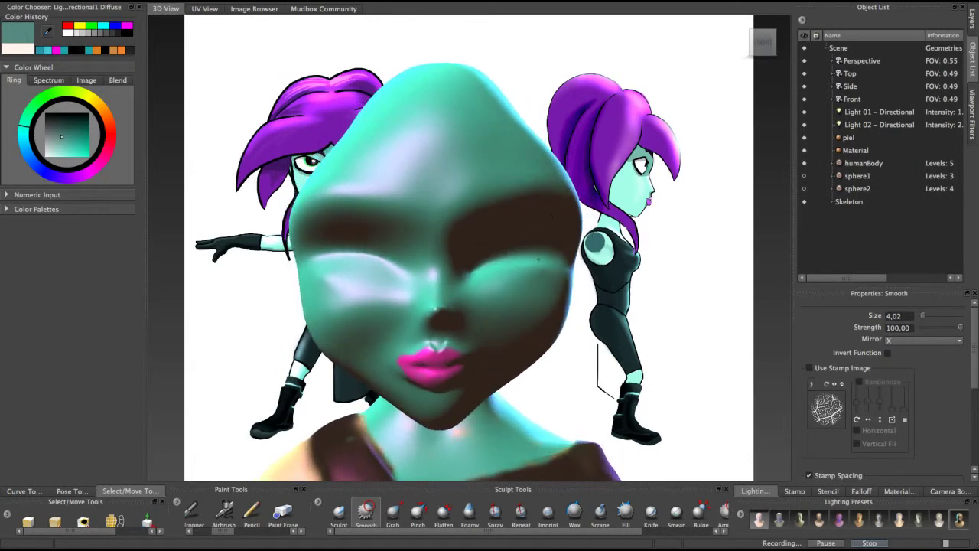
pyautogui.press('F8')
pyautogui.press('F8')
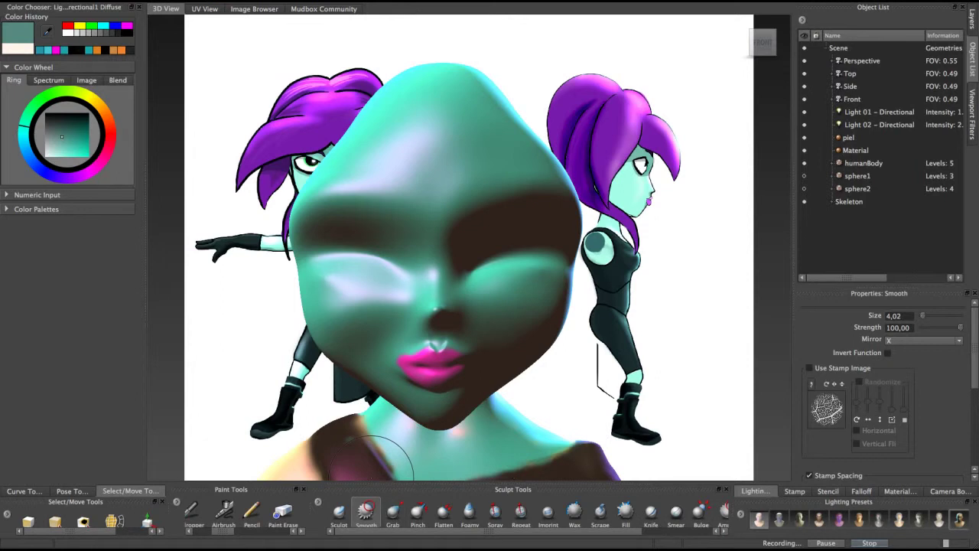
# Build up the closed eyelids and the brow hollows with the Sculpt brush at size 4.02 and strength 0.50, mirrored in X
pyautogui.press('1')
pyautogui.moveTo(355, 254)
pyautogui.mouseDown()
pyautogui.moveTo(332, 254)
pyautogui.moveTo(388, 258)
pyautogui.moveTo(330, 254)
pyautogui.mouseUp()
pyautogui.moveTo(367, 292)
pyautogui.mouseDown()
pyautogui.moveTo(341, 255)
pyautogui.moveTo(402, 266)
pyautogui.moveTo(324, 249)
pyautogui.mouseUp()
pyautogui.moveTo(409, 274)
pyautogui.mouseDown()
pyautogui.moveTo(374, 287)
pyautogui.moveTo(334, 281)
pyautogui.moveTo(372, 287)
pyautogui.mouseUp()
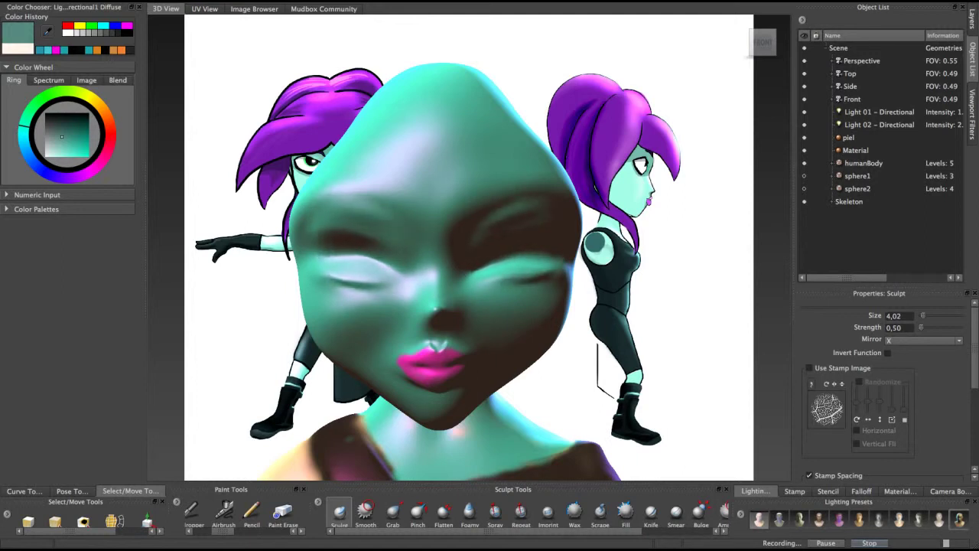
pyautogui.moveTo(551, 382)
pyautogui.keyDown('alt'); pyautogui.mouseDown()
pyautogui.moveTo(390, 379)
pyautogui.moveTo(549, 369)
pyautogui.moveTo(511, 358)
pyautogui.mouseUp(); pyautogui.keyUp('alt')
pyautogui.keyDown('alt'); pyautogui.moveTo(519, 264); pyautogui.dragTo(560, 277); pyautogui.keyUp('alt')
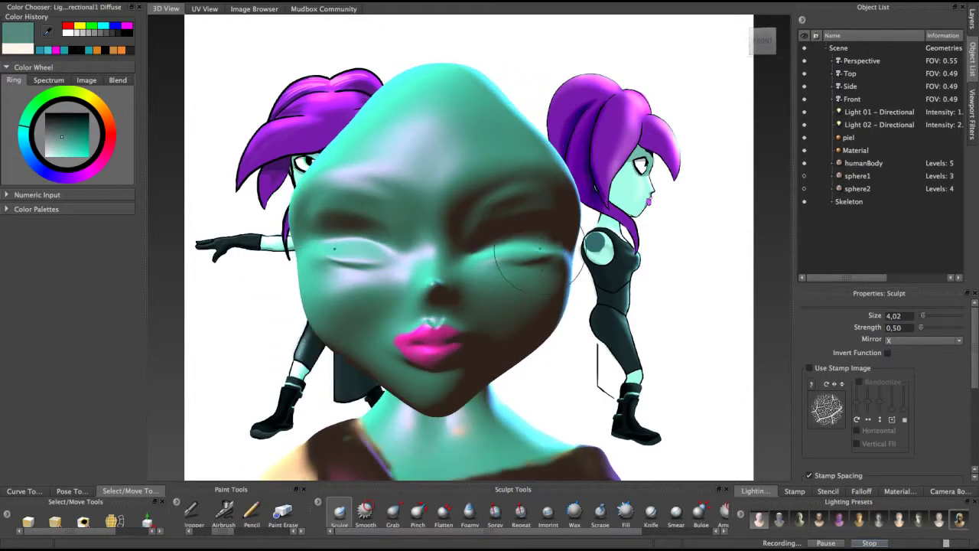
pyautogui.moveTo(515, 252)
pyautogui.keyDown('alt'); pyautogui.mouseDown()
pyautogui.moveTo(360, 291)
pyautogui.moveTo(536, 292)
pyautogui.moveTo(348, 300)
pyautogui.moveTo(390, 462)
pyautogui.mouseUp(); pyautogui.keyUp('alt')
# Set the Smooth brush size to 2.36 and even out the freshly sculpted brow hollows at strength 100
pyautogui.click(366, 511)
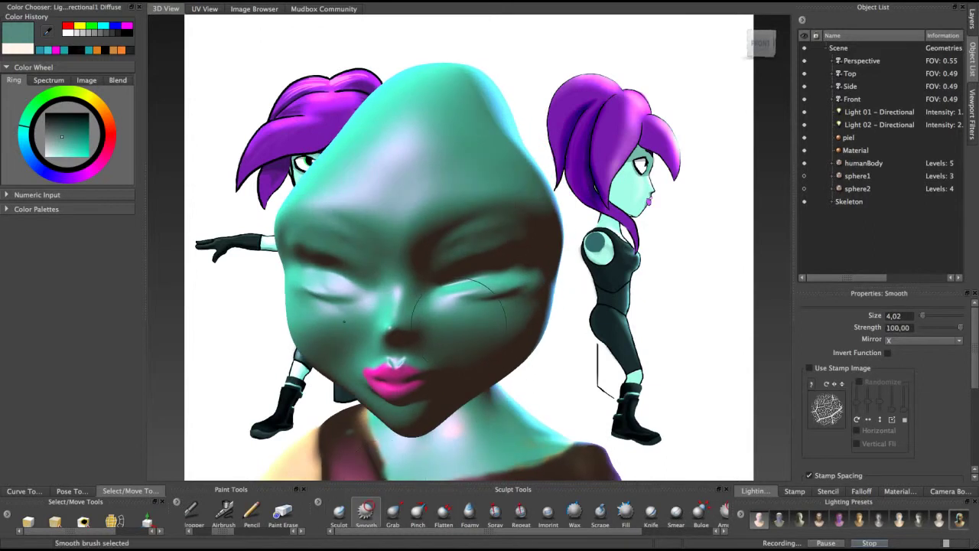
pyautogui.press('b')
pyautogui.moveTo(477, 294)
pyautogui.mouseDown()
pyautogui.moveTo(463, 295)
pyautogui.moveTo(480, 276)
pyautogui.moveTo(383, 218)
pyautogui.mouseUp()
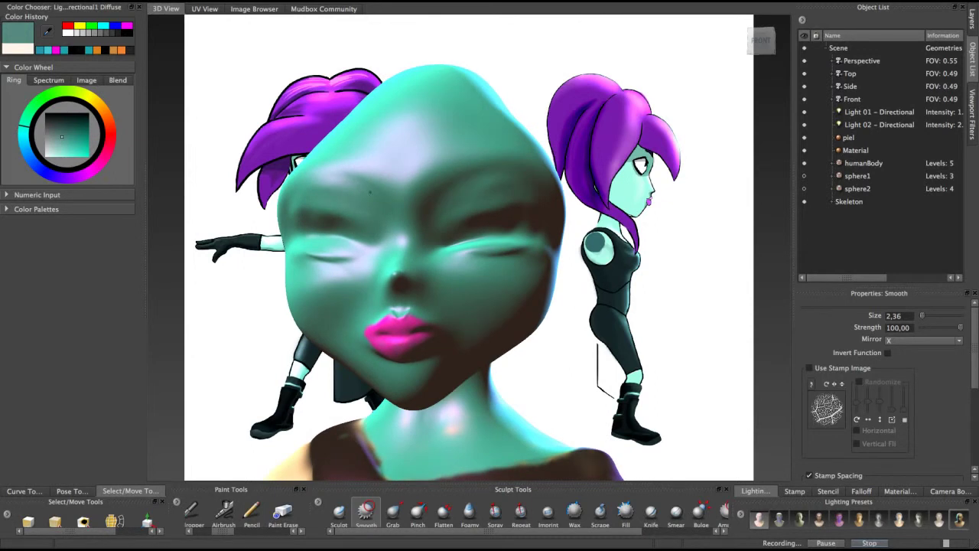
pyautogui.moveTo(368, 230)
pyautogui.keyDown('alt'); pyautogui.mouseDown()
pyautogui.moveTo(280, 234)
pyautogui.moveTo(337, 205)
pyautogui.moveTo(459, 231)
pyautogui.mouseUp(); pyautogui.keyUp('alt')
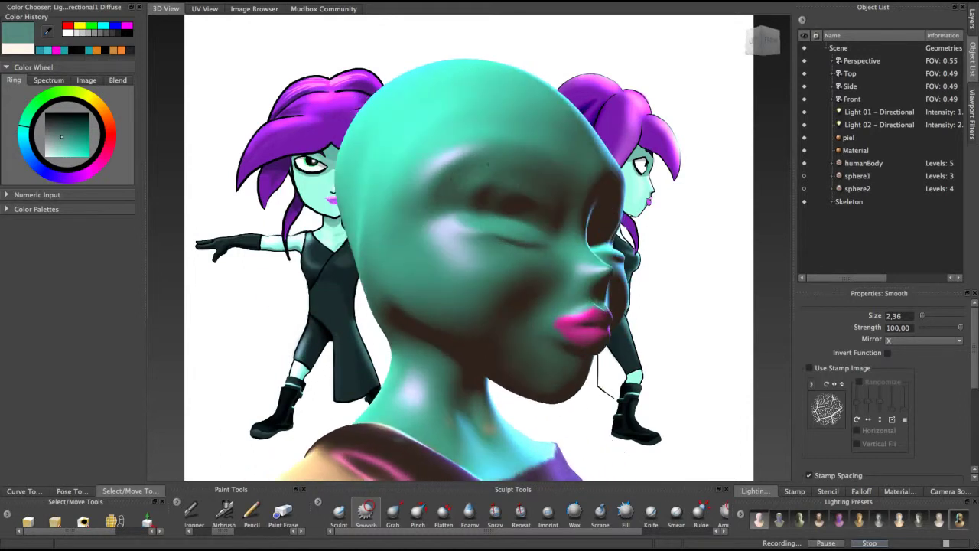
pyautogui.keyDown('alt'); pyautogui.moveTo(475, 183); pyautogui.dragTo(451, 177); pyautogui.keyUp('alt')
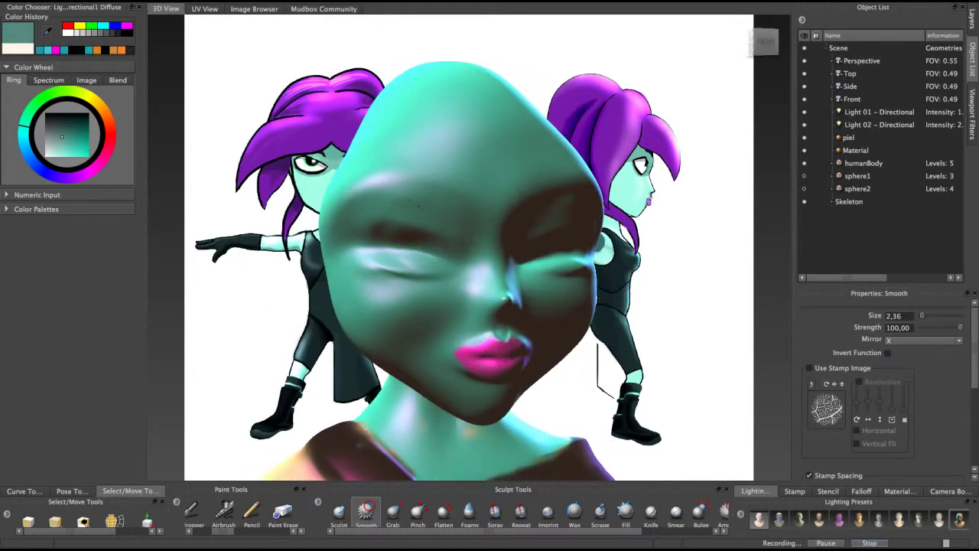
pyautogui.moveTo(437, 215)
pyautogui.keyDown('alt'); pyautogui.mouseDown()
pyautogui.moveTo(369, 185)
pyautogui.moveTo(360, 223)
pyautogui.mouseUp(); pyautogui.keyUp('alt')
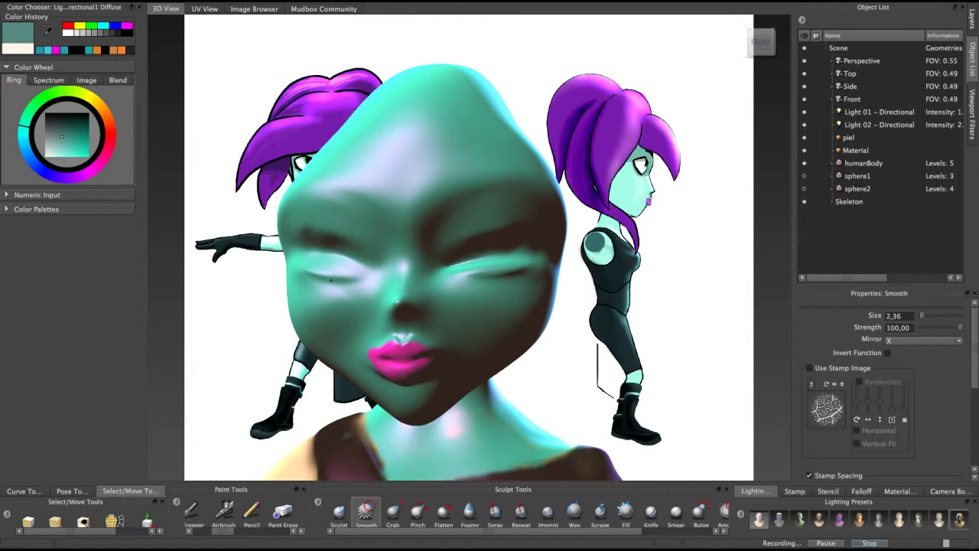
# Soften the eyelid creases and the dark hollows above them, enlarging the Smooth brush to size 4.05
pyautogui.moveTo(391, 276)
pyautogui.keyDown('alt'); pyautogui.mouseDown()
pyautogui.moveTo(394, 257)
pyautogui.moveTo(410, 262)
pyautogui.mouseUp(); pyautogui.keyUp('alt')
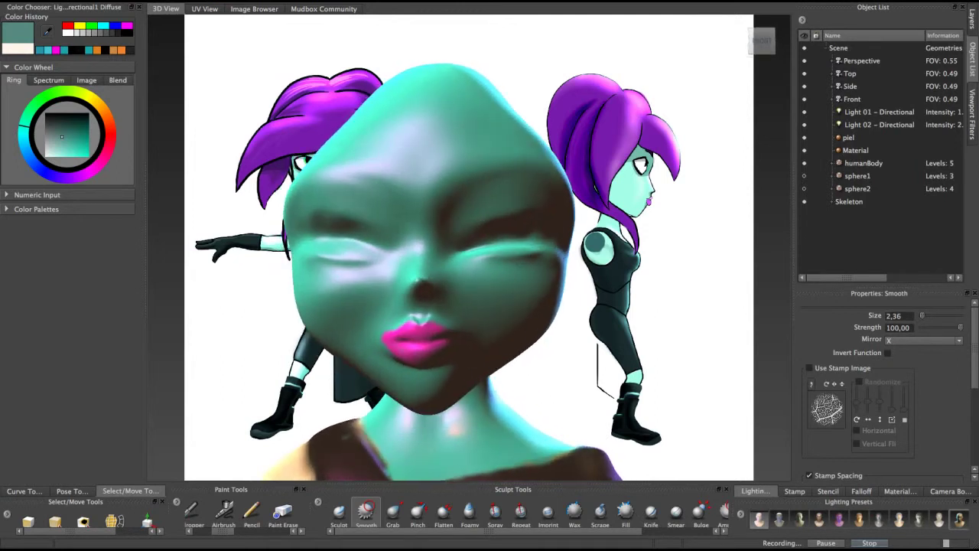
pyautogui.keyDown('alt'); pyautogui.moveTo(528, 258); pyautogui.dragTo(472, 258); pyautogui.keyUp('alt')
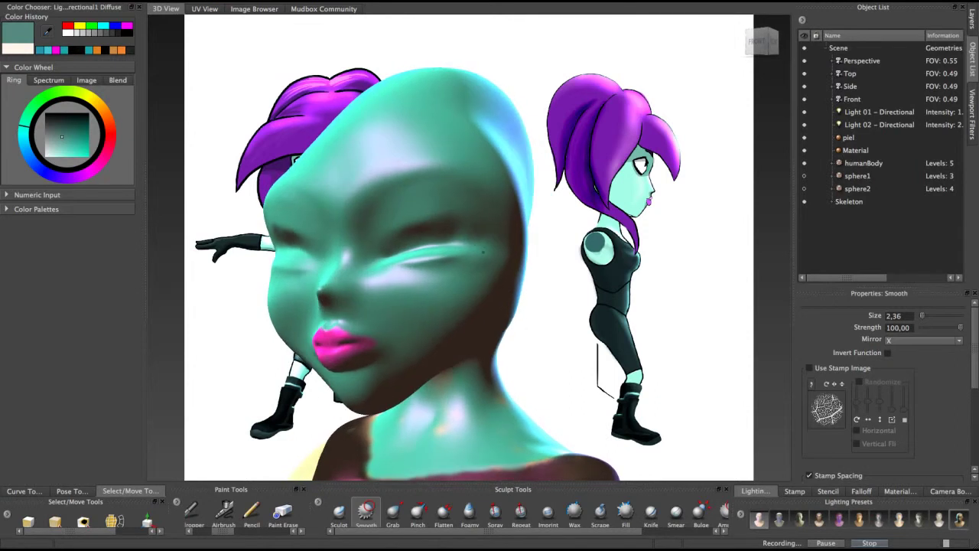
pyautogui.keyDown('alt'); pyautogui.moveTo(472, 258); pyautogui.dragTo(524, 259); pyautogui.keyUp('alt')
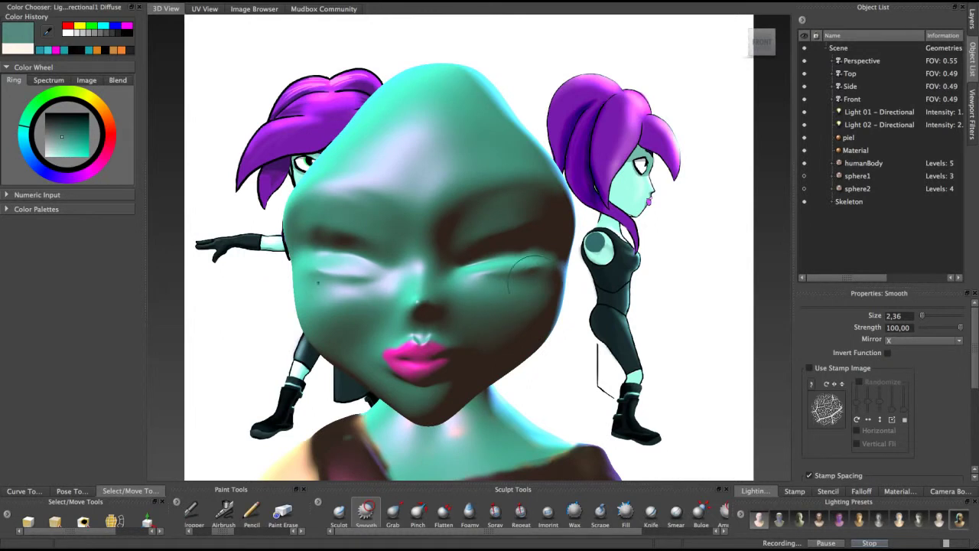
pyautogui.moveTo(479, 239)
pyautogui.mouseDown()
pyautogui.moveTo(494, 250)
pyautogui.moveTo(465, 269)
pyautogui.mouseUp()
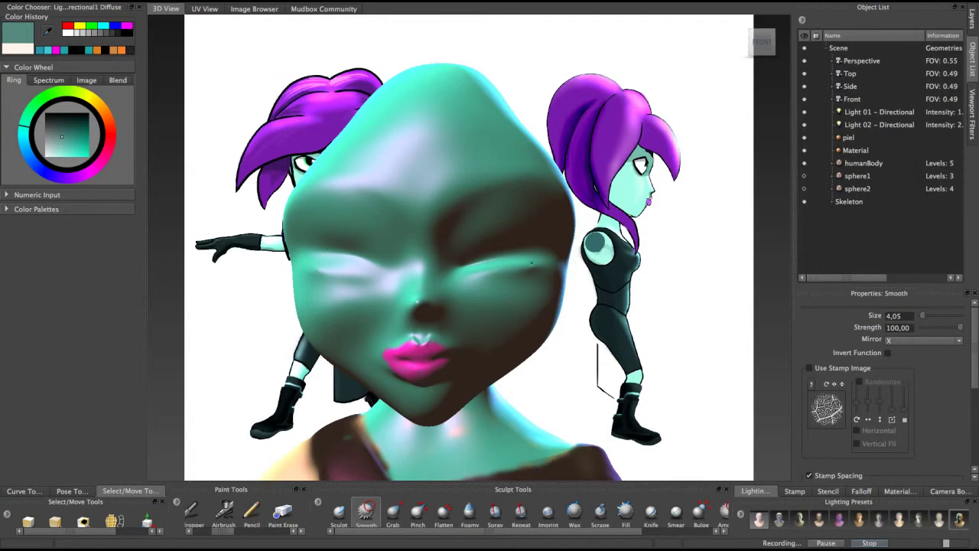
pyautogui.keyDown('alt'); pyautogui.moveTo(530, 256); pyautogui.dragTo(414, 276); pyautogui.keyUp('alt')
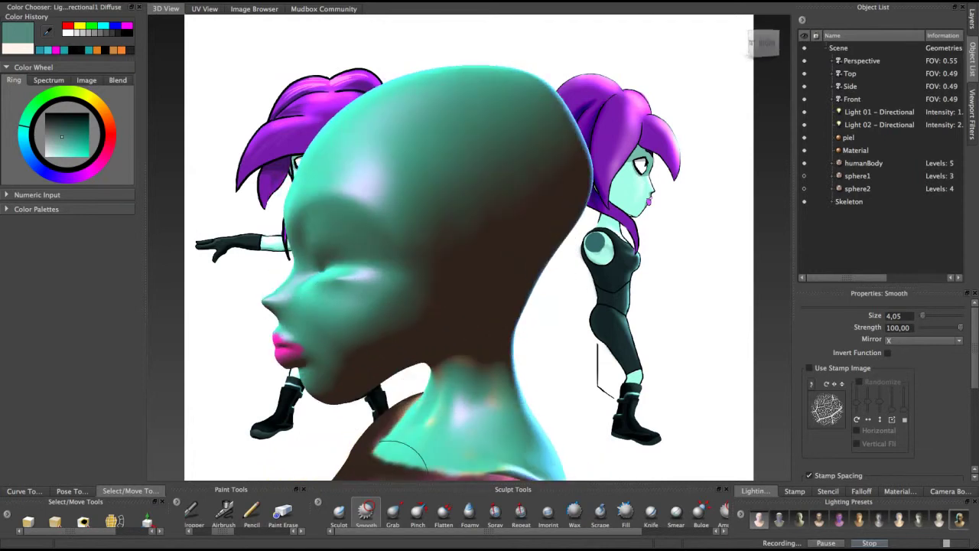
# Flatten the raised eyelids with the Flatten brush at size 4.05 and strength 15, mirrored in X
pyautogui.click(444, 513)
pyautogui.moveTo(371, 280)
pyautogui.keyDown('alt'); pyautogui.mouseDown()
pyautogui.moveTo(337, 311)
pyautogui.moveTo(352, 310)
pyautogui.moveTo(355, 323)
pyautogui.mouseUp(); pyautogui.keyUp('alt')
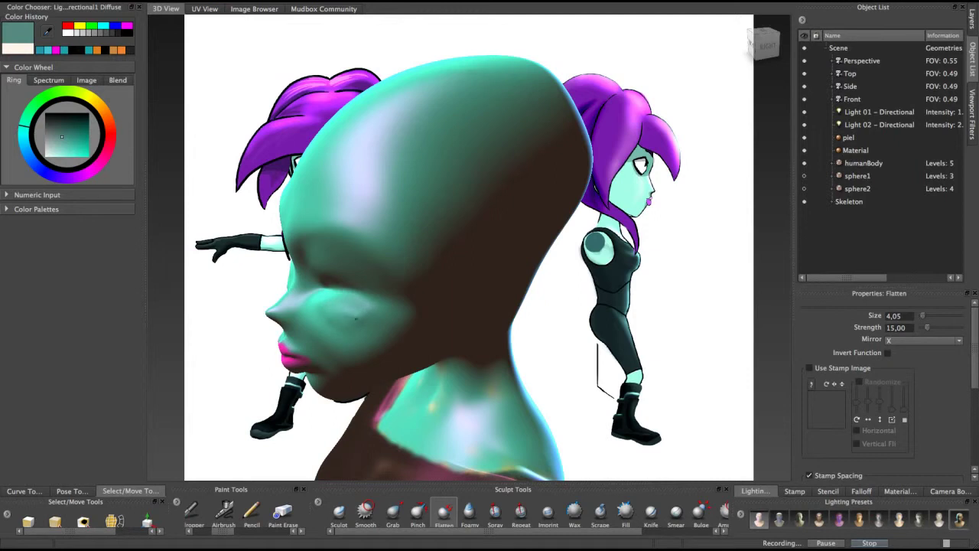
pyautogui.moveTo(380, 306)
pyautogui.keyDown('alt'); pyautogui.mouseDown()
pyautogui.moveTo(470, 264)
pyautogui.moveTo(471, 229)
pyautogui.moveTo(405, 290)
pyautogui.moveTo(341, 264)
pyautogui.moveTo(340, 298)
pyautogui.mouseUp(); pyautogui.keyUp('alt')
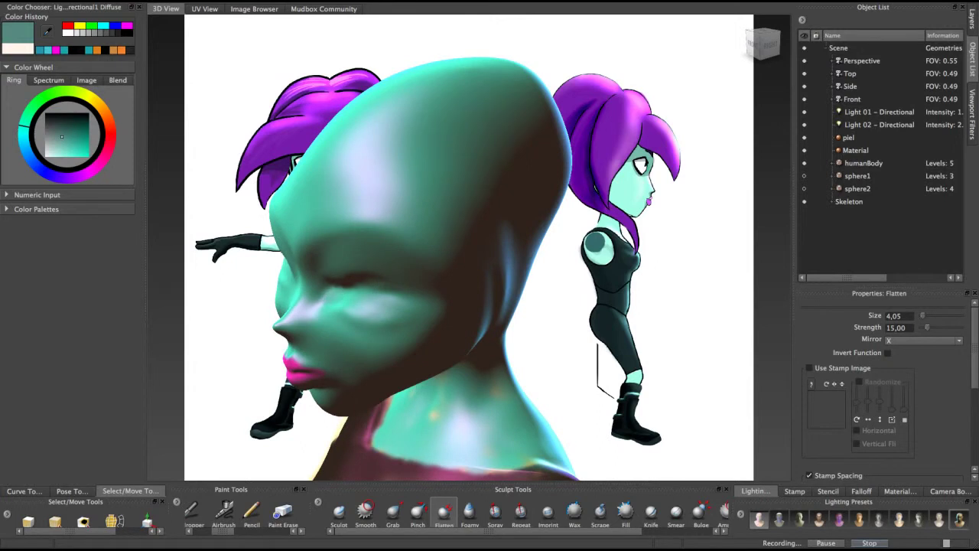
# Flatten the hollows between the brows and eyelids into broad, even eye sockets with the Flatten brush at size 4.05
pyautogui.keyDown('alt'); pyautogui.moveTo(354, 287); pyautogui.dragTo(343, 258); pyautogui.keyUp('alt')
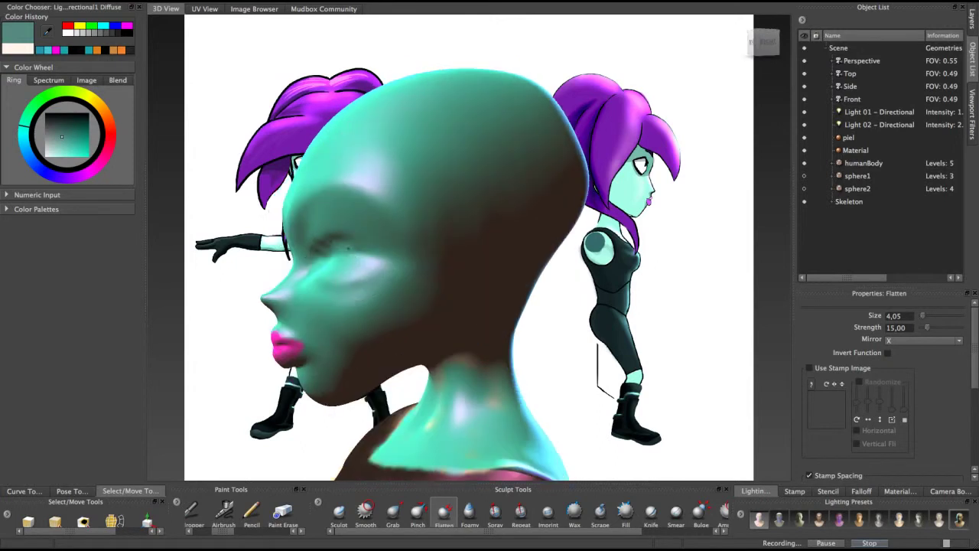
pyautogui.moveTo(337, 240); pyautogui.dragTo(324, 247)
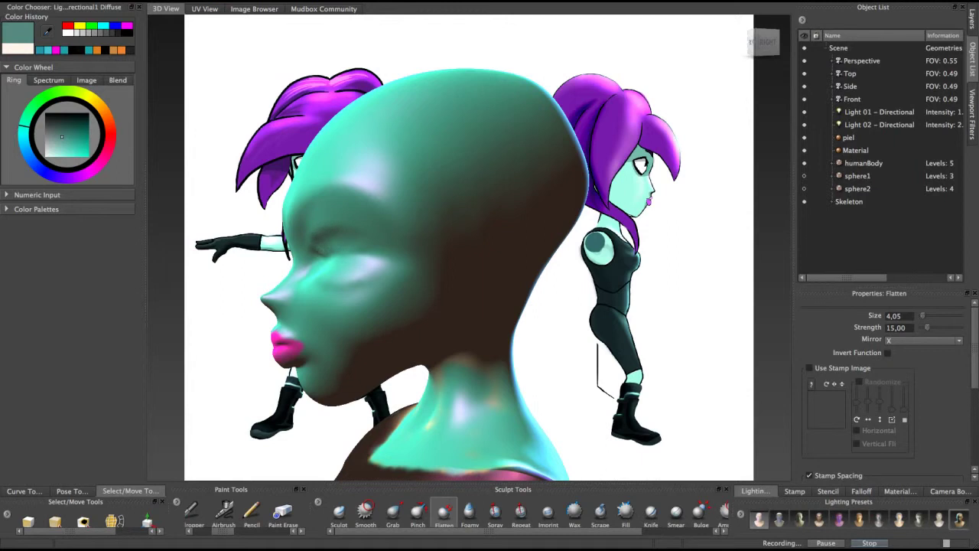
pyautogui.moveTo(335, 231)
pyautogui.keyDown('alt'); pyautogui.mouseDown()
pyautogui.moveTo(468, 220)
pyautogui.moveTo(394, 218)
pyautogui.mouseUp(); pyautogui.keyUp('alt')
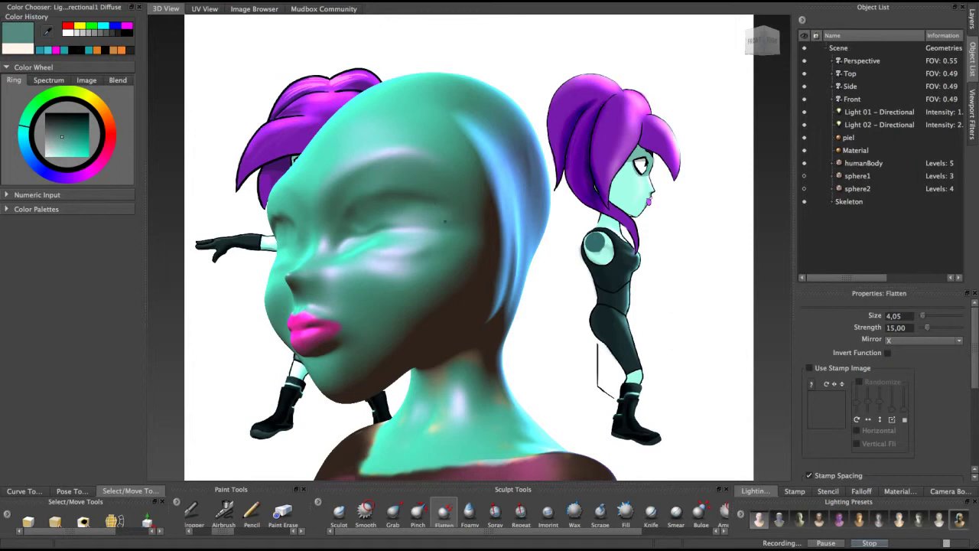
pyautogui.keyDown('alt'); pyautogui.moveTo(383, 253); pyautogui.dragTo(295, 210); pyautogui.keyUp('alt')
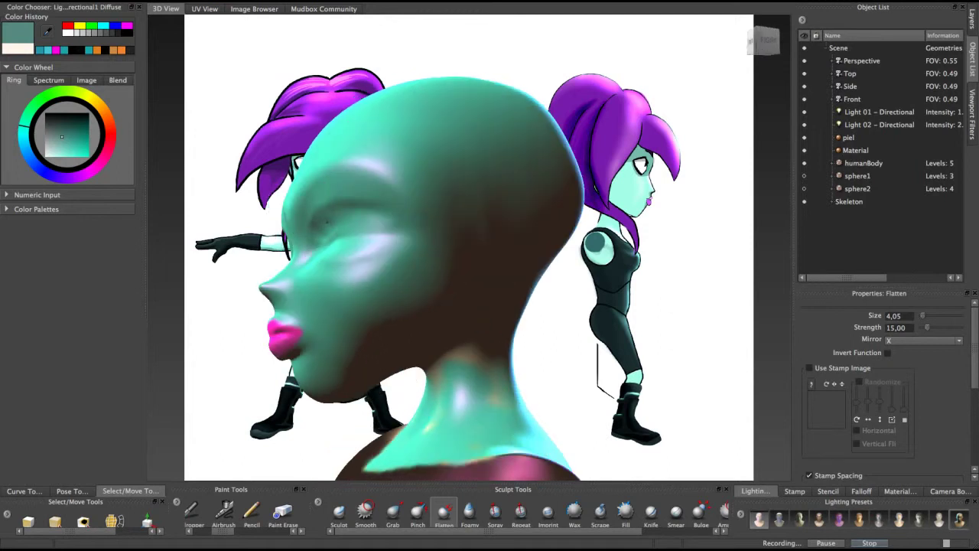
pyautogui.keyDown('alt'); pyautogui.moveTo(373, 231); pyautogui.dragTo(327, 235); pyautogui.keyUp('alt')
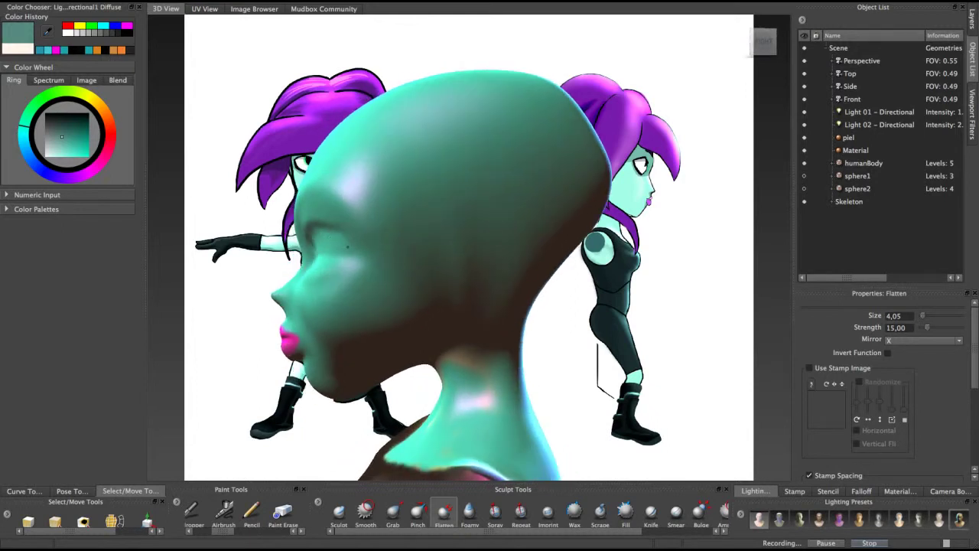
pyautogui.moveTo(320, 240)
pyautogui.keyDown('alt'); pyautogui.mouseDown()
pyautogui.moveTo(382, 195)
pyautogui.moveTo(351, 231)
pyautogui.mouseUp(); pyautogui.keyUp('alt')
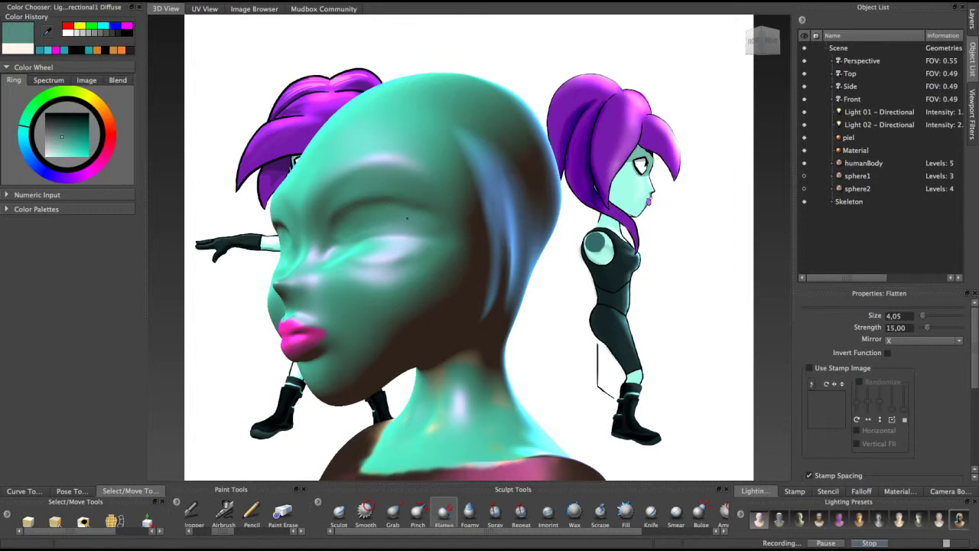
pyautogui.moveTo(405, 218)
pyautogui.keyDown('alt'); pyautogui.mouseDown()
pyautogui.moveTo(336, 217)
pyautogui.moveTo(419, 231)
pyautogui.moveTo(387, 222)
pyautogui.moveTo(400, 253)
pyautogui.mouseUp(); pyautogui.keyUp('alt')
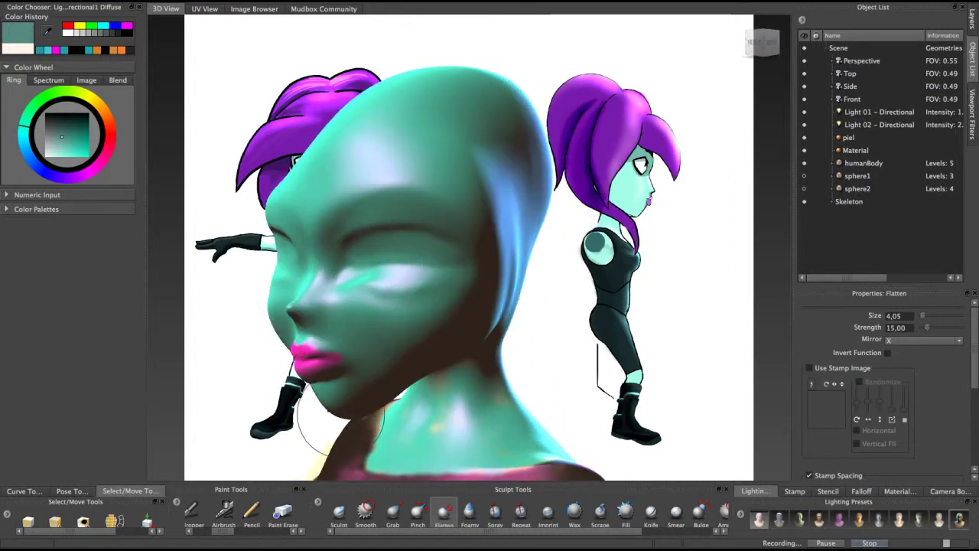
# Soften the eyelid creases and brow hollows with the Smooth brush at size 4.05 and strength 100, mirrored in X
pyautogui.click(366, 511)
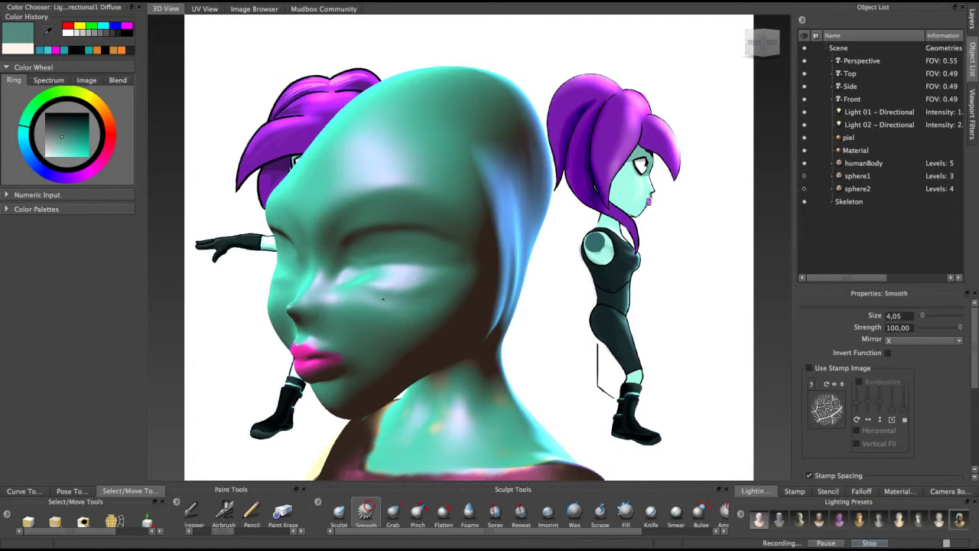
pyautogui.keyDown('alt'); pyautogui.moveTo(341, 285); pyautogui.dragTo(349, 290); pyautogui.keyUp('alt')
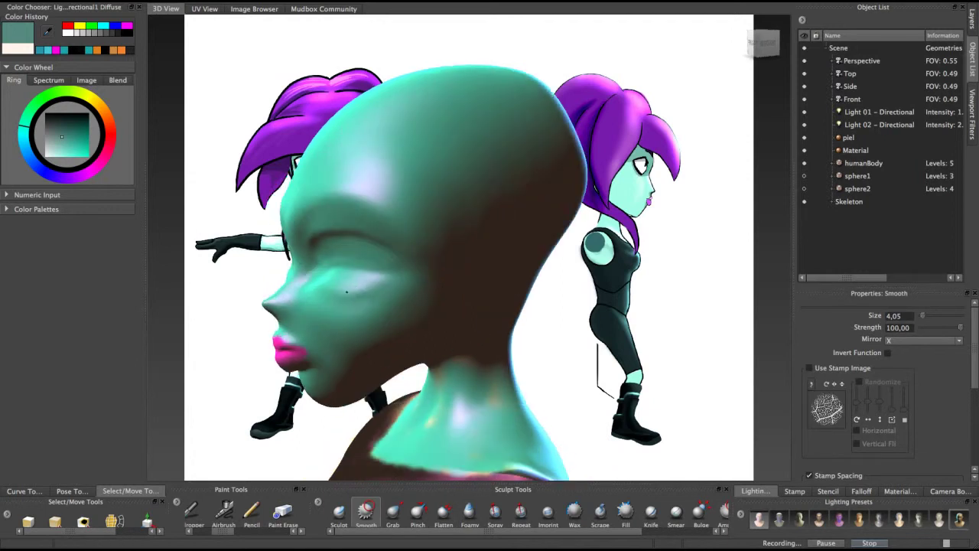
pyautogui.moveTo(356, 284)
pyautogui.keyDown('alt'); pyautogui.mouseDown()
pyautogui.moveTo(329, 273)
pyautogui.moveTo(325, 288)
pyautogui.moveTo(332, 296)
pyautogui.moveTo(382, 286)
pyautogui.mouseUp(); pyautogui.keyUp('alt')
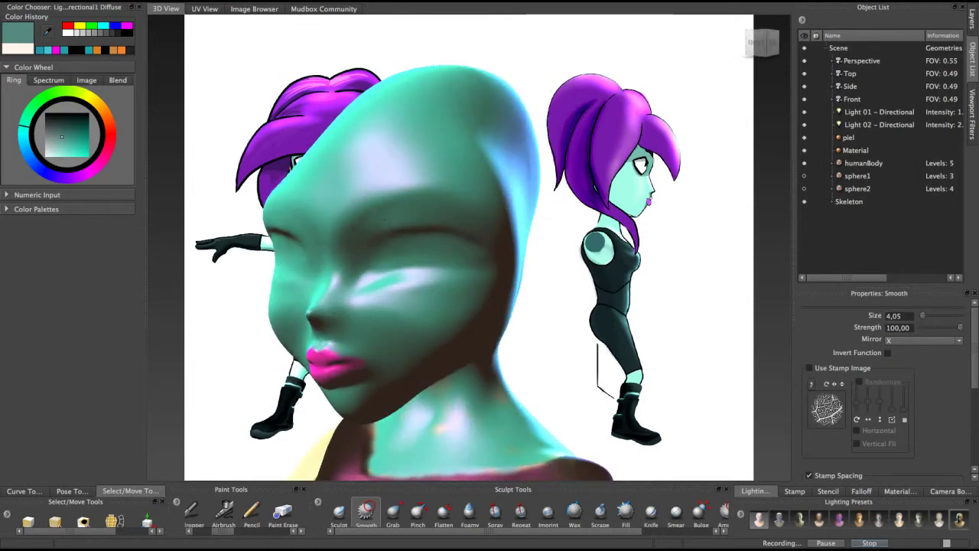
pyautogui.keyDown('alt'); pyautogui.moveTo(391, 223); pyautogui.dragTo(330, 224); pyautogui.keyUp('alt')
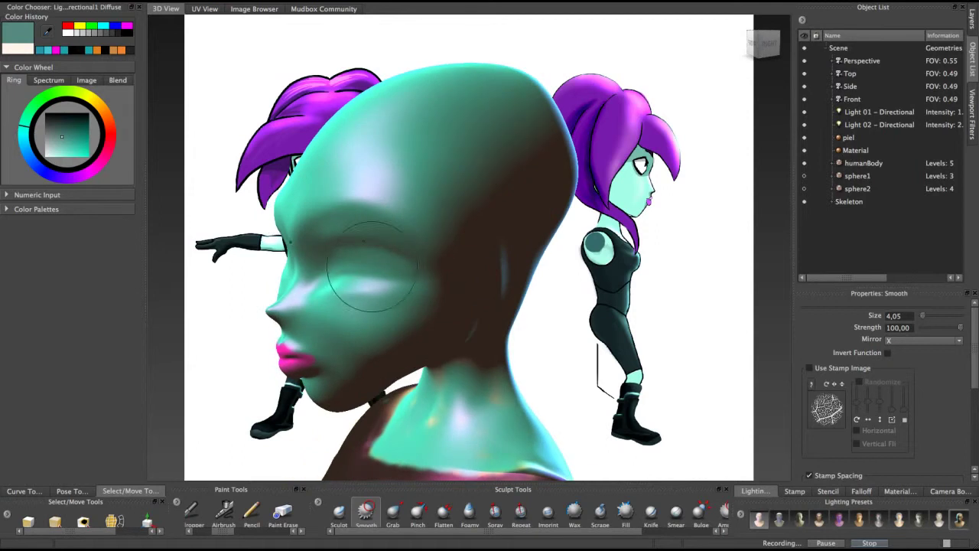
pyautogui.keyDown('alt'); pyautogui.moveTo(405, 265); pyautogui.dragTo(339, 264); pyautogui.keyUp('alt')
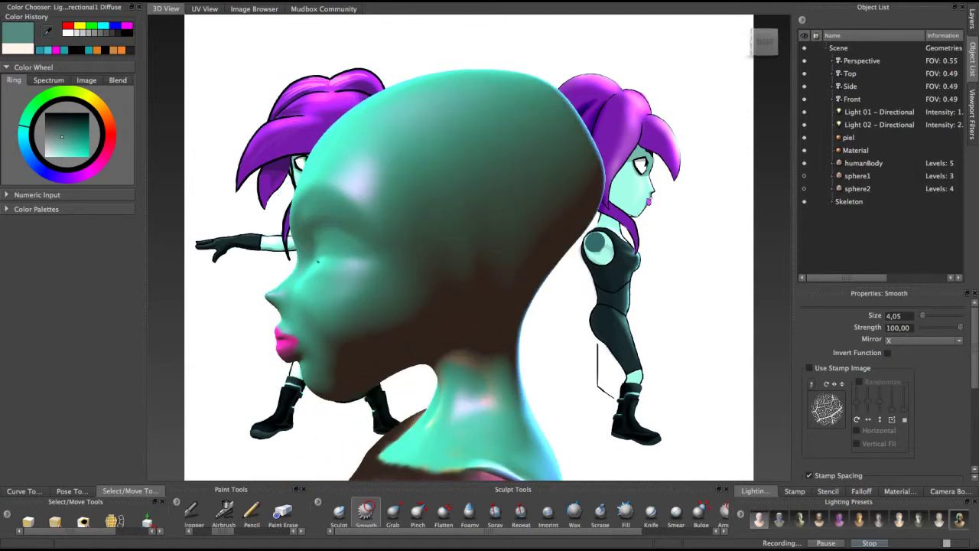
pyautogui.moveTo(341, 279)
pyautogui.keyDown('alt'); pyautogui.mouseDown()
pyautogui.moveTo(344, 267)
pyautogui.moveTo(458, 269)
pyautogui.moveTo(536, 298)
pyautogui.mouseUp(); pyautogui.keyUp('alt')
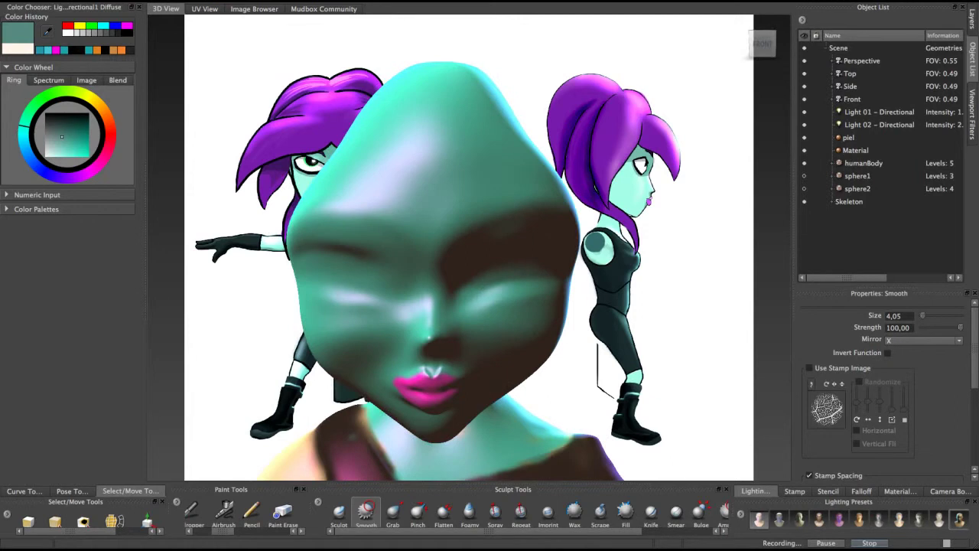
# Examine the head together with the upper body from the front, below and side, checking the proportions of face and skull
pyautogui.keyDown('alt'); pyautogui.moveTo(463, 325); pyautogui.dragTo(425, 248, button='middle'); pyautogui.keyUp('alt')
pyautogui.keyDown('alt'); pyautogui.moveTo(442, 310); pyautogui.dragTo(485, 270, button='right'); pyautogui.keyUp('alt')
pyautogui.moveTo(485, 270)
pyautogui.keyDown('alt'); pyautogui.mouseDown()
pyautogui.moveTo(439, 291)
pyautogui.moveTo(383, 264)
pyautogui.moveTo(429, 230)
pyautogui.moveTo(462, 185)
pyautogui.moveTo(449, 260)
pyautogui.mouseUp(); pyautogui.keyUp('alt')
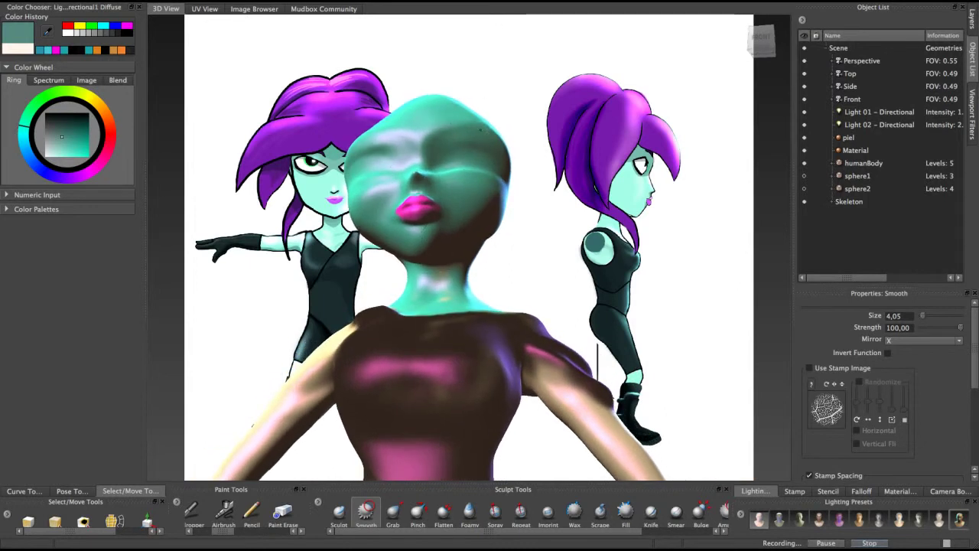
pyautogui.keyDown('alt'); pyautogui.moveTo(459, 149); pyautogui.dragTo(383, 153); pyautogui.keyUp('alt')
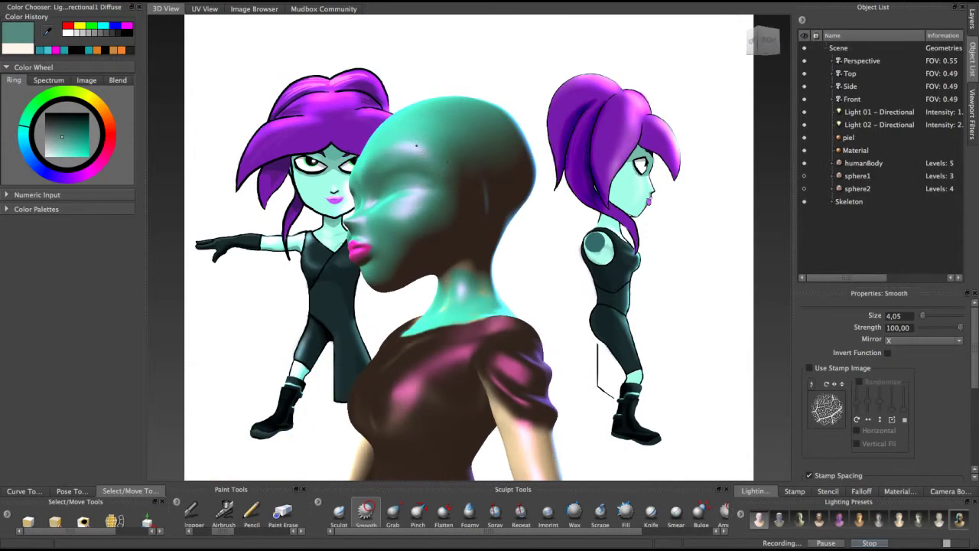
pyautogui.moveTo(433, 162)
pyautogui.keyDown('alt'); pyautogui.mouseDown()
pyautogui.moveTo(428, 186)
pyautogui.moveTo(400, 218)
pyautogui.mouseUp(); pyautogui.keyUp('alt')
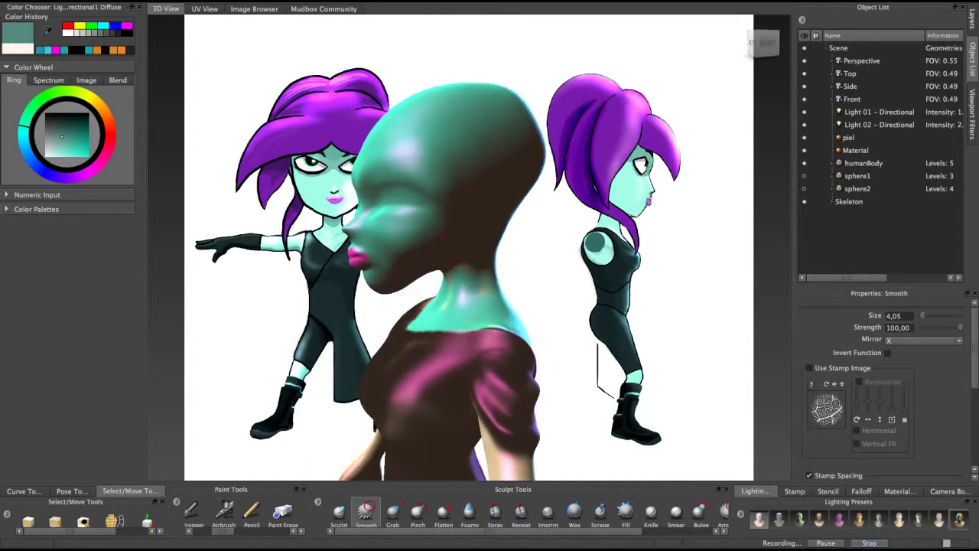
pyautogui.moveTo(482, 191)
pyautogui.keyDown('alt'); pyautogui.mouseDown()
pyautogui.moveTo(451, 202)
pyautogui.moveTo(452, 213)
pyautogui.moveTo(457, 195)
pyautogui.moveTo(429, 176)
pyautogui.moveTo(604, 156)
pyautogui.moveTo(531, 179)
pyautogui.moveTo(448, 164)
pyautogui.moveTo(537, 214)
pyautogui.moveTo(500, 191)
pyautogui.mouseUp(); pyautogui.keyUp('alt')
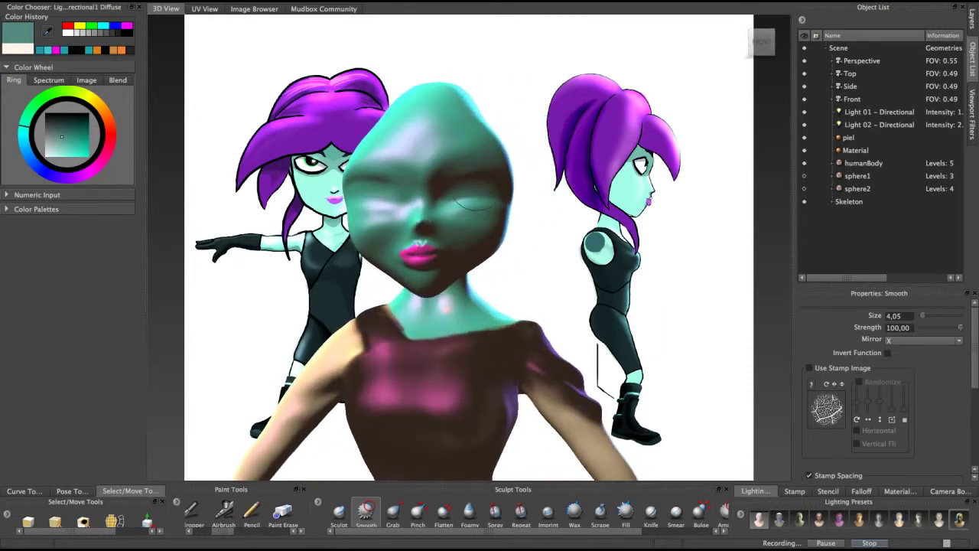
pyautogui.moveTo(491, 146)
pyautogui.keyDown('alt'); pyautogui.mouseDown()
pyautogui.moveTo(493, 156)
pyautogui.moveTo(476, 151)
pyautogui.mouseUp(); pyautogui.keyUp('alt')
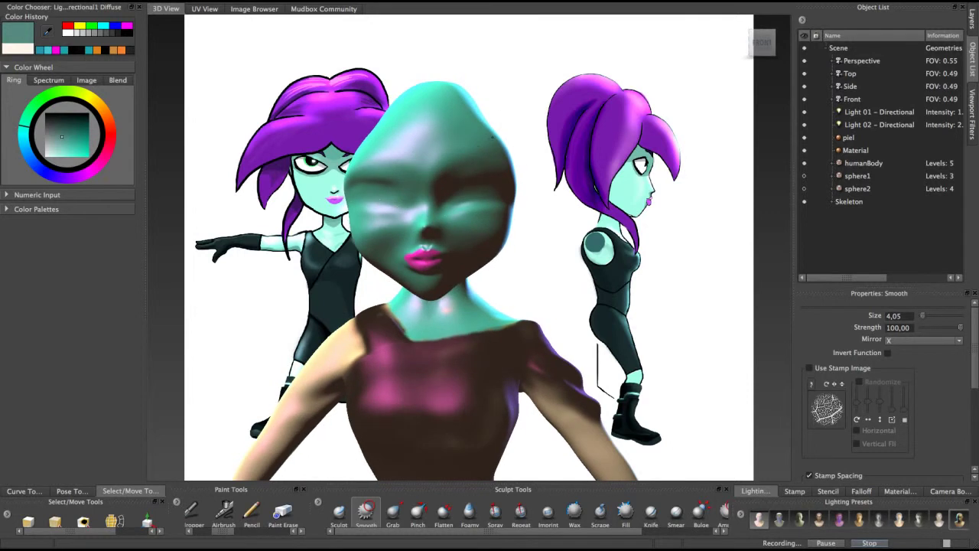
pyautogui.click(762, 45)
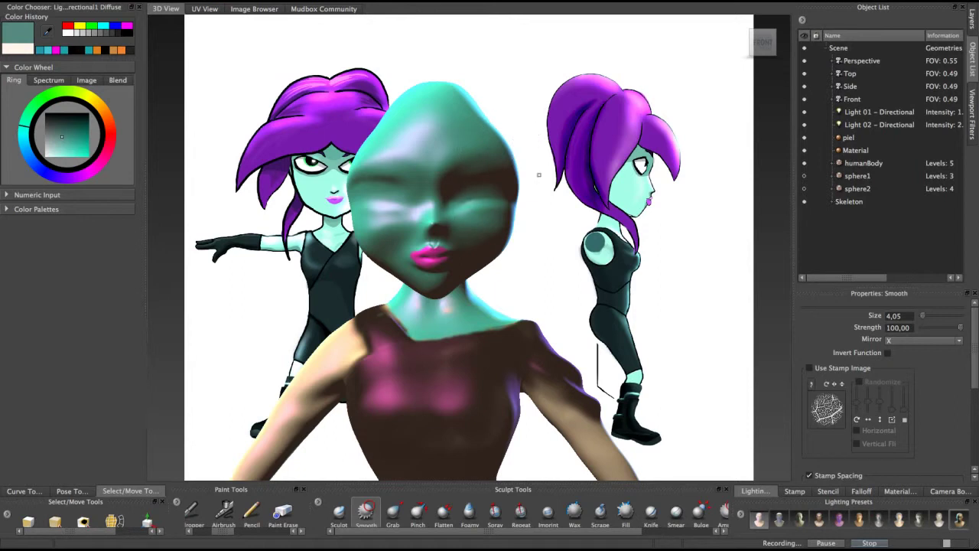
# Set the Grab brush to size 10.77 and turn off its mirroring
pyautogui.click(392, 511)
pyautogui.press('b')
pyautogui.moveTo(503, 148)
pyautogui.mouseDown()
pyautogui.moveTo(534, 148)
pyautogui.moveTo(507, 135)
pyautogui.mouseUp()
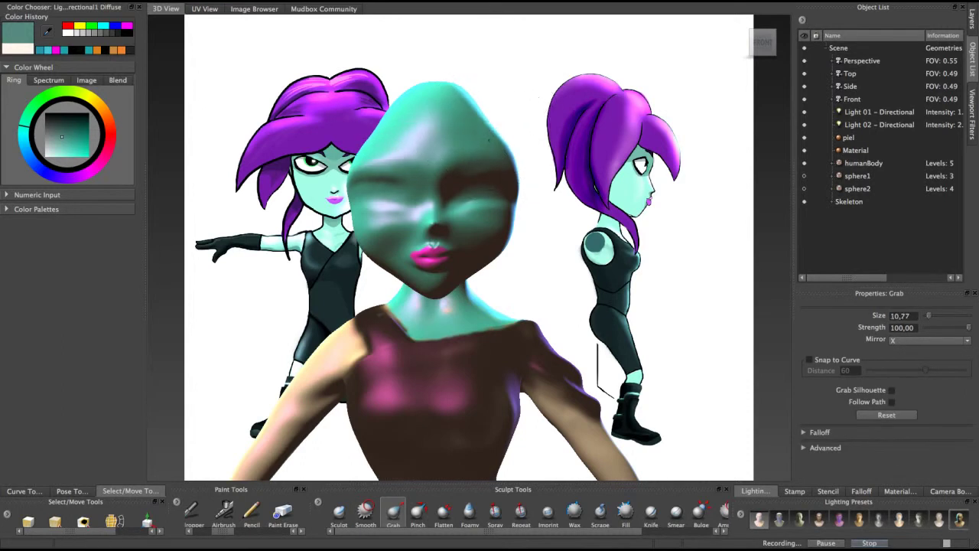
pyautogui.click(930, 340)
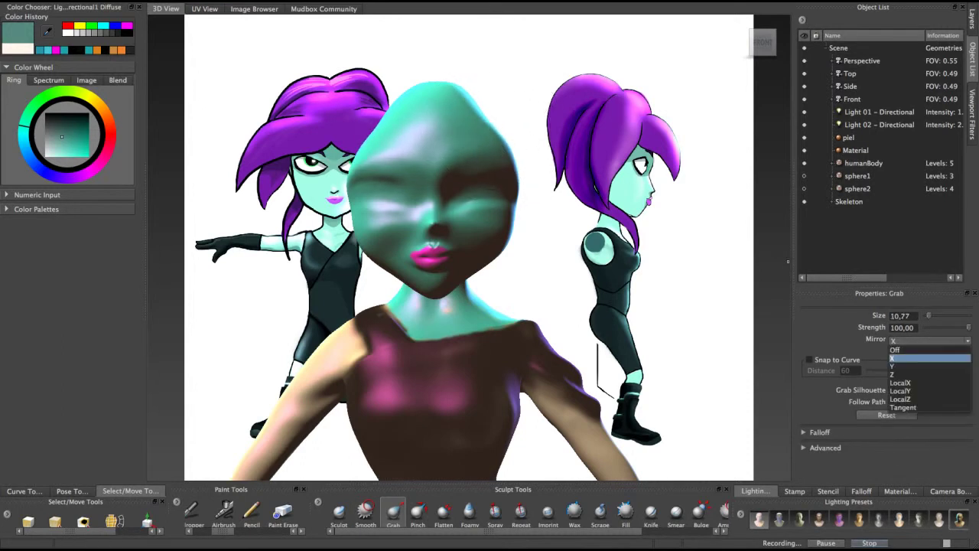
pyautogui.click(910, 346)
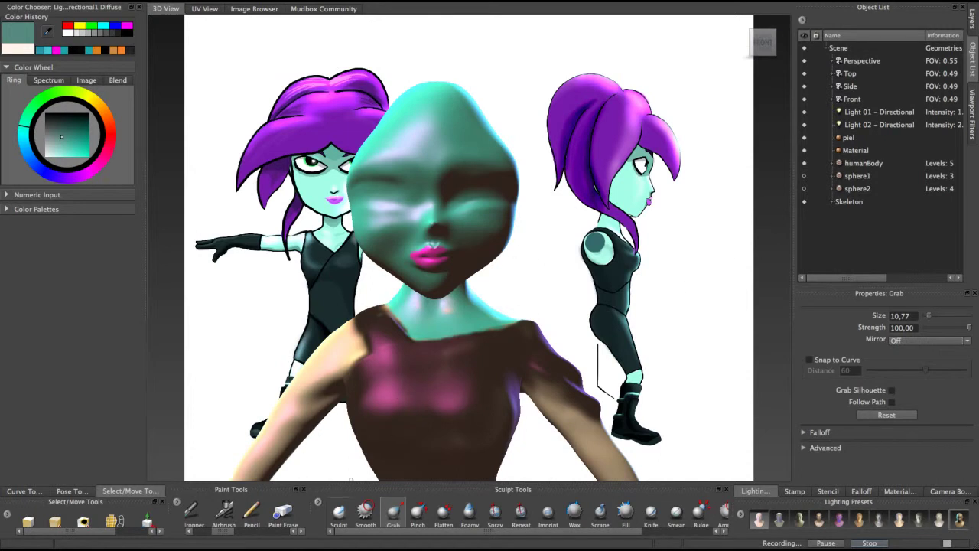
# Return to the Smooth brush at strength 100 and set its size to 5.22
pyautogui.click(339, 511)
pyautogui.keyDown('alt'); pyautogui.moveTo(448, 197); pyautogui.dragTo(360, 200); pyautogui.keyUp('alt')
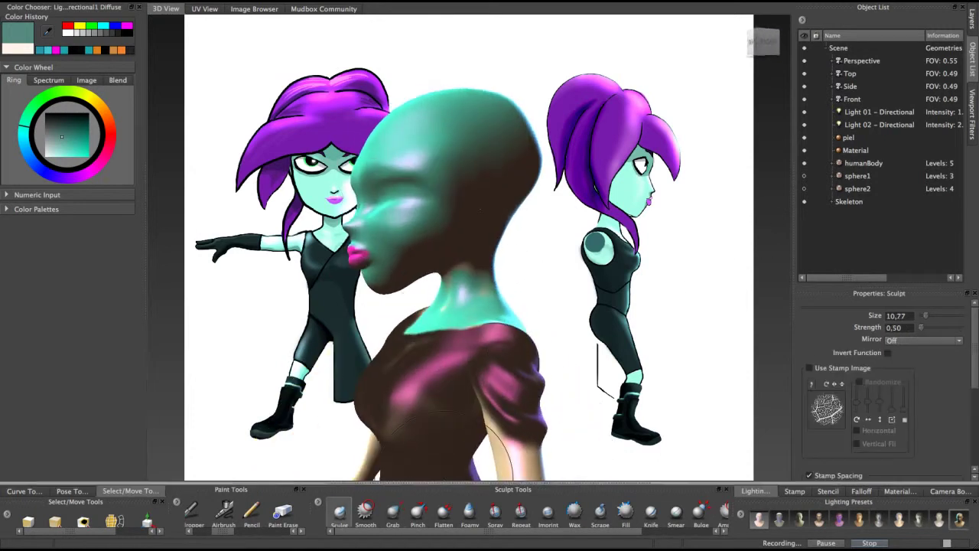
pyautogui.click(366, 511)
pyautogui.moveTo(431, 156)
pyautogui.mouseDown()
pyautogui.moveTo(385, 163)
pyautogui.moveTo(420, 155)
pyautogui.moveTo(408, 143)
pyautogui.mouseUp()
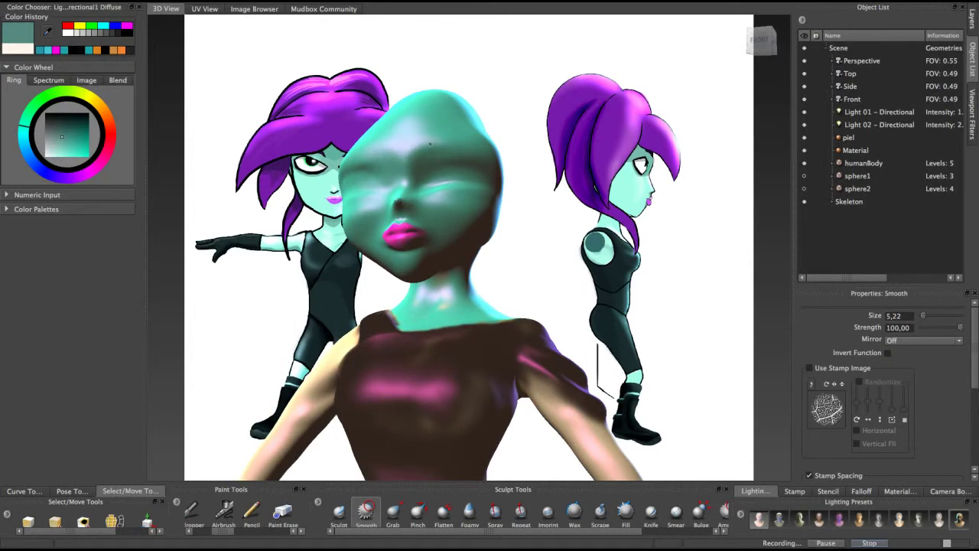
pyautogui.moveTo(476, 152)
pyautogui.keyDown('alt'); pyautogui.mouseDown()
pyautogui.moveTo(403, 184)
pyautogui.moveTo(399, 168)
pyautogui.moveTo(433, 220)
pyautogui.moveTo(396, 228)
pyautogui.moveTo(419, 246)
pyautogui.mouseUp(); pyautogui.keyUp('alt')
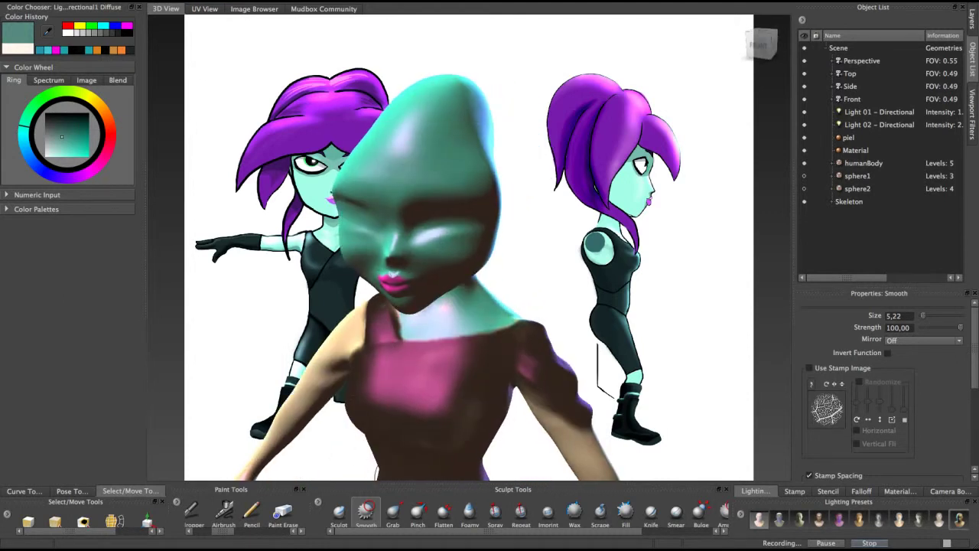
# Try to flatten the eyelid and brow area with the Flatten brush at size 5.22 and strength 15, without mirroring
pyautogui.click(444, 512)
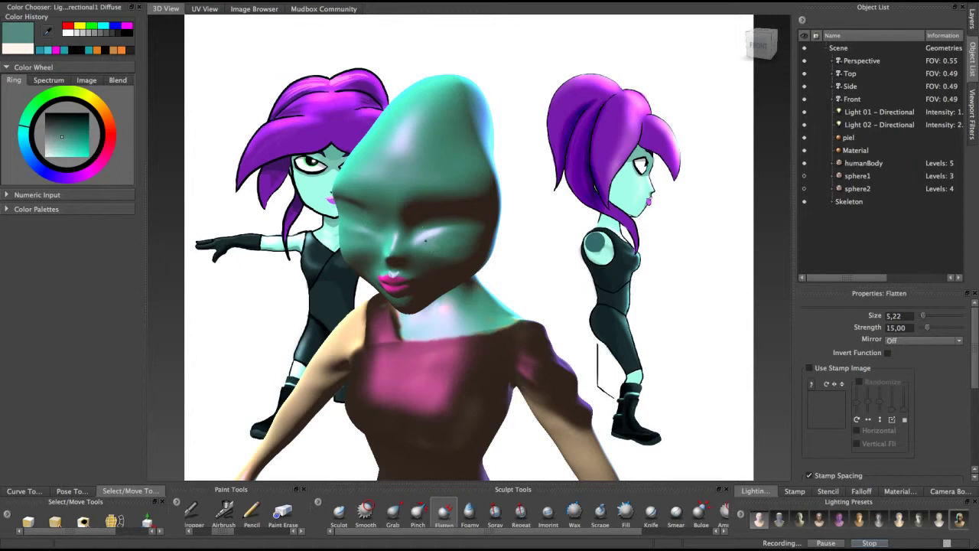
pyautogui.moveTo(429, 245)
pyautogui.keyDown('alt'); pyautogui.mouseDown()
pyautogui.moveTo(402, 222)
pyautogui.moveTo(356, 230)
pyautogui.mouseUp(); pyautogui.keyUp('alt')
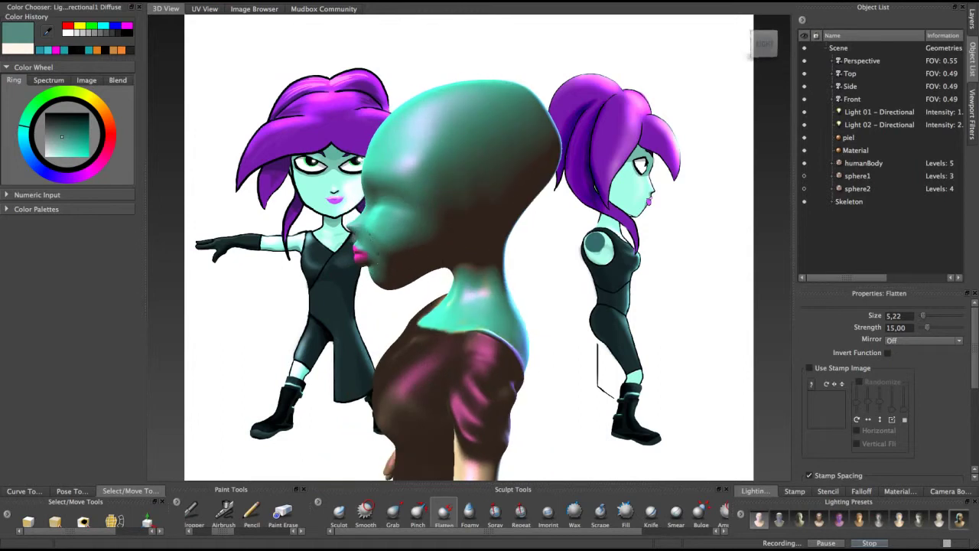
pyautogui.moveTo(386, 216)
pyautogui.keyDown('alt'); pyautogui.mouseDown()
pyautogui.moveTo(403, 209)
pyautogui.moveTo(390, 226)
pyautogui.moveTo(398, 218)
pyautogui.moveTo(398, 230)
pyautogui.mouseUp(); pyautogui.keyUp('alt')
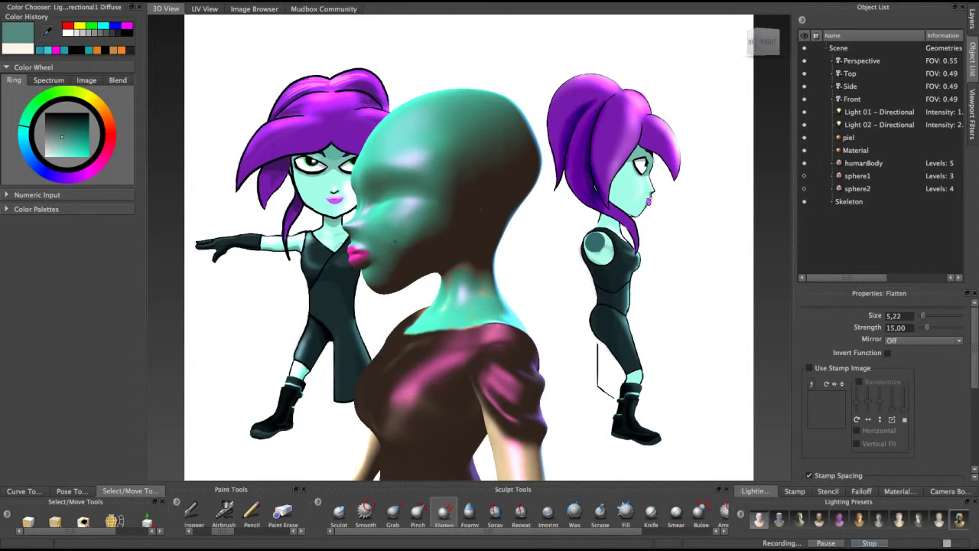
pyautogui.keyDown('alt'); pyautogui.moveTo(481, 209); pyautogui.dragTo(421, 228); pyautogui.keyUp('alt')
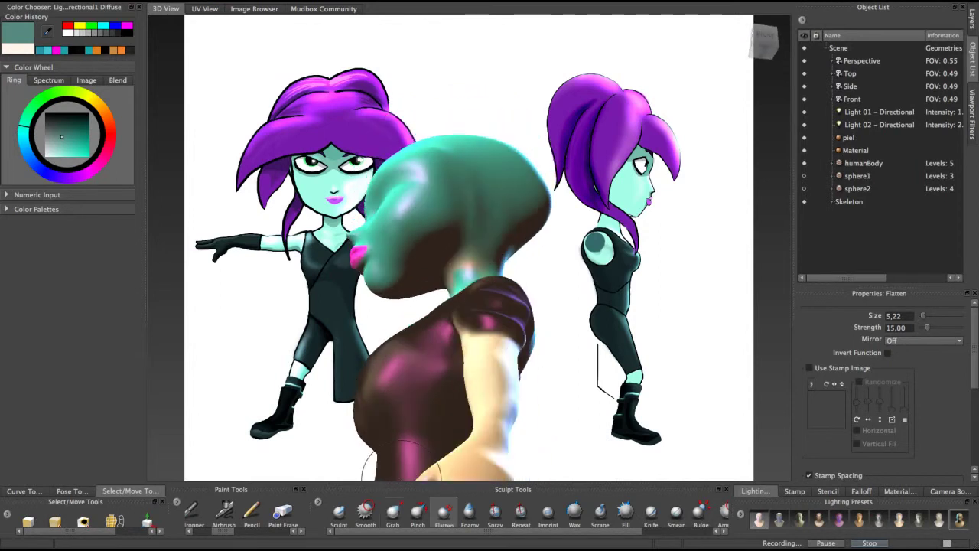
# Try to even out the eyelids and brow hollows with the Smooth brush at size 5.22 and strength 100, without mirroring
pyautogui.click(365, 510)
pyautogui.keyDown('alt'); pyautogui.moveTo(421, 176); pyautogui.dragTo(413, 203); pyautogui.keyUp('alt')
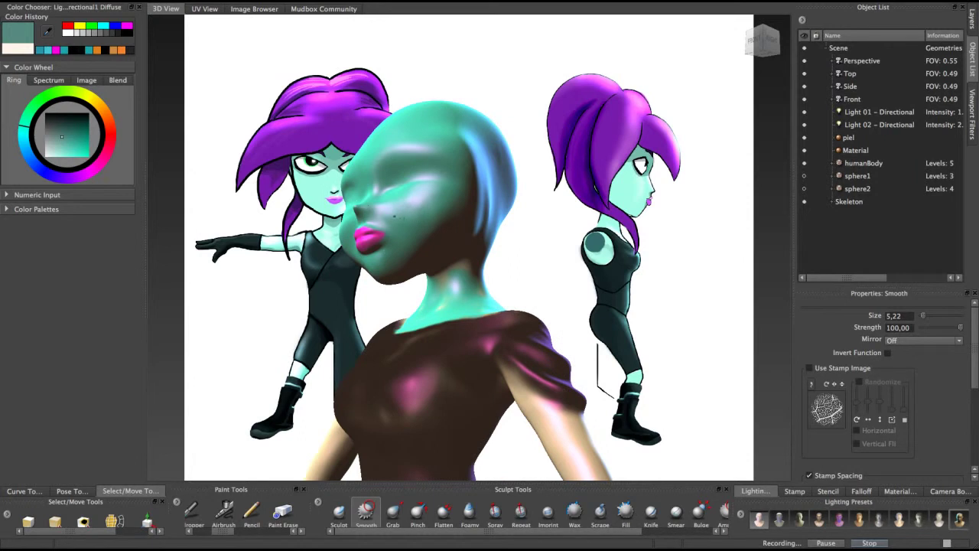
pyautogui.moveTo(414, 209)
pyautogui.keyDown('alt'); pyautogui.mouseDown()
pyautogui.moveTo(400, 223)
pyautogui.moveTo(431, 193)
pyautogui.moveTo(457, 139)
pyautogui.moveTo(461, 158)
pyautogui.moveTo(413, 185)
pyautogui.moveTo(434, 172)
pyautogui.moveTo(394, 174)
pyautogui.moveTo(411, 153)
pyautogui.mouseUp(); pyautogui.keyUp('alt')
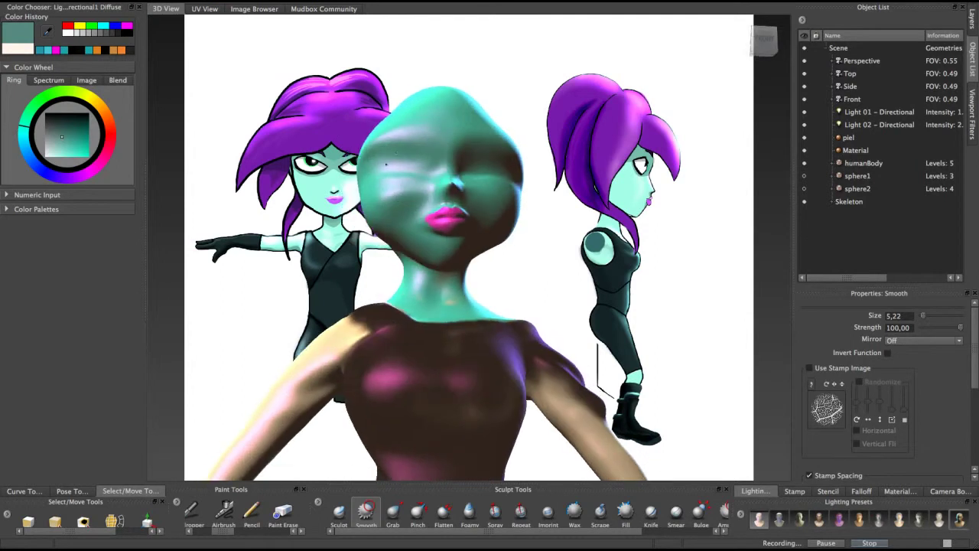
pyautogui.keyDown('alt'); pyautogui.moveTo(391, 163); pyautogui.dragTo(386, 201); pyautogui.keyUp('alt')
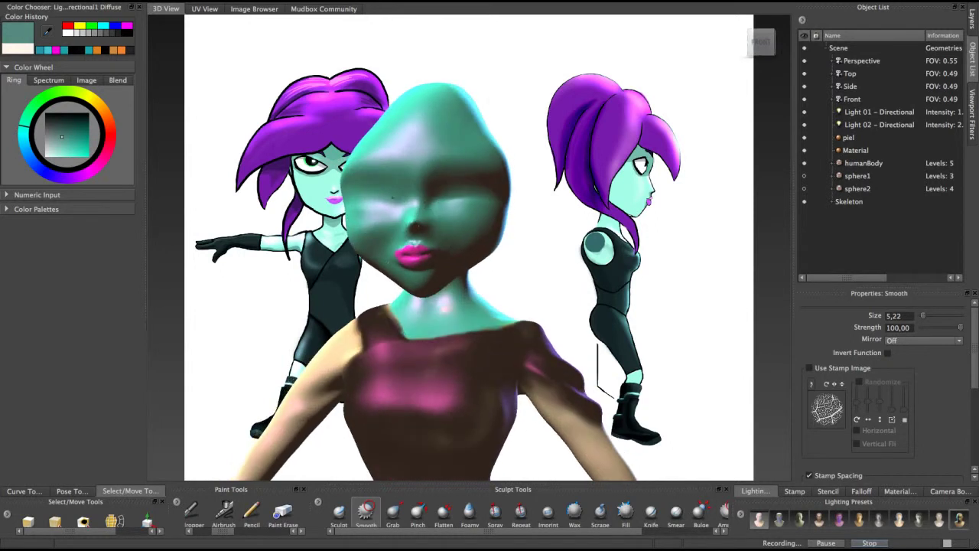
pyautogui.click(393, 222)
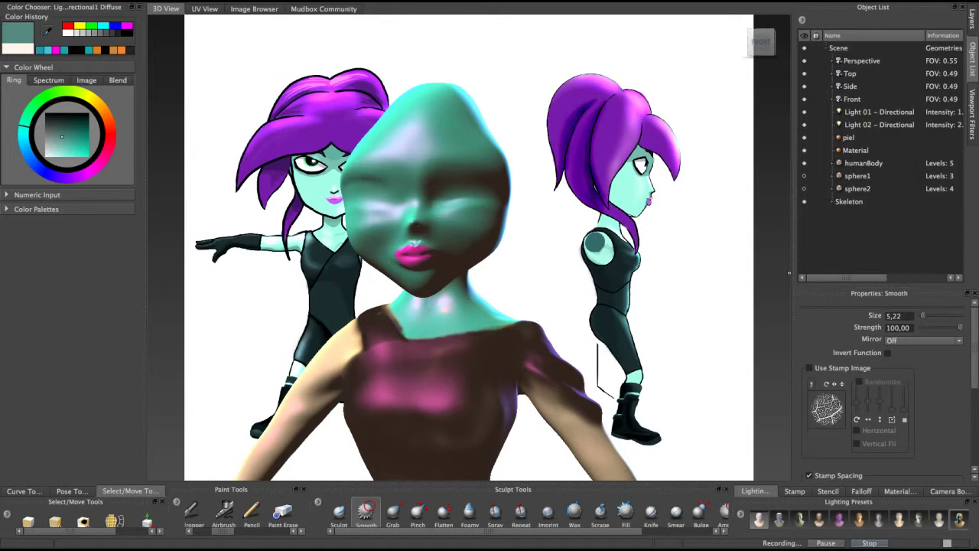
# Set the Smooth brush's mirroring to X and soften the eyelid creases and brow hollows on both sides of the face
pyautogui.click(923, 340)
pyautogui.click(903, 350)
pyautogui.keyDown('alt'); pyautogui.moveTo(471, 202); pyautogui.dragTo(439, 202); pyautogui.keyUp('alt')
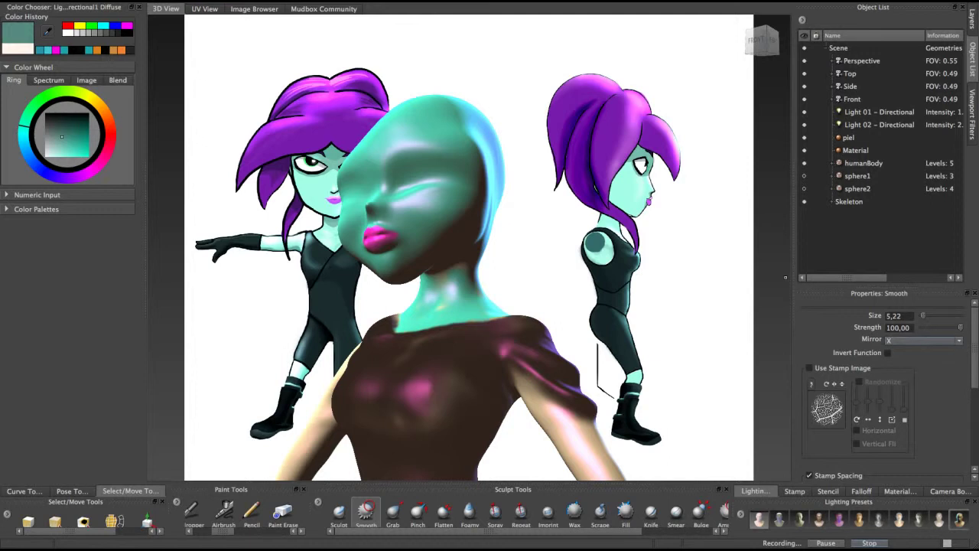
pyautogui.keyDown('alt'); pyautogui.moveTo(428, 192); pyautogui.dragTo(475, 198); pyautogui.keyUp('alt')
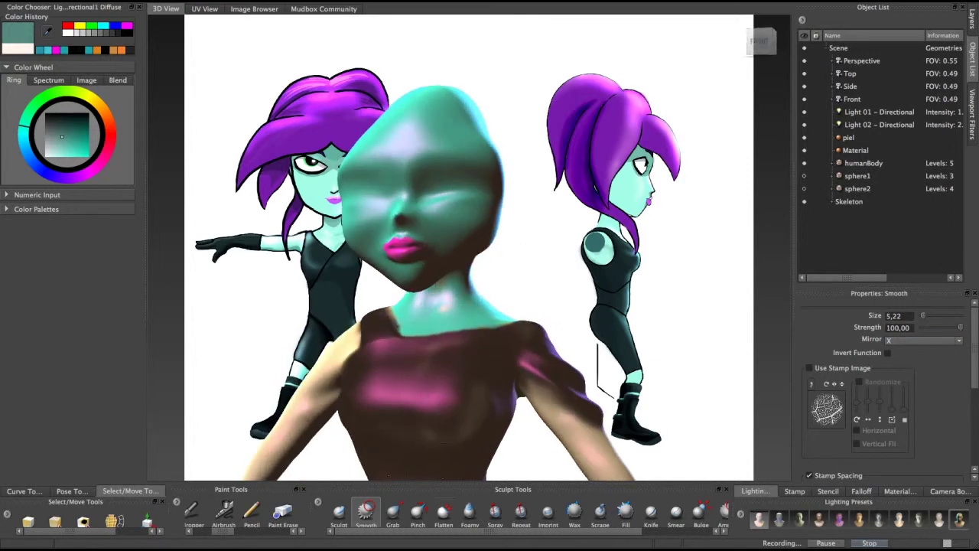
# Flatten the areas between brows and cheeks into broad, rounded eye sockets with the Flatten brush at size 5.22 and strength 15, mirrored in X
pyautogui.click(443, 511)
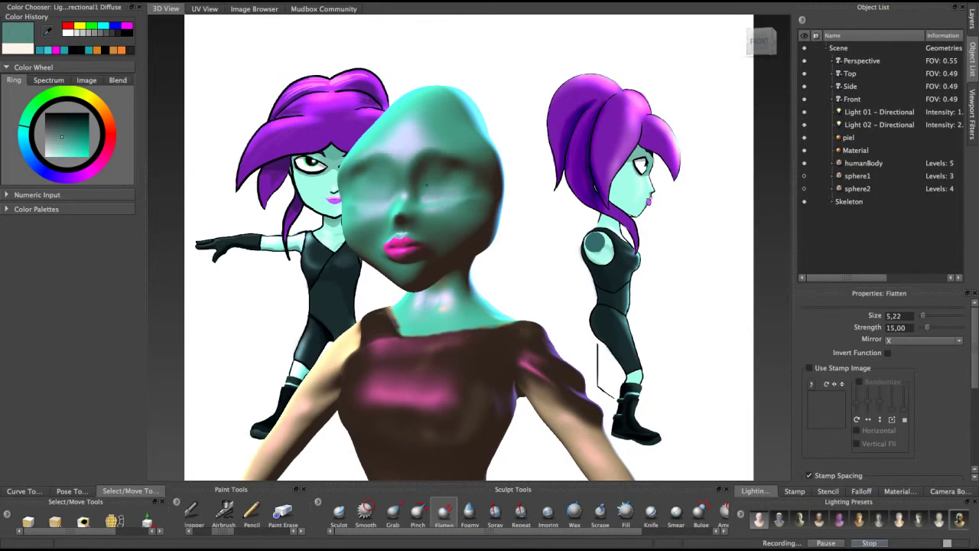
pyautogui.keyDown('alt'); pyautogui.moveTo(483, 184); pyautogui.dragTo(403, 204); pyautogui.keyUp('alt')
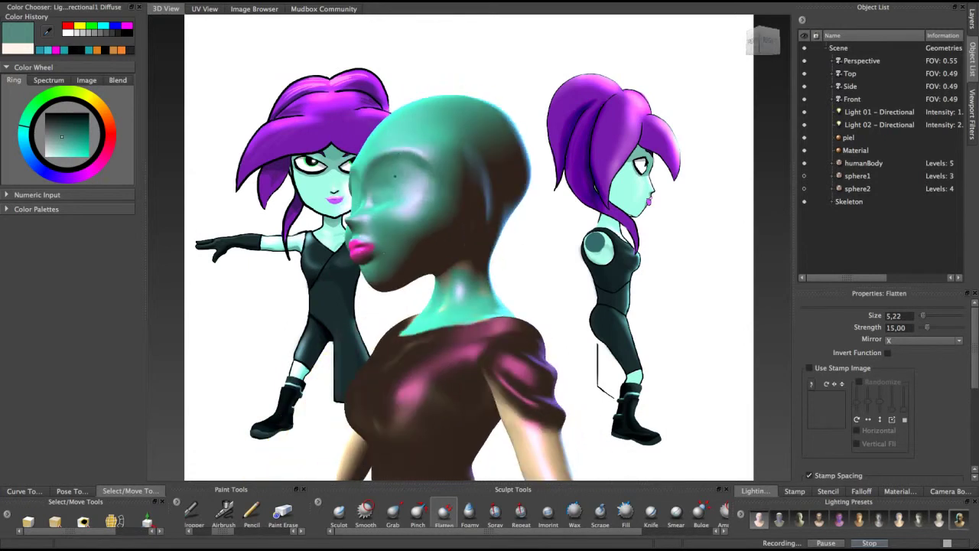
pyautogui.moveTo(383, 191)
pyautogui.keyDown('alt'); pyautogui.mouseDown()
pyautogui.moveTo(404, 235)
pyautogui.moveTo(415, 216)
pyautogui.mouseUp(); pyautogui.keyUp('alt')
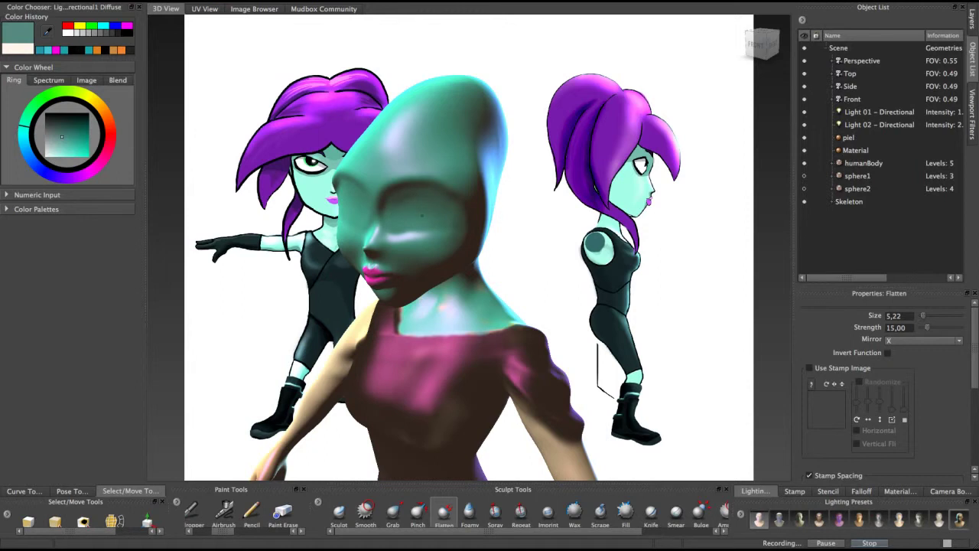
pyautogui.moveTo(446, 222)
pyautogui.keyDown('alt'); pyautogui.mouseDown()
pyautogui.moveTo(462, 211)
pyautogui.moveTo(473, 175)
pyautogui.moveTo(458, 206)
pyautogui.moveTo(420, 149)
pyautogui.moveTo(457, 150)
pyautogui.moveTo(435, 156)
pyautogui.mouseUp(); pyautogui.keyUp('alt')
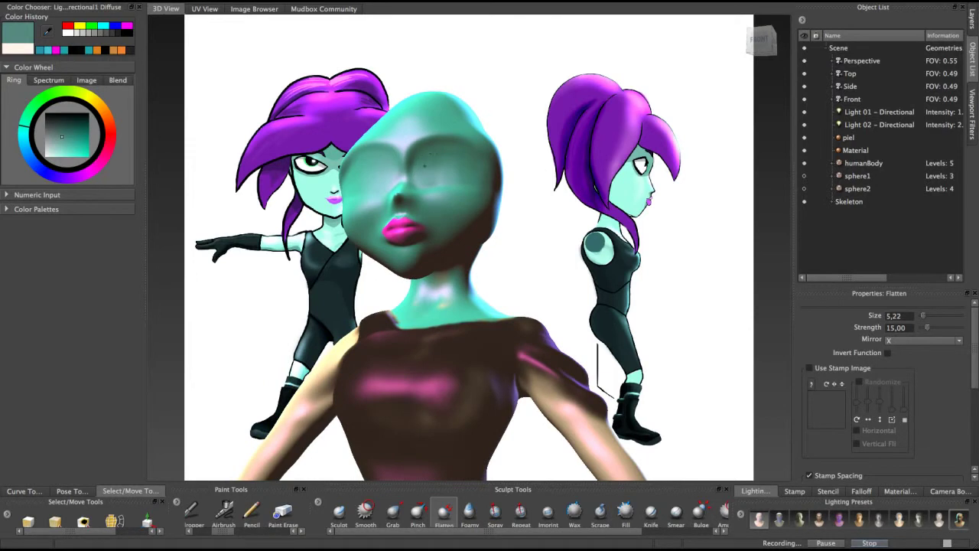
pyautogui.moveTo(474, 202)
pyautogui.keyDown('alt'); pyautogui.mouseDown()
pyautogui.moveTo(410, 208)
pyautogui.moveTo(464, 222)
pyautogui.moveTo(453, 228)
pyautogui.mouseUp(); pyautogui.keyUp('alt')
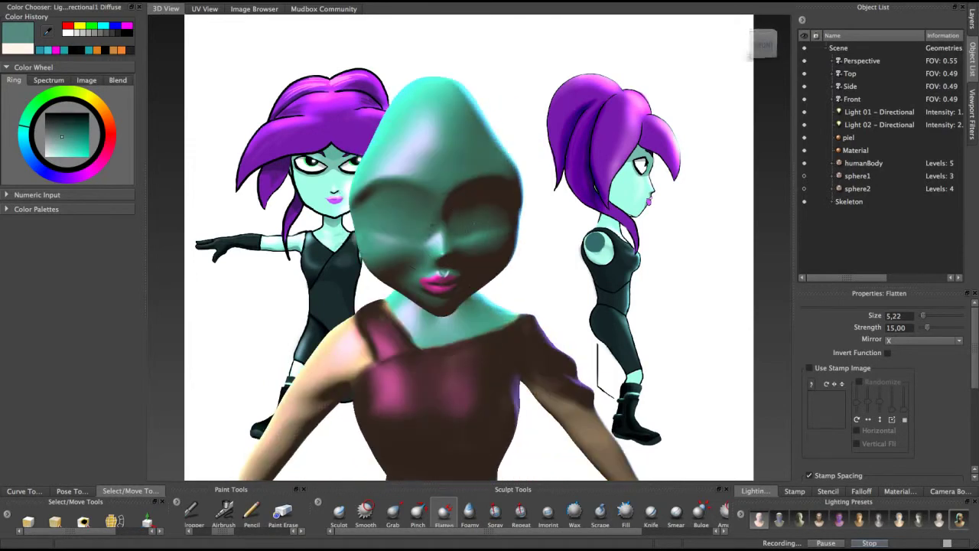
# Examine the head's profile and the flattened eye sockets from the front and from the side
pyautogui.keyDown('alt'); pyautogui.moveTo(433, 230); pyautogui.dragTo(466, 216); pyautogui.keyUp('alt')
pyautogui.click(365, 510)
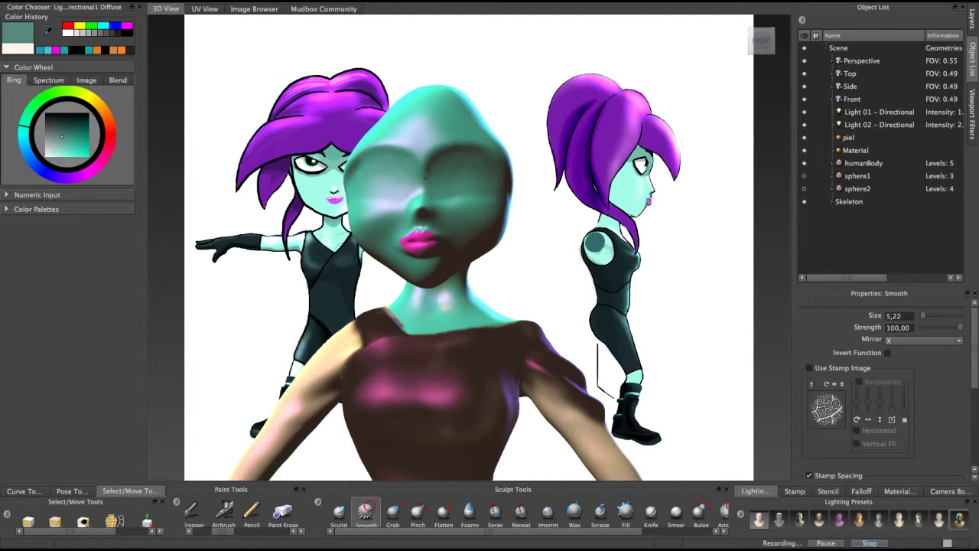
pyautogui.moveTo(416, 190)
pyautogui.keyDown('alt'); pyautogui.mouseDown()
pyautogui.moveTo(287, 201)
pyautogui.moveTo(610, 220)
pyautogui.moveTo(522, 213)
pyautogui.moveTo(494, 190)
pyautogui.moveTo(451, 191)
pyautogui.moveTo(424, 159)
pyautogui.moveTo(431, 177)
pyautogui.mouseUp(); pyautogui.keyUp('alt')
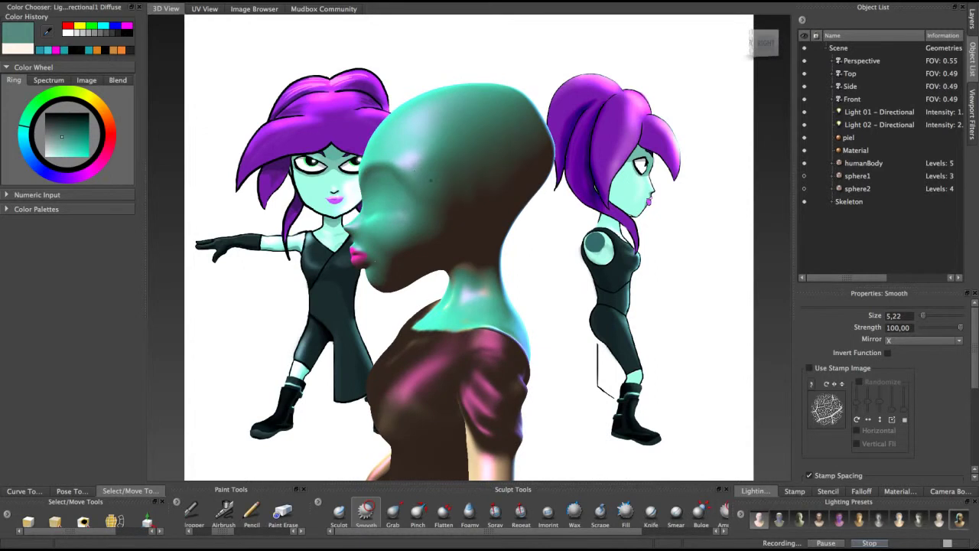
pyautogui.moveTo(377, 163)
pyautogui.keyDown('alt'); pyautogui.mouseDown()
pyautogui.moveTo(444, 145)
pyautogui.moveTo(420, 126)
pyautogui.moveTo(407, 137)
pyautogui.mouseUp(); pyautogui.keyUp('alt')
pyautogui.moveTo(436, 182)
pyautogui.keyDown('alt'); pyautogui.mouseDown()
pyautogui.moveTo(420, 168)
pyautogui.moveTo(429, 167)
pyautogui.mouseUp(); pyautogui.keyUp('alt')
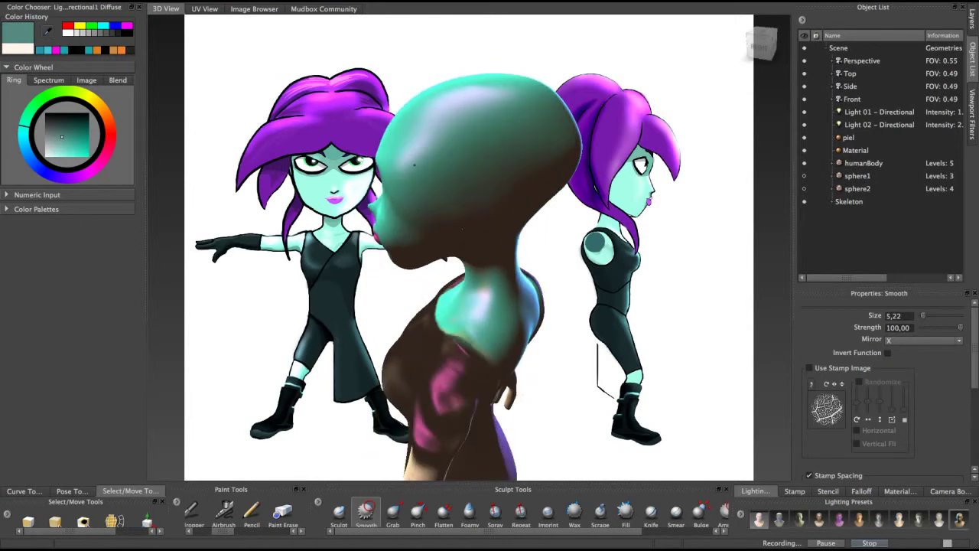
pyautogui.keyDown('alt'); pyautogui.moveTo(433, 180); pyautogui.dragTo(617, 161); pyautogui.keyUp('alt')
pyautogui.keyDown('alt'); pyautogui.moveTo(428, 159); pyautogui.dragTo(412, 166); pyautogui.keyUp('alt')
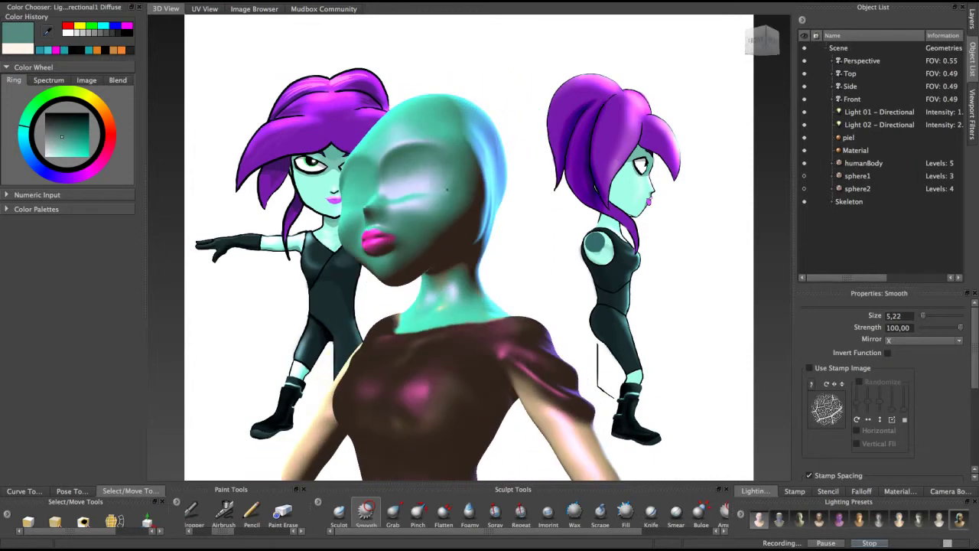
pyautogui.keyDown('alt'); pyautogui.moveTo(447, 173); pyautogui.dragTo(350, 180); pyautogui.keyUp('alt')
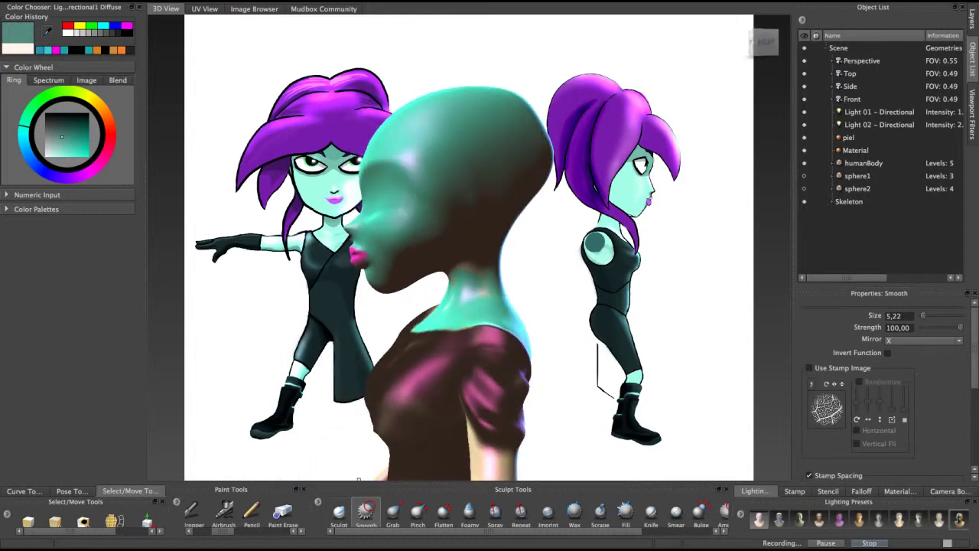
# Try to reshape the eye socket with the Sculpt brush at size 7.62 and strength 0.50, mirrored in X
pyautogui.click(339, 511)
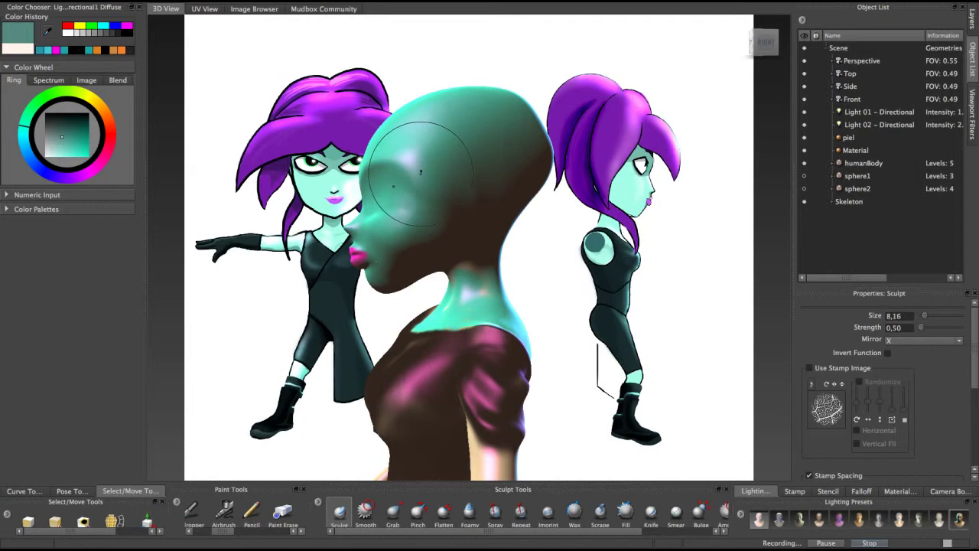
pyautogui.keyDown('alt'); pyautogui.moveTo(420, 172); pyautogui.dragTo(409, 174); pyautogui.keyUp('alt')
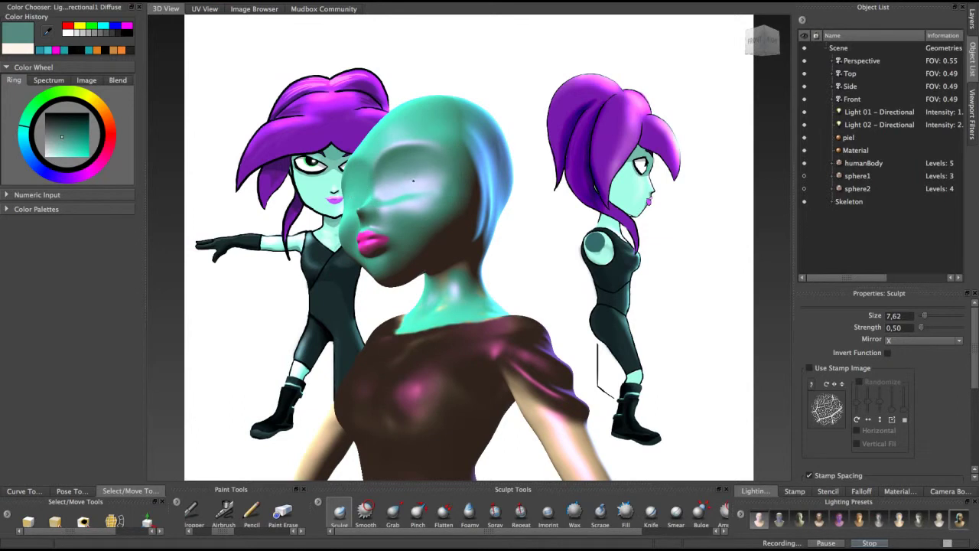
pyautogui.moveTo(411, 186); pyautogui.dragTo(428, 199)
pyautogui.hotkey('ctrl', 'z')
# Try to pull the eye sockets and cheeks into shape with the Grab brush at size 7.62 and strength 100, mirrored in X
pyautogui.click(393, 513)
pyautogui.moveTo(409, 176); pyautogui.dragTo(452, 190)
pyautogui.moveTo(394, 244); pyautogui.dragTo(436, 234)
pyautogui.press('super+z')
pyautogui.keyDown('alt'); pyautogui.moveTo(497, 238); pyautogui.dragTo(506, 224); pyautogui.keyUp('alt')
pyautogui.press('super+z')
pyautogui.moveTo(480, 257)
pyautogui.keyDown('alt'); pyautogui.mouseDown()
pyautogui.moveTo(425, 173)
pyautogui.moveTo(443, 195)
pyautogui.moveTo(467, 200)
pyautogui.mouseUp(); pyautogui.keyUp('alt')
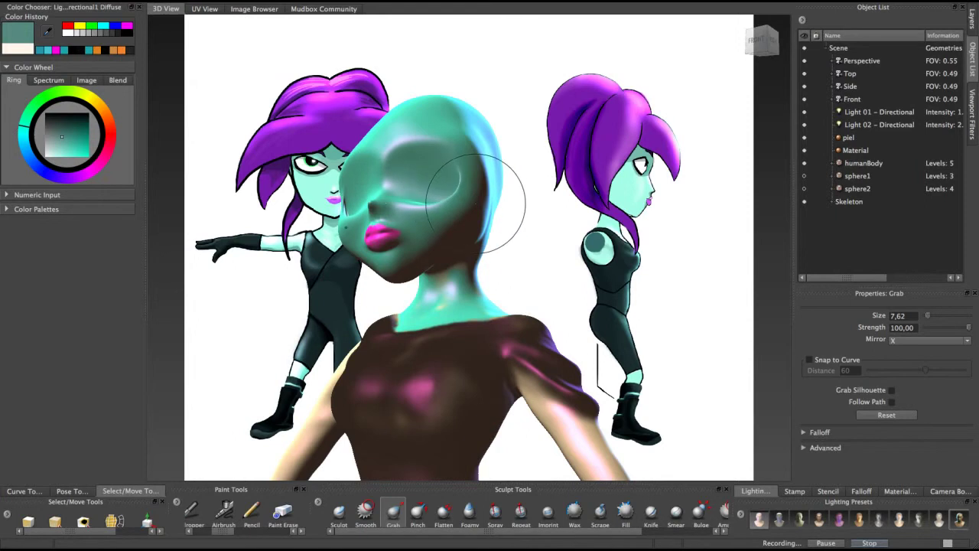
pyautogui.press('super+z')
# Pull the eye socket surfaces up towards the brows with the Grab brush at size 7.62 and strength 100, mirrored in X
pyautogui.moveTo(450, 213)
pyautogui.keyDown('alt'); pyautogui.mouseDown()
pyautogui.moveTo(439, 255)
pyautogui.moveTo(425, 260)
pyautogui.mouseUp(); pyautogui.keyUp('alt')
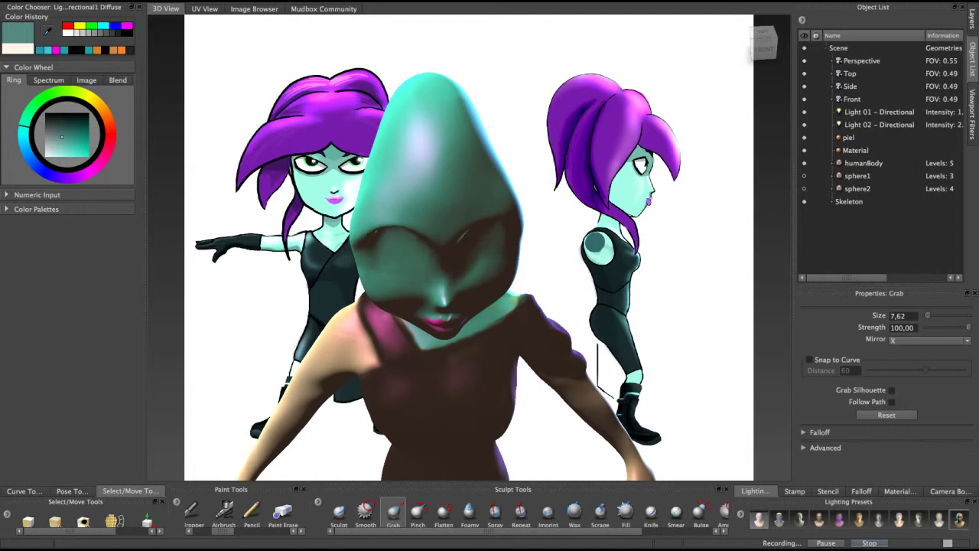
pyautogui.moveTo(407, 269); pyautogui.dragTo(407, 249)
pyautogui.press('super+z')
pyautogui.press('super+shift+z')
pyautogui.moveTo(511, 217)
pyautogui.keyDown('alt'); pyautogui.mouseDown()
pyautogui.moveTo(528, 177)
pyautogui.moveTo(601, 162)
pyautogui.moveTo(479, 186)
pyautogui.mouseUp(); pyautogui.keyUp('alt')
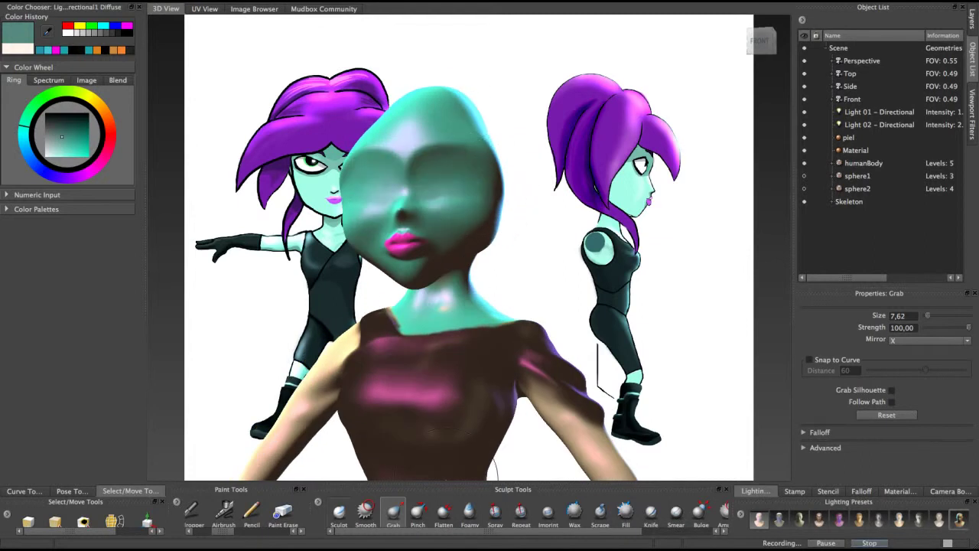
# Carve round eyeball hollows into both eye sockets with the Sculpt brush at size 4.41 and strength 0.50, mirrored in X
pyautogui.click(339, 512)
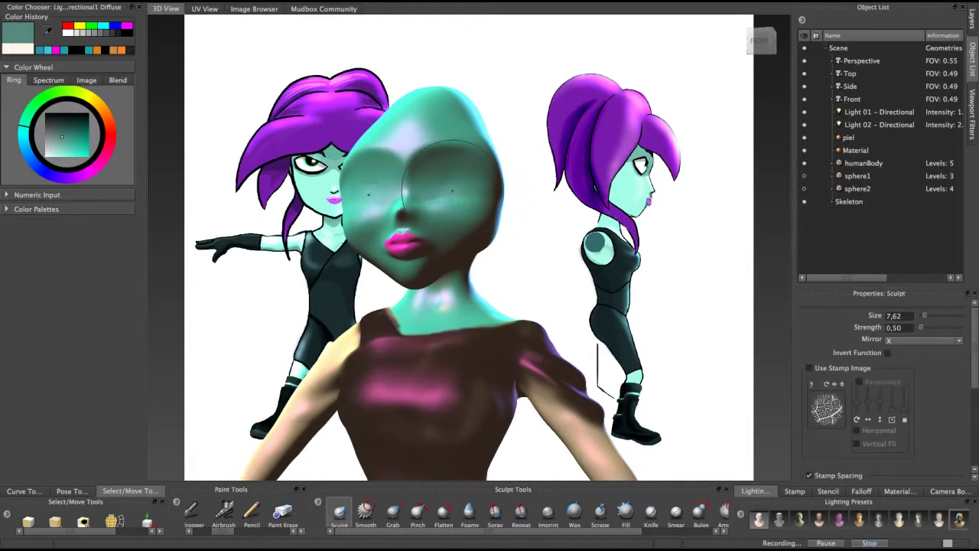
pyautogui.moveTo(453, 186)
pyautogui.mouseDown()
pyautogui.moveTo(432, 187)
pyautogui.moveTo(451, 185)
pyautogui.mouseUp()
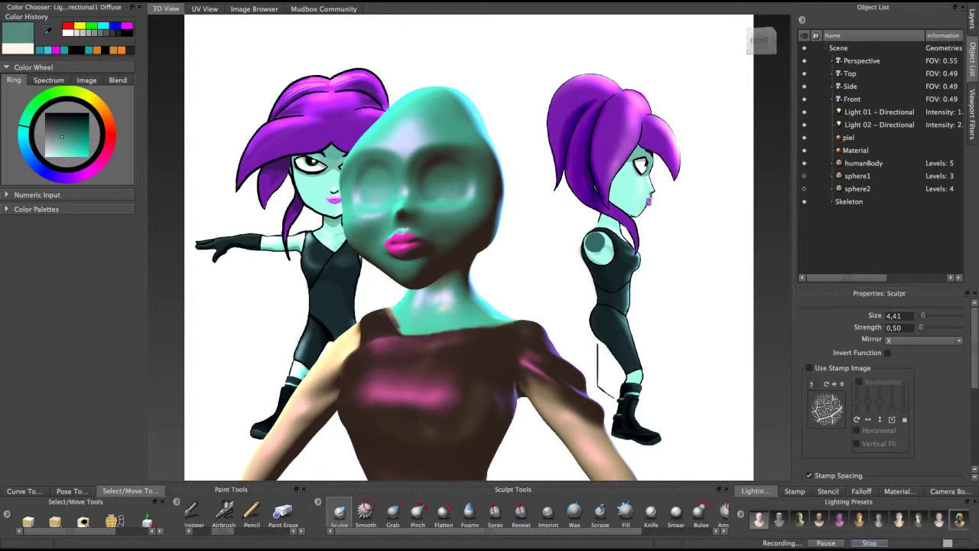
pyautogui.keyDown('alt'); pyautogui.moveTo(458, 213); pyautogui.dragTo(397, 197); pyautogui.keyUp('alt')
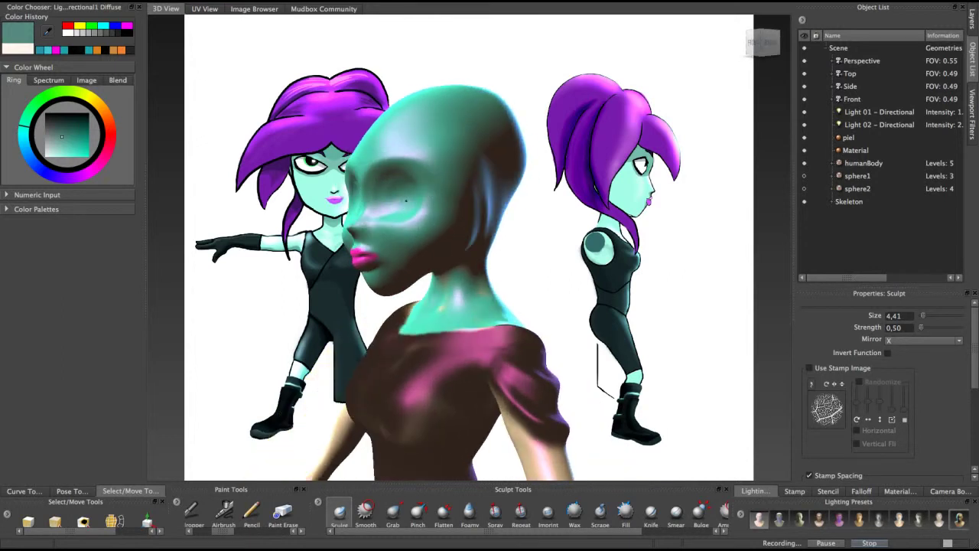
pyautogui.moveTo(411, 197); pyautogui.dragTo(404, 198)
pyautogui.keyDown('alt'); pyautogui.moveTo(404, 199); pyautogui.dragTo(459, 198); pyautogui.keyUp('alt')
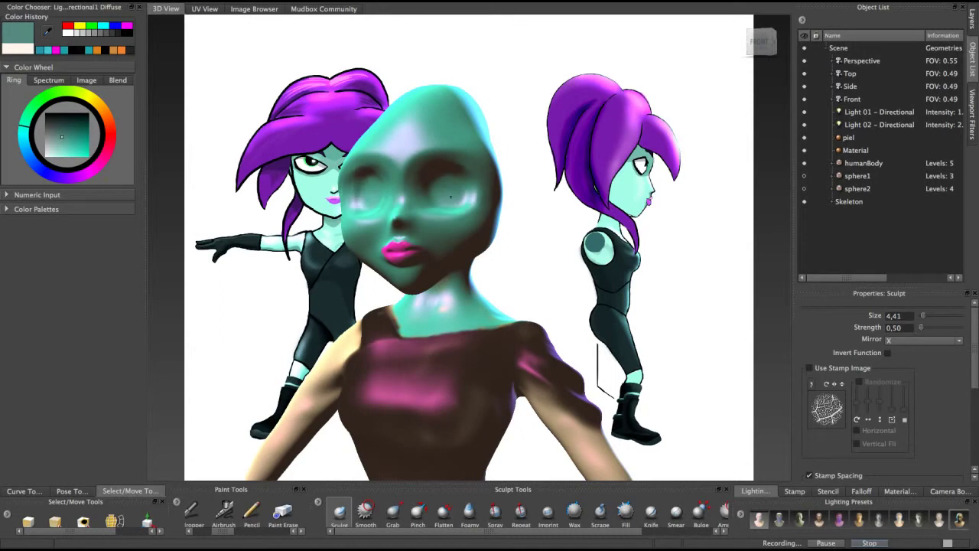
# Deepen both eye hollows beneath the brows with the Sculpt brush, and switch to the Smooth brush at size 4.41 and strength 100
pyautogui.keyDown('alt'); pyautogui.moveTo(449, 194); pyautogui.dragTo(426, 181); pyautogui.keyUp('alt')
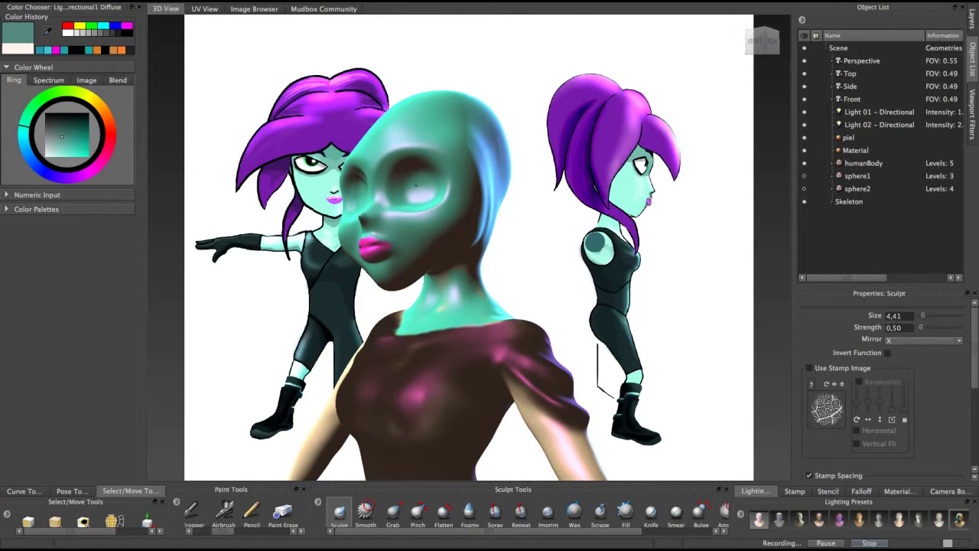
pyautogui.moveTo(412, 195); pyautogui.dragTo(425, 184)
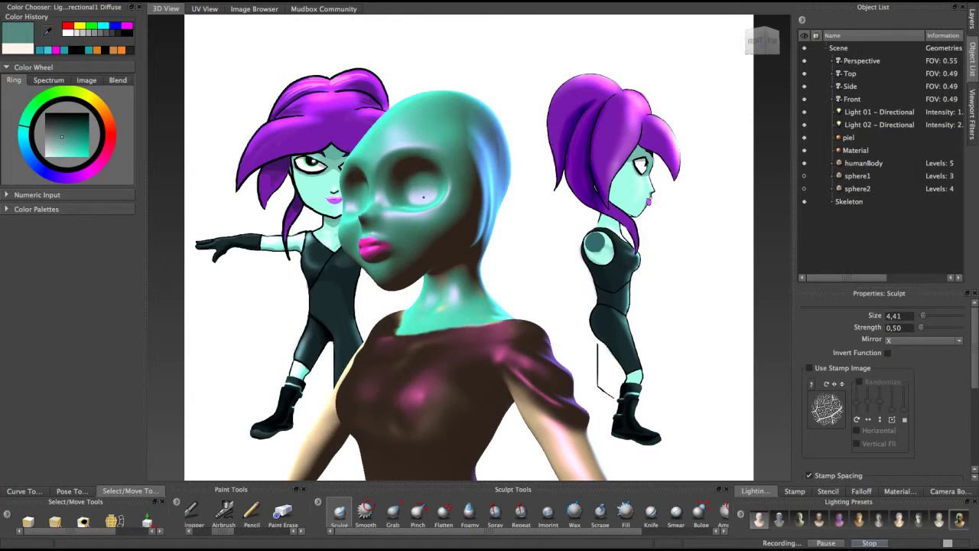
pyautogui.moveTo(431, 273)
pyautogui.keyDown('alt'); pyautogui.mouseDown()
pyautogui.moveTo(375, 269)
pyautogui.moveTo(443, 264)
pyautogui.mouseUp(); pyautogui.keyUp('alt')
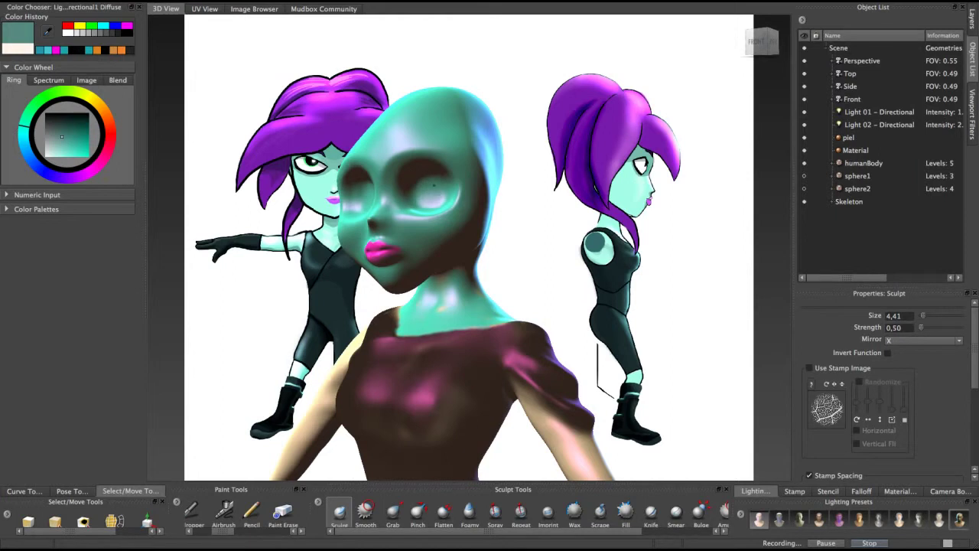
pyautogui.moveTo(432, 195)
pyautogui.keyDown('alt'); pyautogui.mouseDown()
pyautogui.moveTo(520, 200)
pyautogui.moveTo(475, 211)
pyautogui.mouseUp(); pyautogui.keyUp('alt')
pyautogui.click(366, 511)
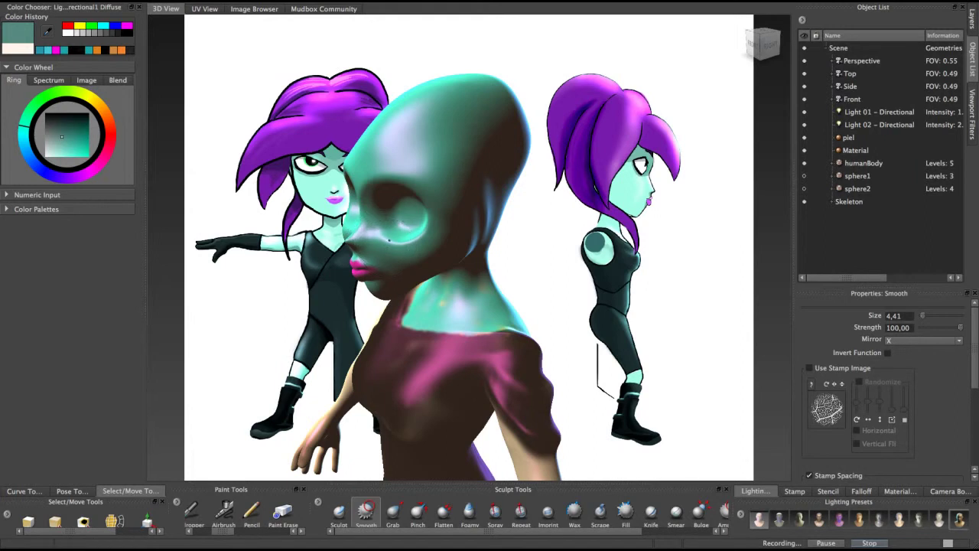
# Unhide the eyeball objects sphere1 and sphere2, and delete sphere2
pyautogui.click(804, 176)
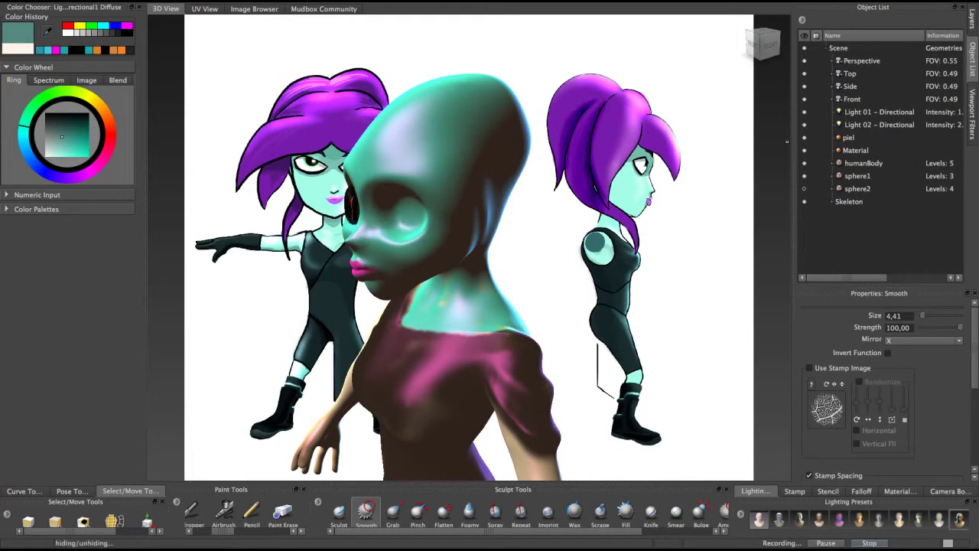
pyautogui.click(804, 189)
pyautogui.keyDown('alt'); pyautogui.moveTo(420, 304); pyautogui.dragTo(567, 192); pyautogui.keyUp('alt')
pyautogui.press('Delete')
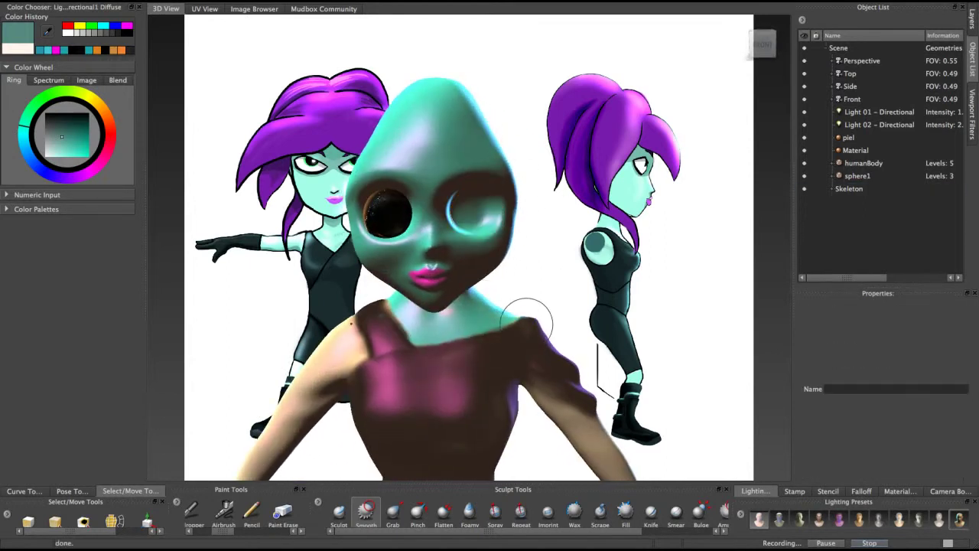
# Scale the eyeball sphere1 uniformly to about 0.049
pyautogui.click(858, 176)
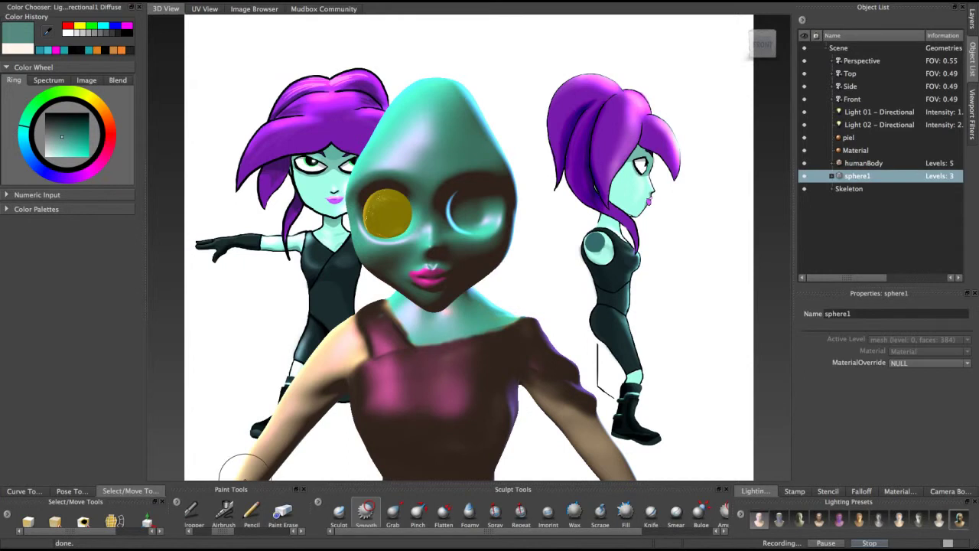
pyautogui.moveTo(84, 531); pyautogui.dragTo(111, 531)
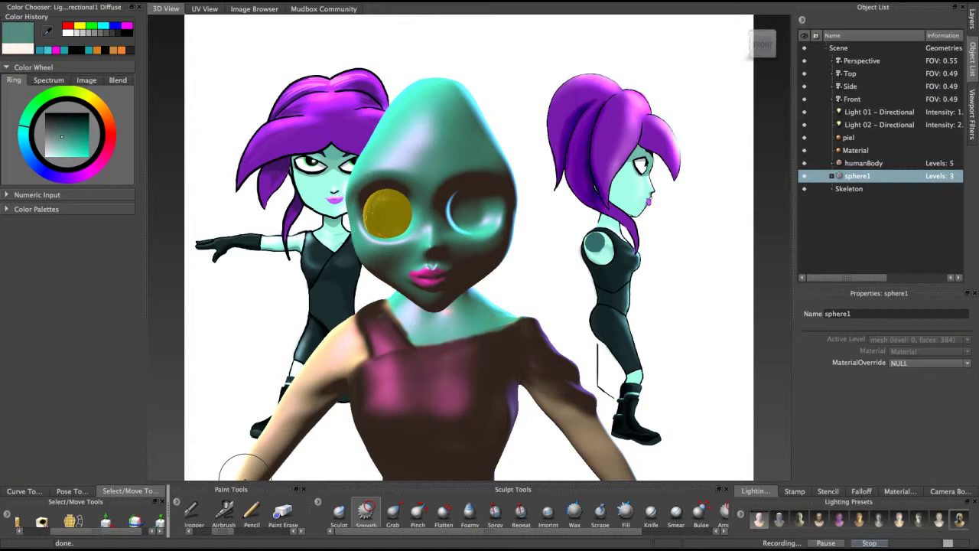
pyautogui.moveTo(170, 511)
pyautogui.mouseDown()
pyautogui.moveTo(185, 511)
pyautogui.moveTo(174, 511)
pyautogui.mouseUp()
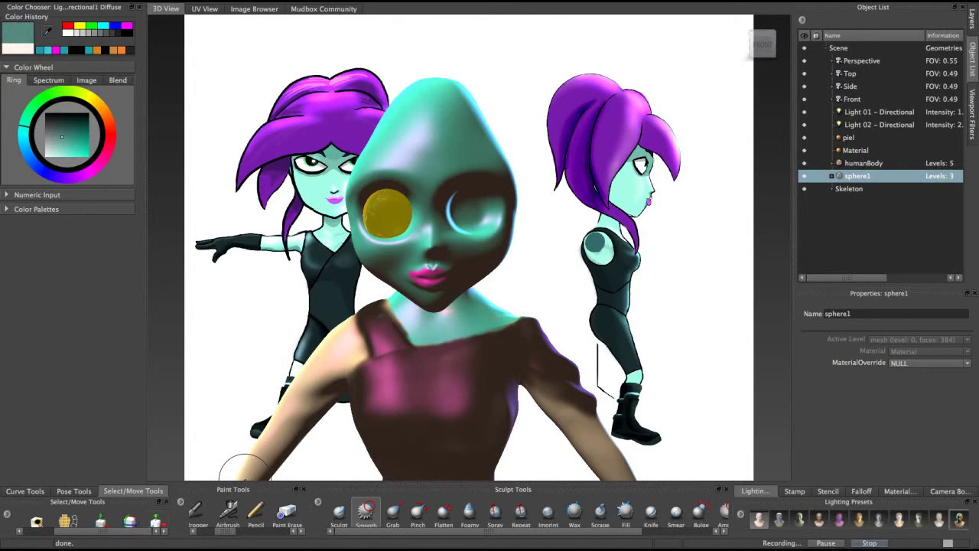
pyautogui.press('r')
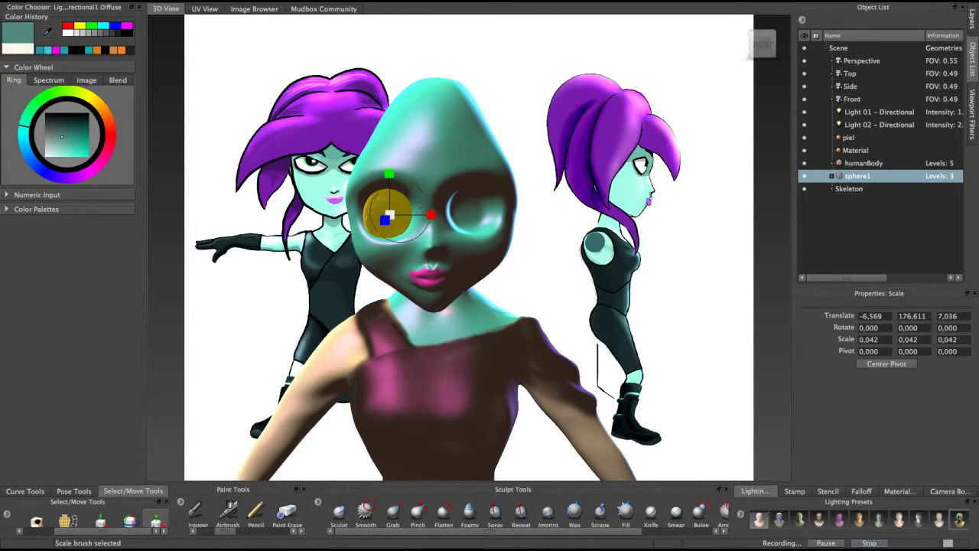
pyautogui.moveTo(385, 220); pyautogui.dragTo(411, 212)
pyautogui.press('super+z')
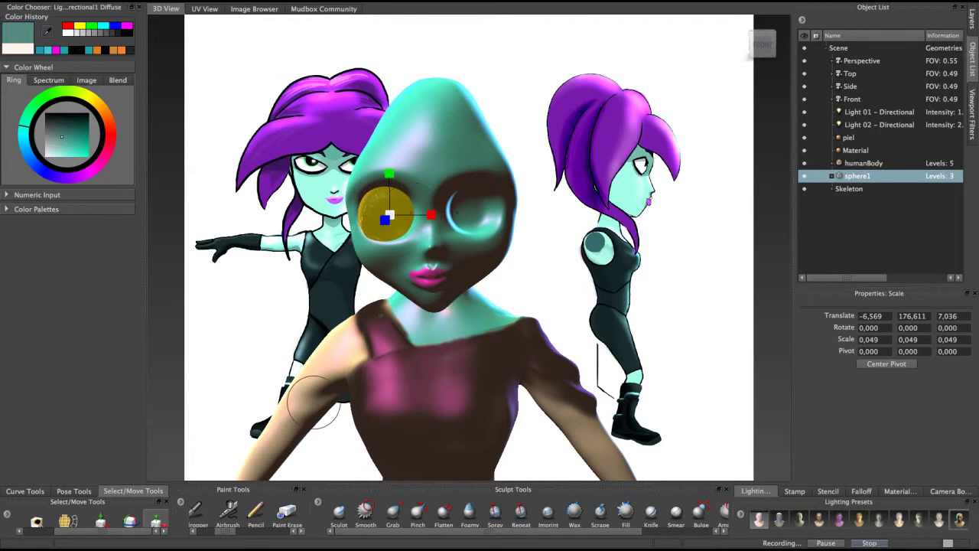
# Move sphere1 into the character's right eye socket, at about -5.871, 178.098, 6.709
pyautogui.press('w')
pyautogui.moveTo(388, 176); pyautogui.dragTo(387, 171)
pyautogui.moveTo(430, 209); pyautogui.dragTo(433, 210)
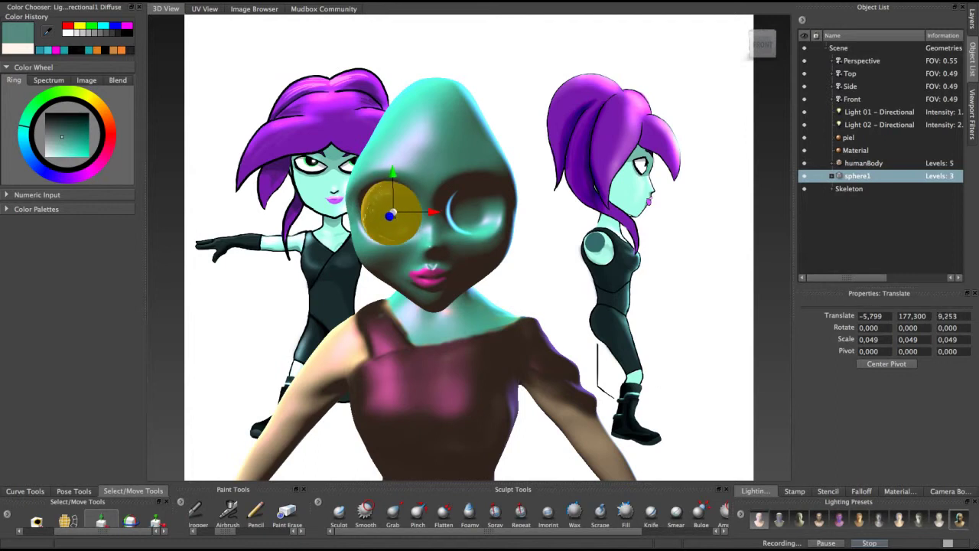
pyautogui.moveTo(437, 212); pyautogui.dragTo(436, 212)
pyautogui.moveTo(391, 174); pyautogui.dragTo(391, 167)
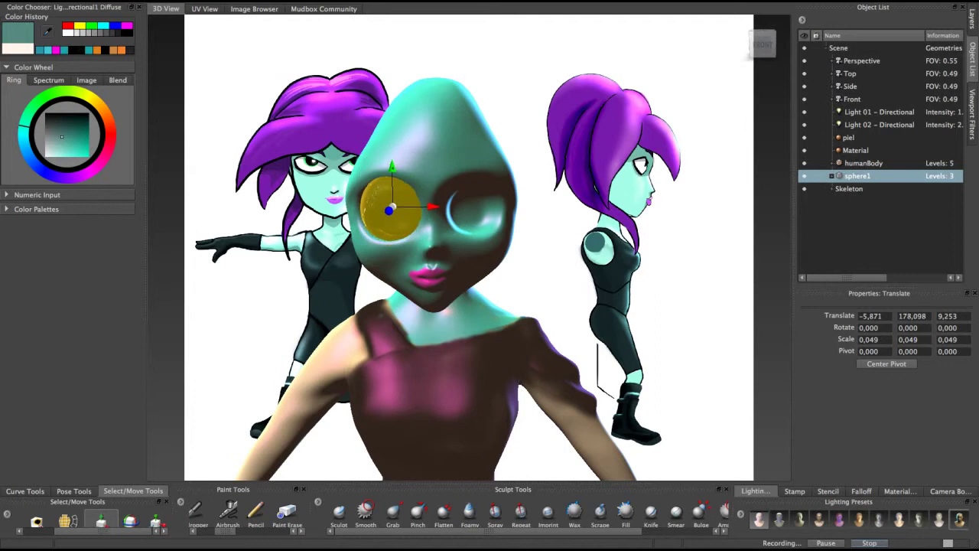
pyautogui.keyDown('alt'); pyautogui.moveTo(511, 299); pyautogui.dragTo(581, 258); pyautogui.keyUp('alt')
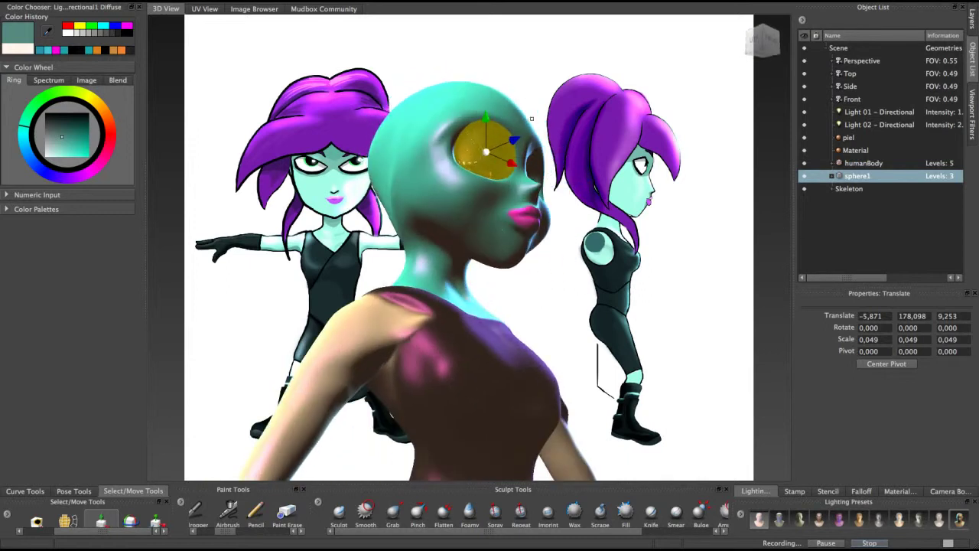
pyautogui.moveTo(515, 140); pyautogui.dragTo(501, 146)
pyautogui.keyDown('alt'); pyautogui.moveTo(495, 179); pyautogui.dragTo(423, 175); pyautogui.keyUp('alt')
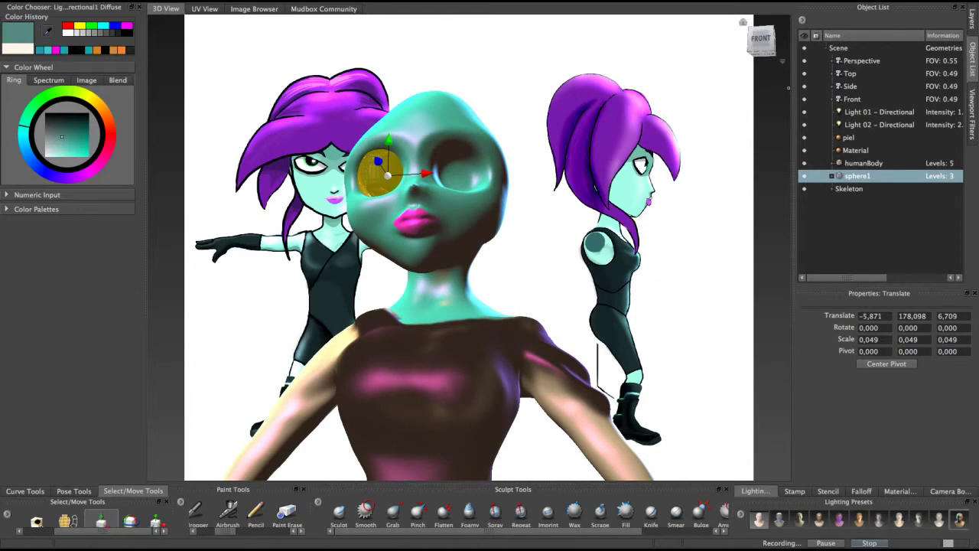
# Duplicate sphere1 and move the copy into the character's left eye socket
pyautogui.rightClick(822, 176)
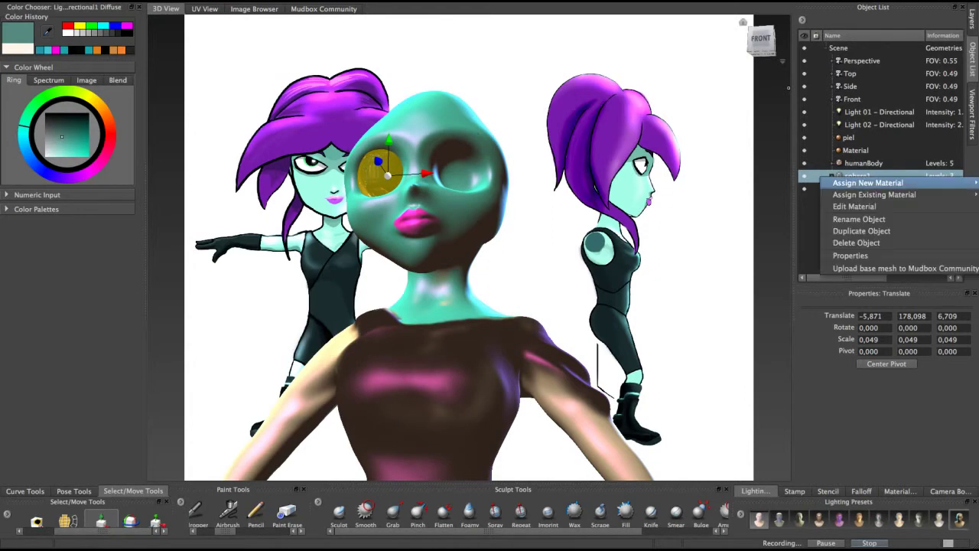
pyautogui.click(861, 230)
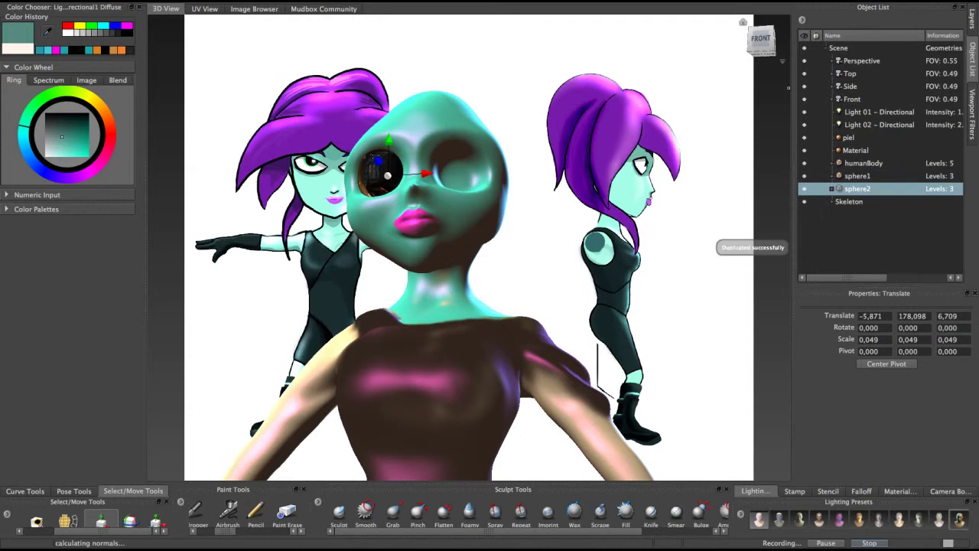
pyautogui.moveTo(388, 175); pyautogui.dragTo(456, 170)
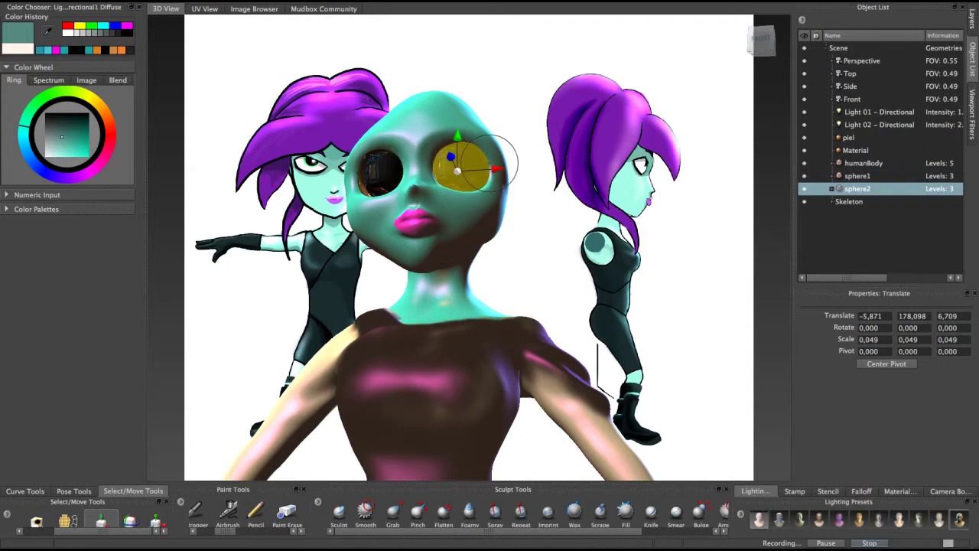
pyautogui.keyDown('alt'); pyautogui.moveTo(496, 167); pyautogui.dragTo(515, 179); pyautogui.keyUp('alt')
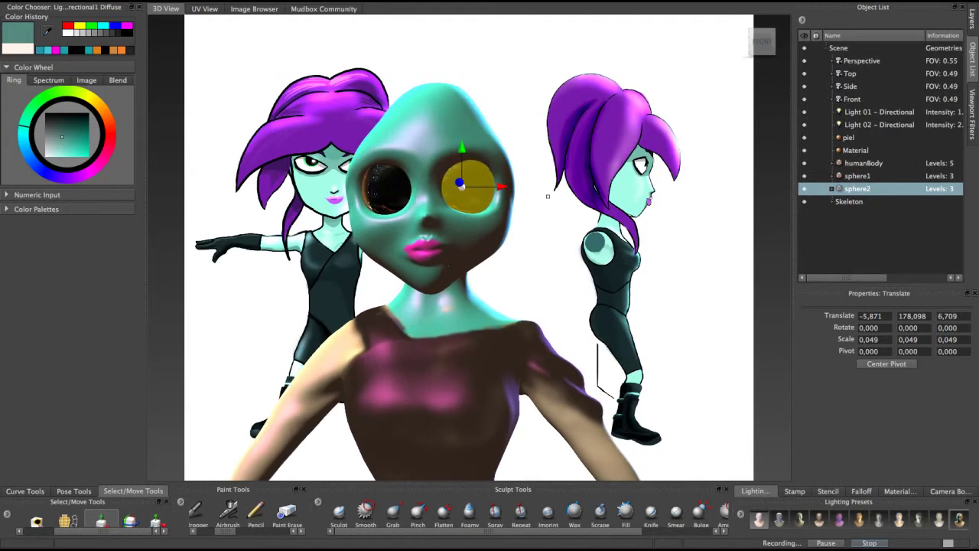
# Deselect the copied eyeball by selecting the scene, and activate the Sculpt brush at size 4.41 and strength 0.50
pyautogui.click(839, 48)
pyautogui.moveTo(484, 271)
pyautogui.keyDown('alt'); pyautogui.mouseDown()
pyautogui.moveTo(463, 290)
pyautogui.moveTo(561, 238)
pyautogui.moveTo(388, 255)
pyautogui.moveTo(523, 245)
pyautogui.moveTo(474, 257)
pyautogui.moveTo(509, 254)
pyautogui.moveTo(484, 265)
pyautogui.mouseUp(); pyautogui.keyUp('alt')
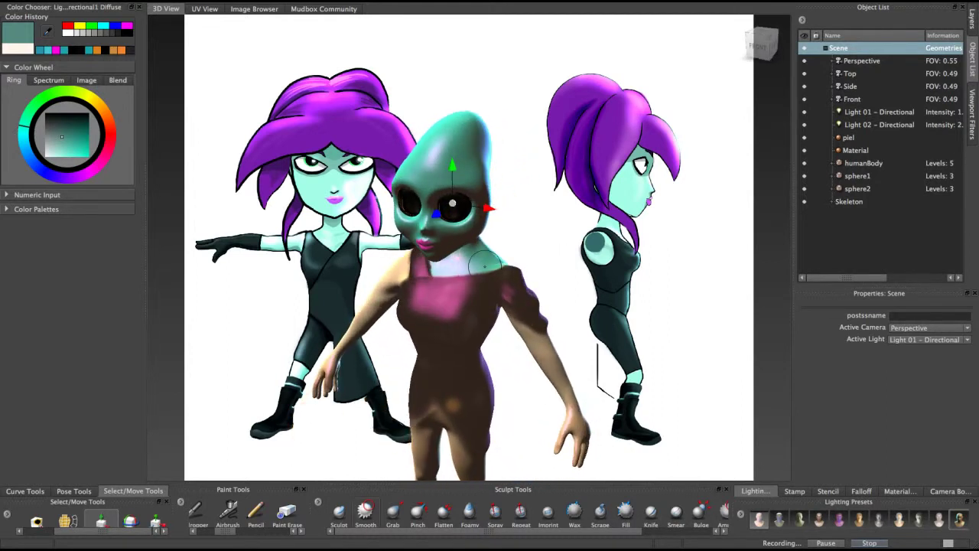
pyautogui.click(339, 512)
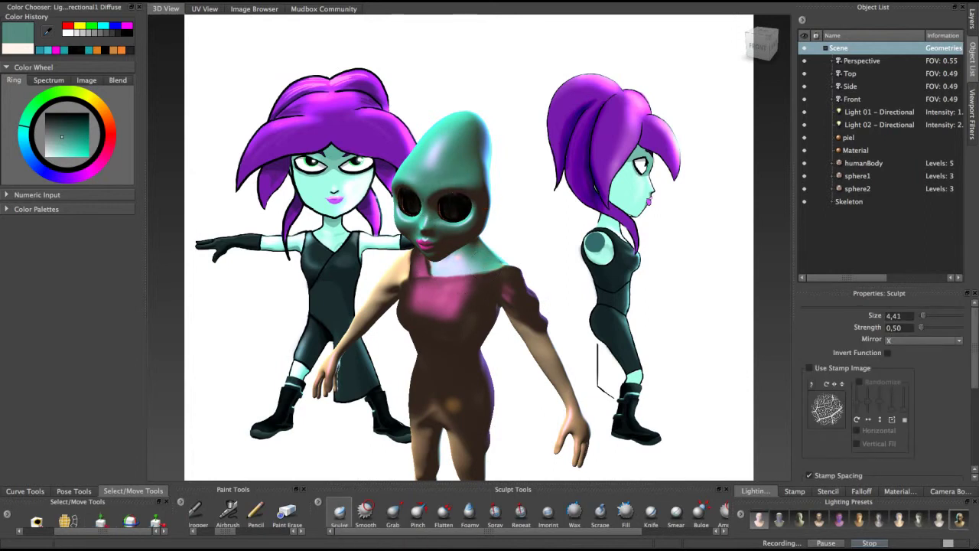
# Smooth the head's surface around the eye sockets and cheeks with the Smooth brush at size 4.41 and strength 100, mirrored in X
pyautogui.keyDown('alt'); pyautogui.moveTo(477, 191); pyautogui.dragTo(430, 173); pyautogui.keyUp('alt')
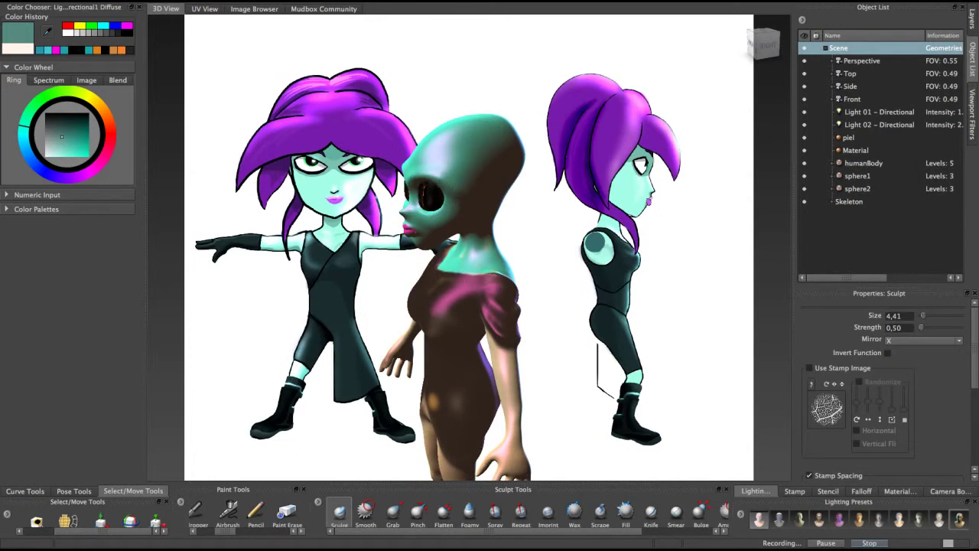
pyautogui.moveTo(442, 187)
pyautogui.keyDown('alt'); pyautogui.mouseDown()
pyautogui.moveTo(405, 192)
pyautogui.moveTo(426, 209)
pyautogui.moveTo(454, 184)
pyautogui.mouseUp(); pyautogui.keyUp('alt')
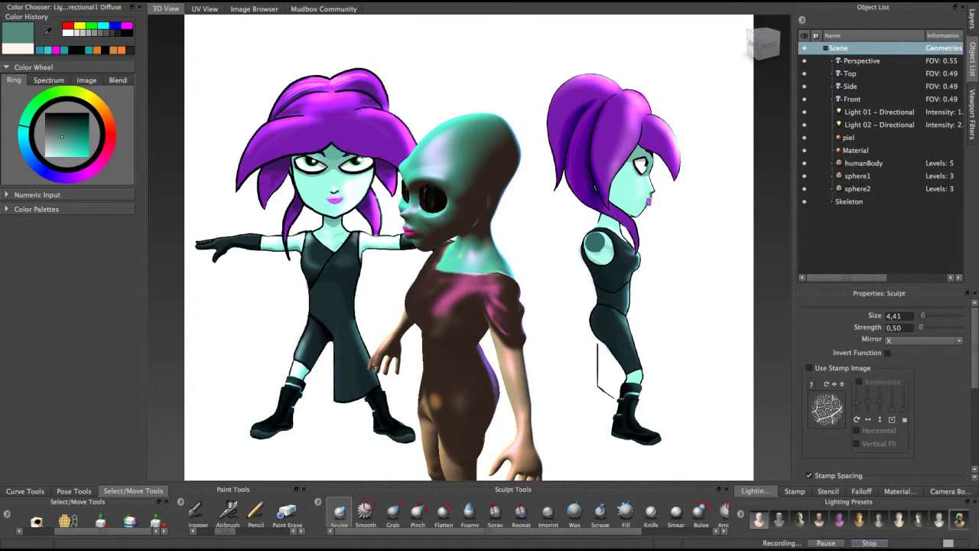
pyautogui.keyDown('alt'); pyautogui.moveTo(441, 196); pyautogui.dragTo(355, 479); pyautogui.keyUp('alt')
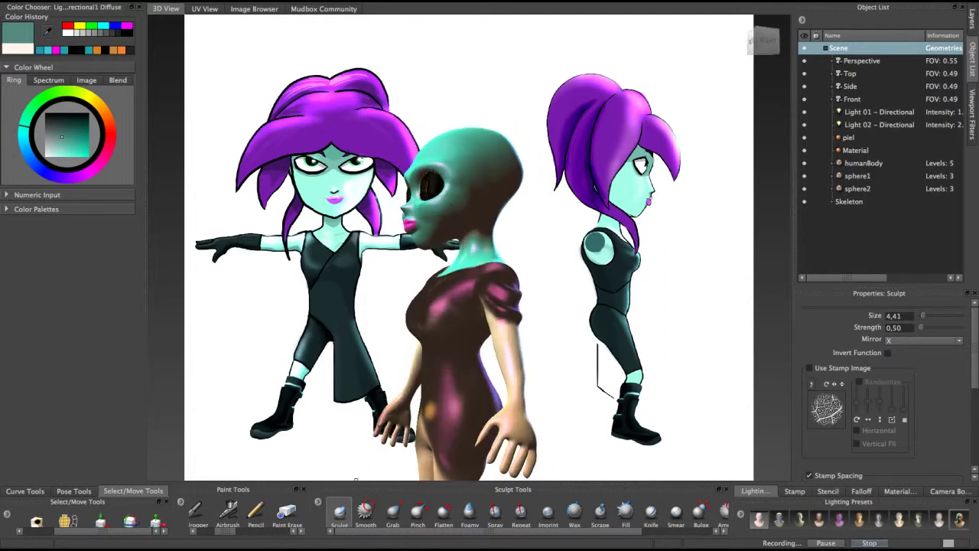
pyautogui.click(366, 511)
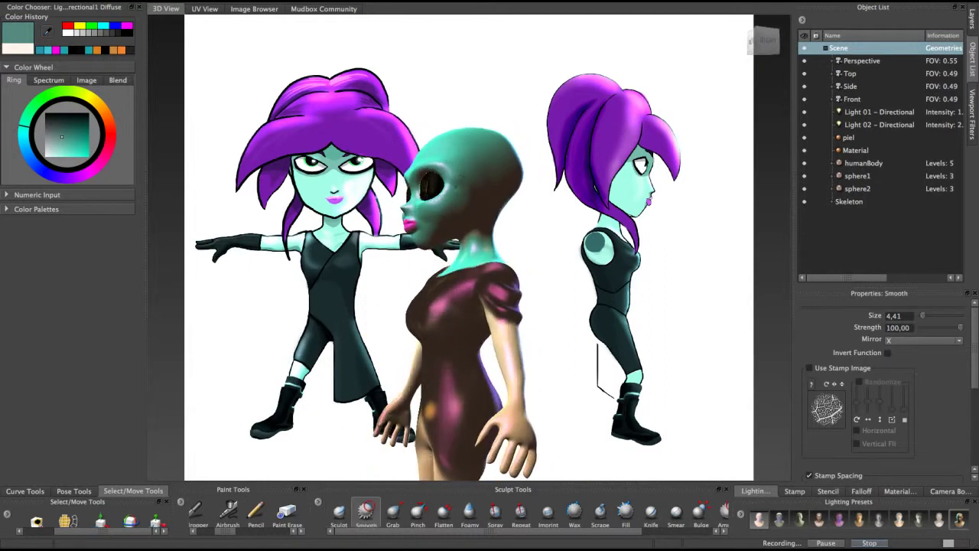
pyautogui.keyDown('alt'); pyautogui.moveTo(428, 208); pyautogui.dragTo(452, 196); pyautogui.keyUp('alt')
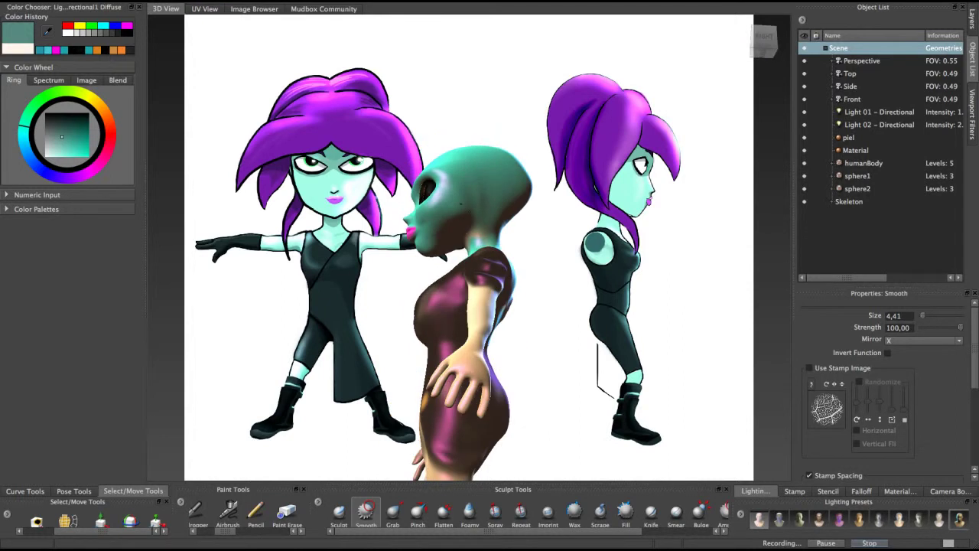
pyautogui.keyDown('alt'); pyautogui.moveTo(428, 208); pyautogui.dragTo(490, 226); pyautogui.keyUp('alt')
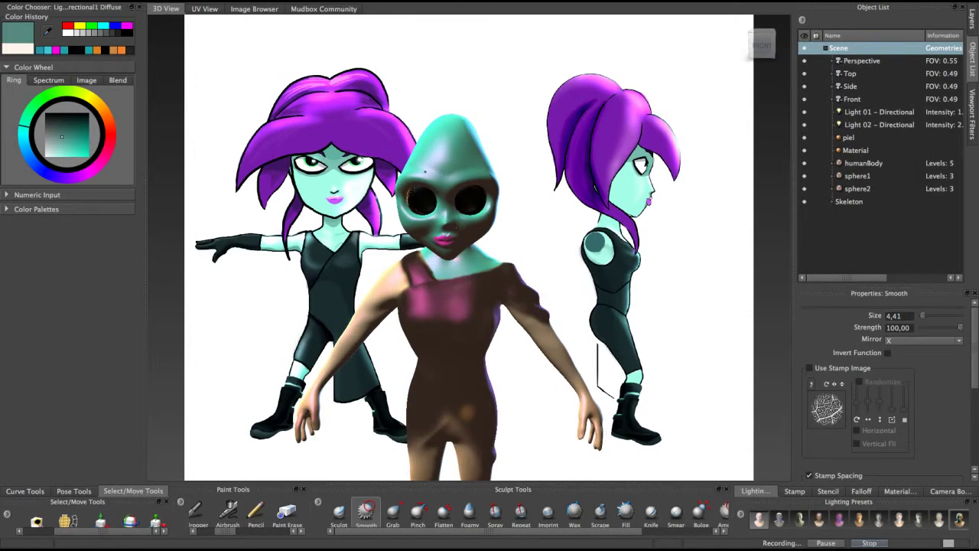
pyautogui.keyDown('alt'); pyautogui.moveTo(429, 218); pyautogui.dragTo(442, 188); pyautogui.keyUp('alt')
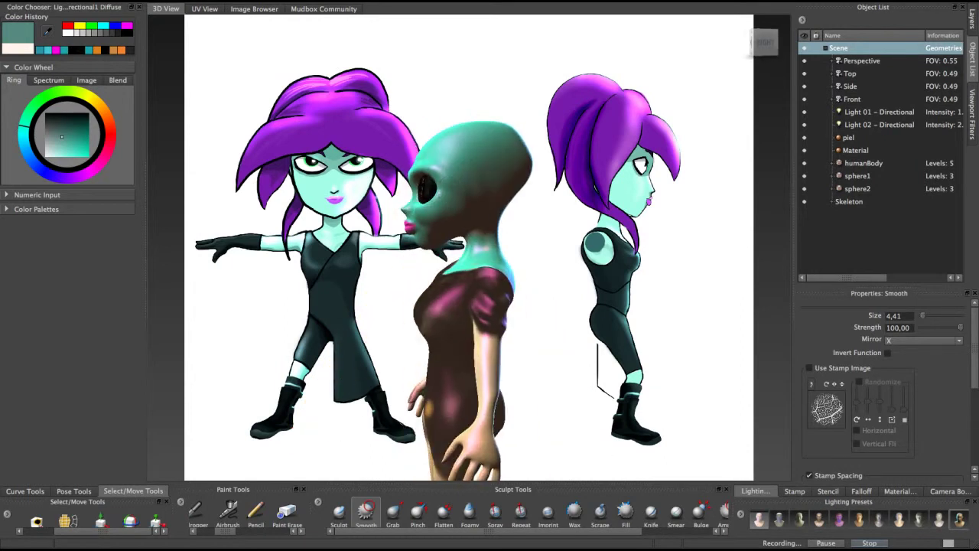
pyautogui.keyDown('alt'); pyautogui.moveTo(444, 191); pyautogui.dragTo(518, 225); pyautogui.keyUp('alt')
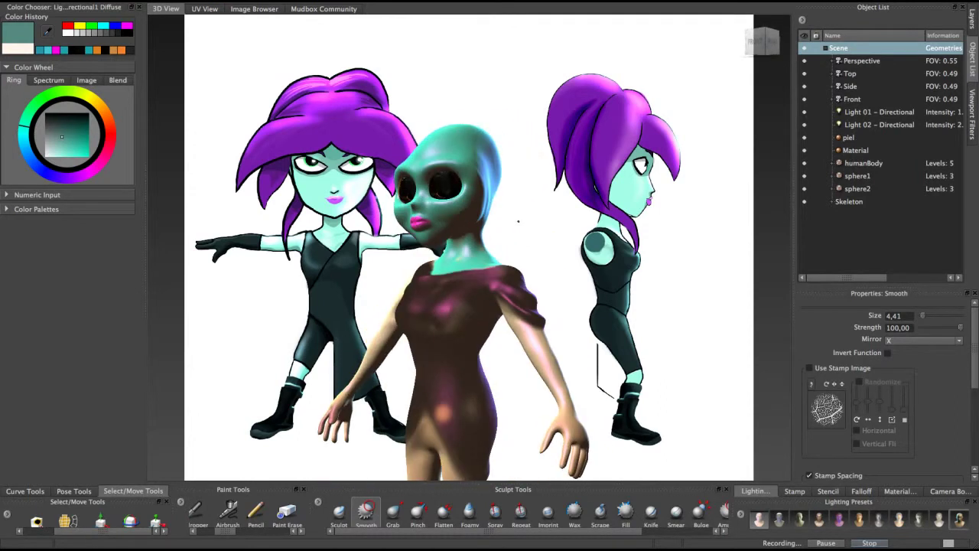
# Sample the teal skin colour and airbrush it over the head and neck at size 8.88 and strength 62.30, mirrored in X
pyautogui.click(228, 511)
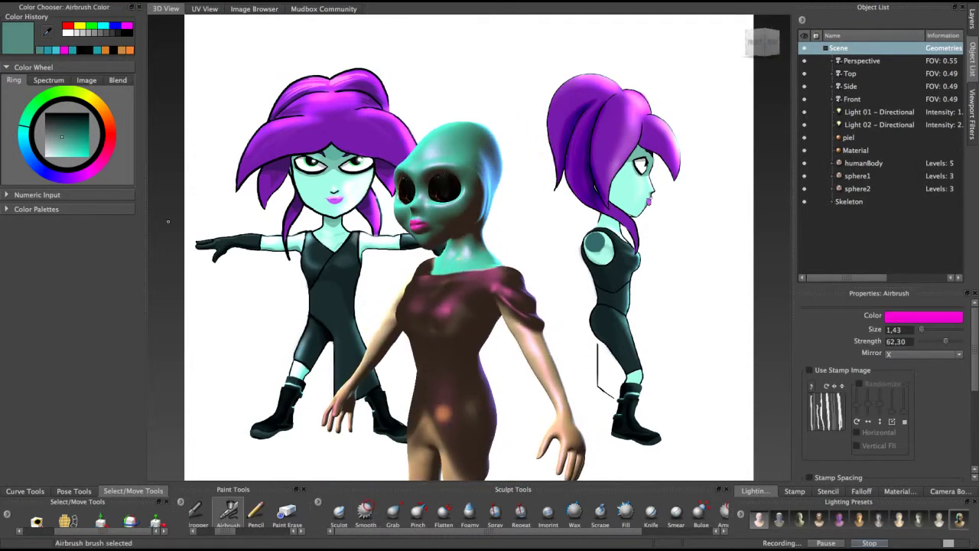
pyautogui.click(47, 32)
pyautogui.click(454, 149)
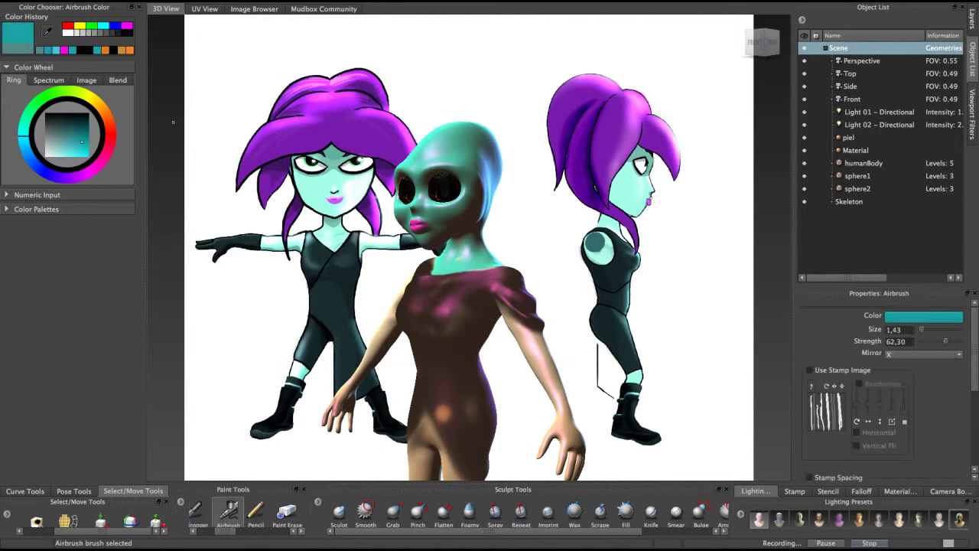
pyautogui.click(230, 511)
pyautogui.moveTo(492, 238)
pyautogui.keyDown('alt'); pyautogui.mouseDown()
pyautogui.moveTo(650, 215)
pyautogui.moveTo(479, 217)
pyautogui.moveTo(485, 248)
pyautogui.mouseUp(); pyautogui.keyUp('alt')
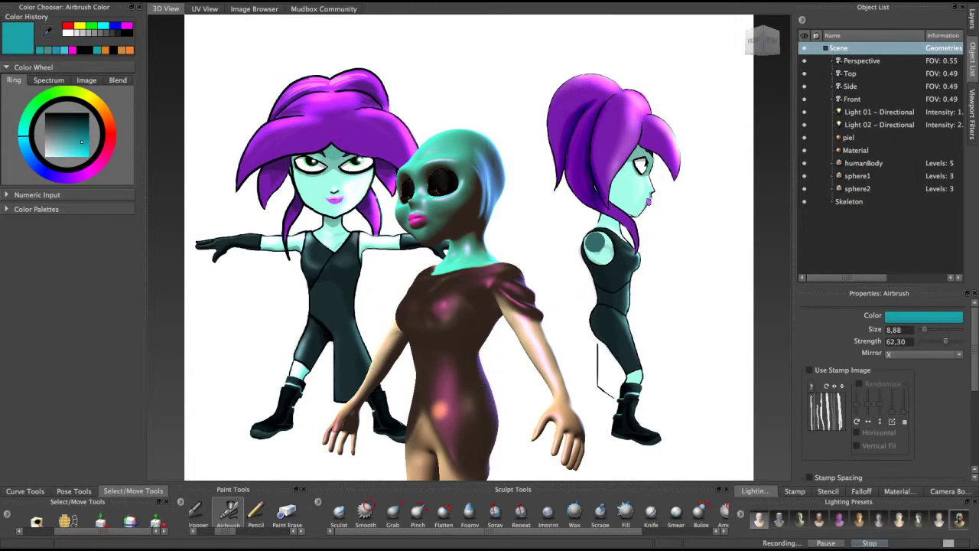
pyautogui.keyDown('alt'); pyautogui.moveTo(486, 231); pyautogui.dragTo(494, 256); pyautogui.keyUp('alt')
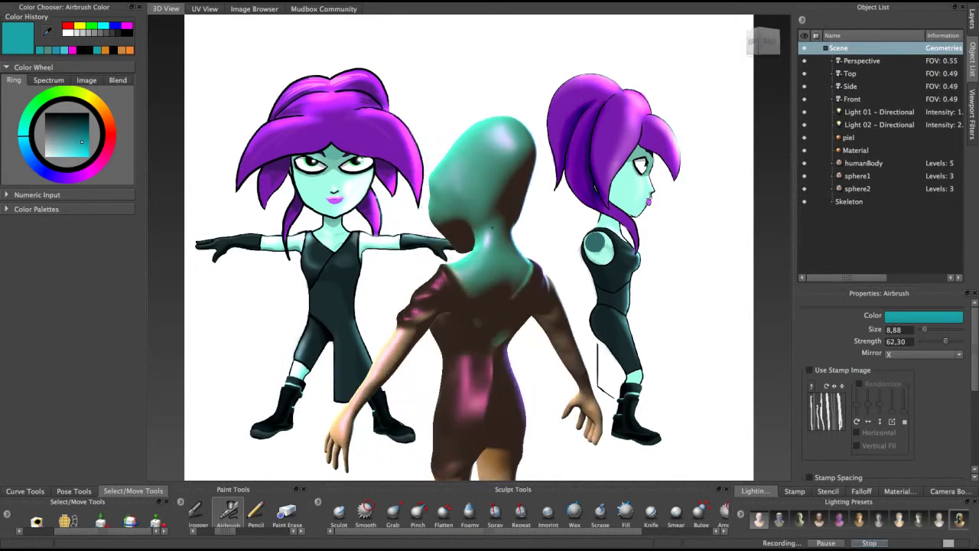
pyautogui.keyDown('alt'); pyautogui.moveTo(492, 205); pyautogui.dragTo(411, 212); pyautogui.keyUp('alt')
pyautogui.keyDown('alt'); pyautogui.moveTo(482, 200); pyautogui.dragTo(371, 237); pyautogui.keyUp('alt')
pyautogui.moveTo(488, 234)
pyautogui.keyDown('alt'); pyautogui.mouseDown()
pyautogui.moveTo(427, 229)
pyautogui.moveTo(471, 224)
pyautogui.mouseUp(); pyautogui.keyUp('alt')
pyautogui.keyDown('alt'); pyautogui.moveTo(346, 240); pyautogui.dragTo(315, 242); pyautogui.keyUp('alt')
pyautogui.moveTo(437, 243)
pyautogui.keyDown('alt'); pyautogui.mouseDown()
pyautogui.moveTo(479, 243)
pyautogui.moveTo(455, 244)
pyautogui.mouseUp(); pyautogui.keyUp('alt')
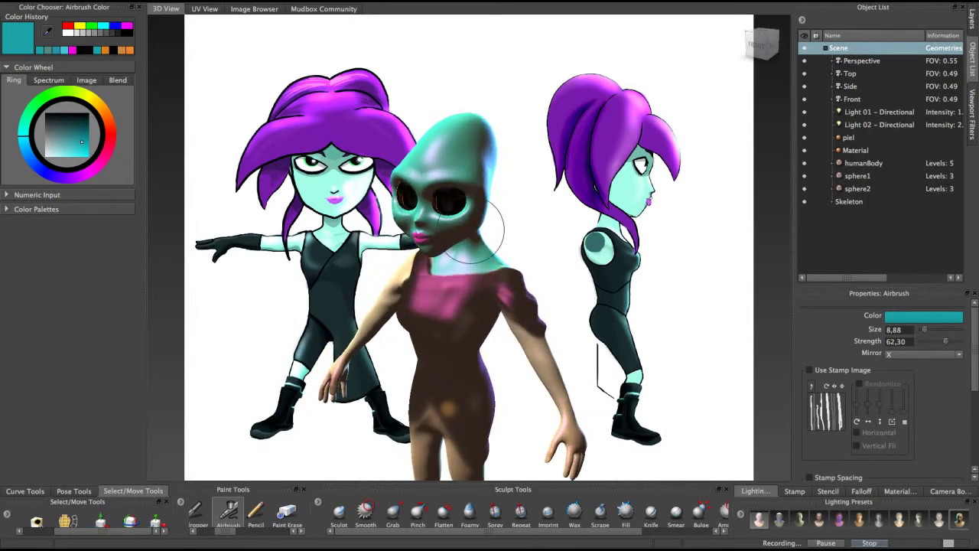
# Raise the reflection strength of the piel material to 0.05, keeping Opacity Affects on Diffuse Only (glass)
pyautogui.click(849, 138)
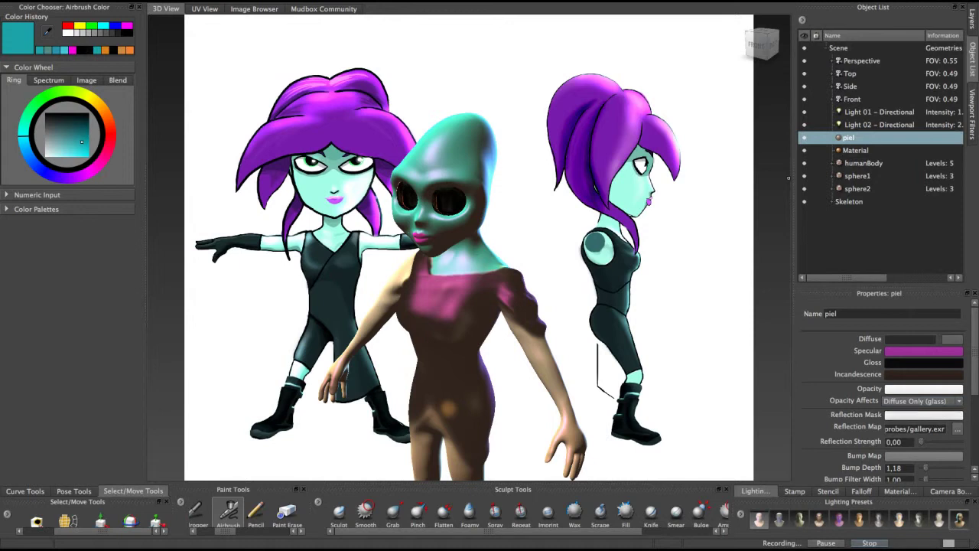
pyautogui.scroll(-3, 880, 390)
pyautogui.click(922, 350)
pyautogui.click(916, 368)
pyautogui.click(922, 350)
pyautogui.click(914, 358)
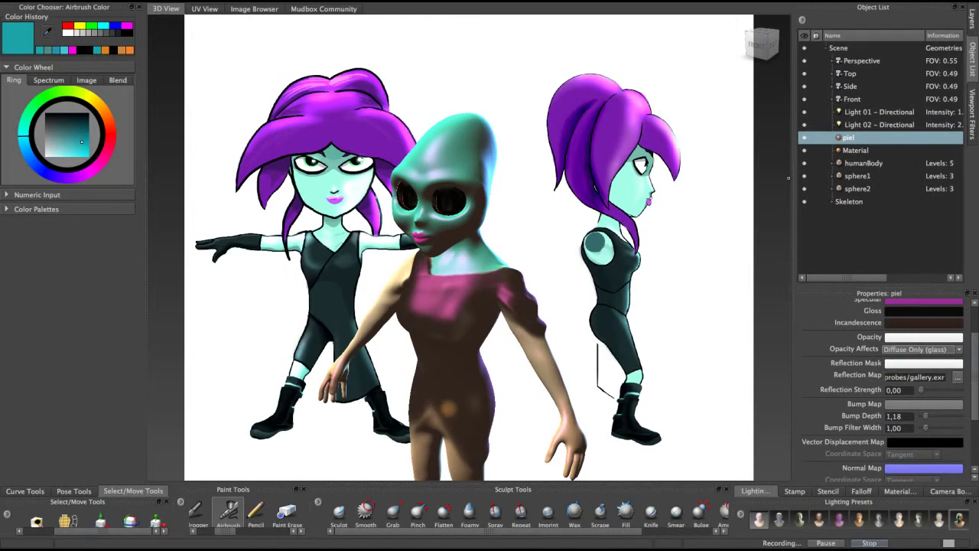
pyautogui.moveTo(921, 390)
pyautogui.mouseDown()
pyautogui.moveTo(935, 390)
pyautogui.moveTo(920, 390)
pyautogui.mouseUp()
pyautogui.moveTo(920, 389); pyautogui.dragTo(922, 390)
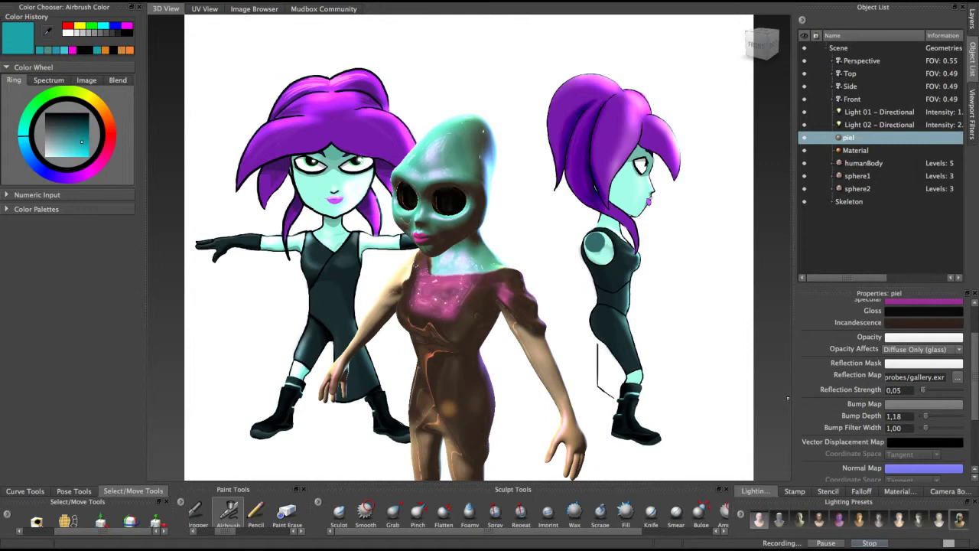
# Smooth uneven areas of the forehead and face with the Smooth brush, working from side and front views
pyautogui.keyDown('alt'); pyautogui.moveTo(430, 324); pyautogui.dragTo(494, 187); pyautogui.keyUp('alt')
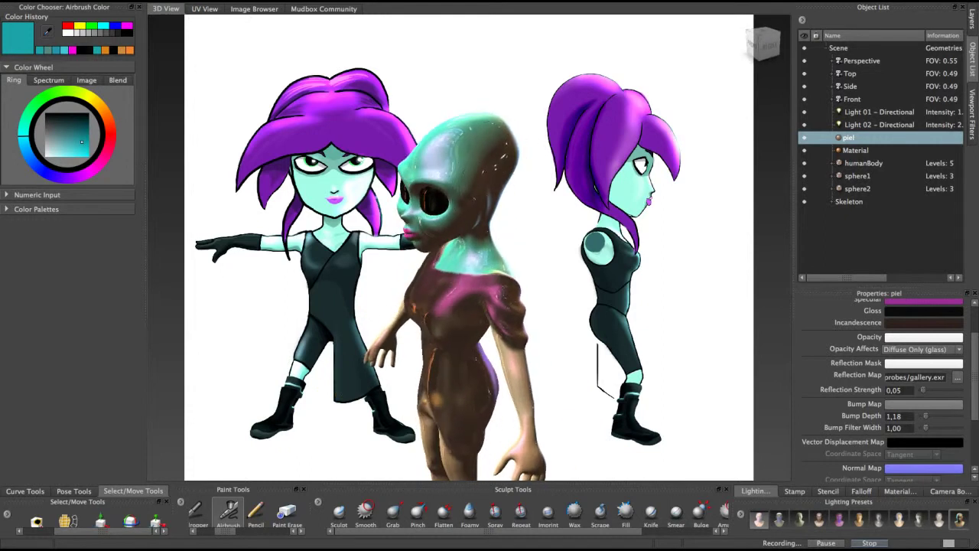
pyautogui.press('2')
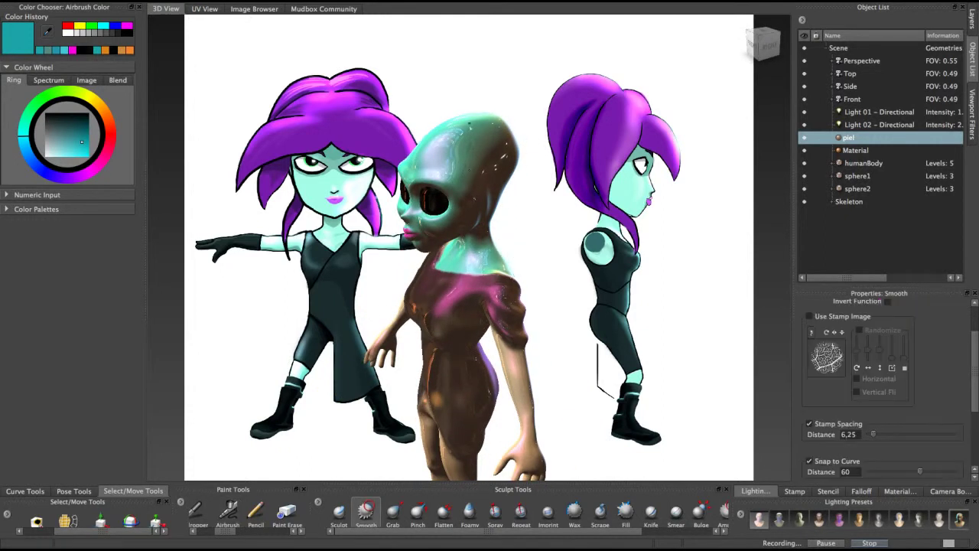
pyautogui.keyDown('alt'); pyautogui.moveTo(512, 185); pyautogui.dragTo(445, 179); pyautogui.keyUp('alt')
pyautogui.keyDown('alt'); pyautogui.moveTo(523, 203); pyautogui.dragTo(569, 225); pyautogui.keyUp('alt')
pyautogui.moveTo(459, 193)
pyautogui.keyDown('alt'); pyautogui.mouseDown()
pyautogui.moveTo(501, 168)
pyautogui.moveTo(441, 164)
pyautogui.mouseUp(); pyautogui.keyUp('alt')
pyautogui.keyDown('alt'); pyautogui.moveTo(428, 208); pyautogui.dragTo(451, 195); pyautogui.keyUp('alt')
pyautogui.keyDown('alt'); pyautogui.moveTo(475, 147); pyautogui.dragTo(450, 156); pyautogui.keyUp('alt')
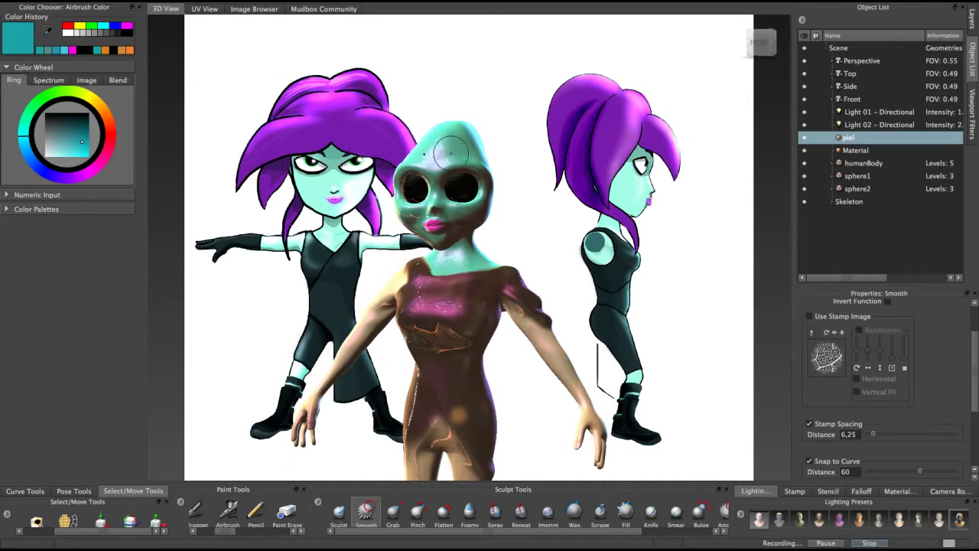
pyautogui.moveTo(496, 184)
pyautogui.keyDown('alt'); pyautogui.mouseDown()
pyautogui.moveTo(478, 212)
pyautogui.moveTo(343, 215)
pyautogui.moveTo(468, 234)
pyautogui.moveTo(449, 268)
pyautogui.mouseUp(); pyautogui.keyUp('alt')
# Reshape both eye sockets into narrower, slanted openings with the Grab brush at size 9.78 and strength 100, mirrored in X
pyautogui.press('3')
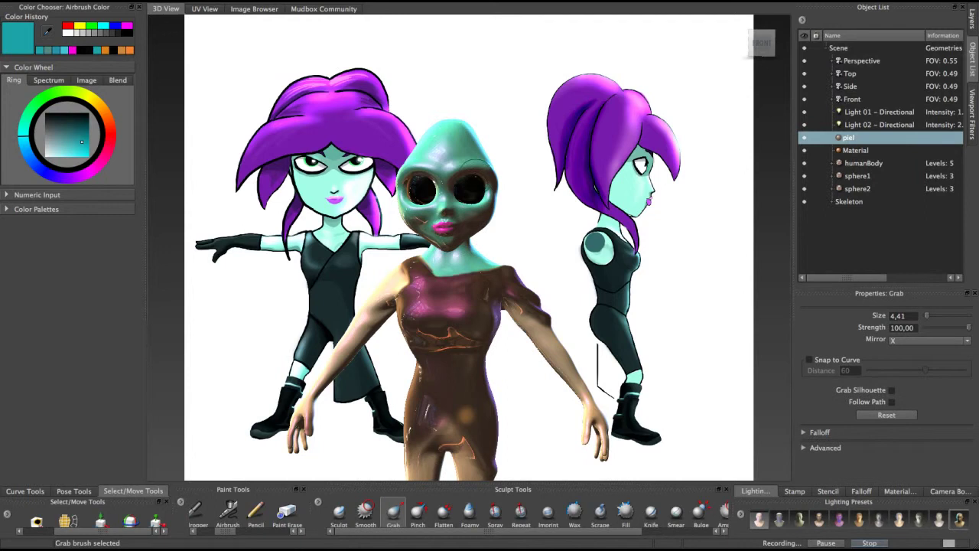
pyautogui.press('b')
pyautogui.moveTo(482, 165); pyautogui.dragTo(503, 165)
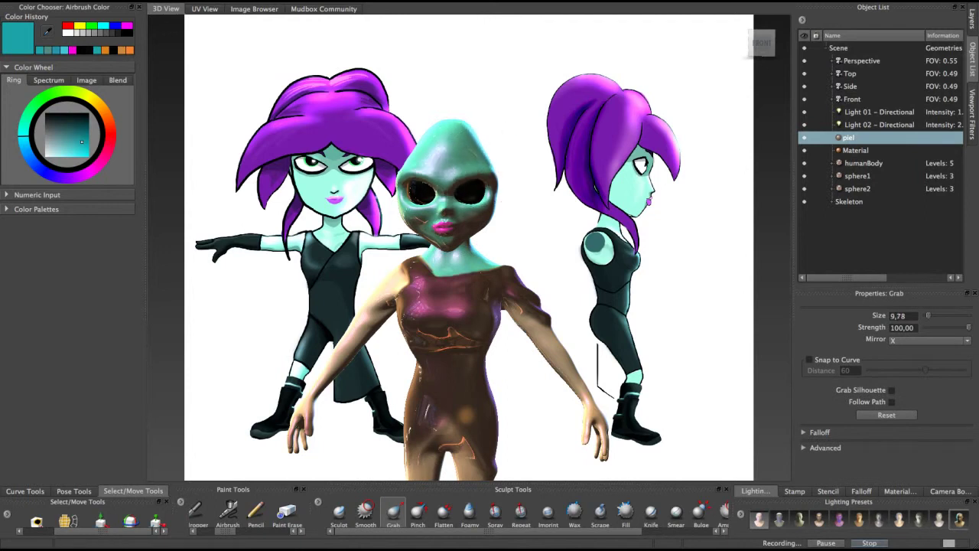
pyautogui.moveTo(475, 230)
pyautogui.keyDown('alt'); pyautogui.mouseDown()
pyautogui.moveTo(383, 233)
pyautogui.moveTo(458, 237)
pyautogui.moveTo(455, 200)
pyautogui.mouseUp(); pyautogui.keyUp('alt')
pyautogui.keyDown('alt'); pyautogui.moveTo(456, 205); pyautogui.dragTo(476, 199); pyautogui.keyUp('alt')
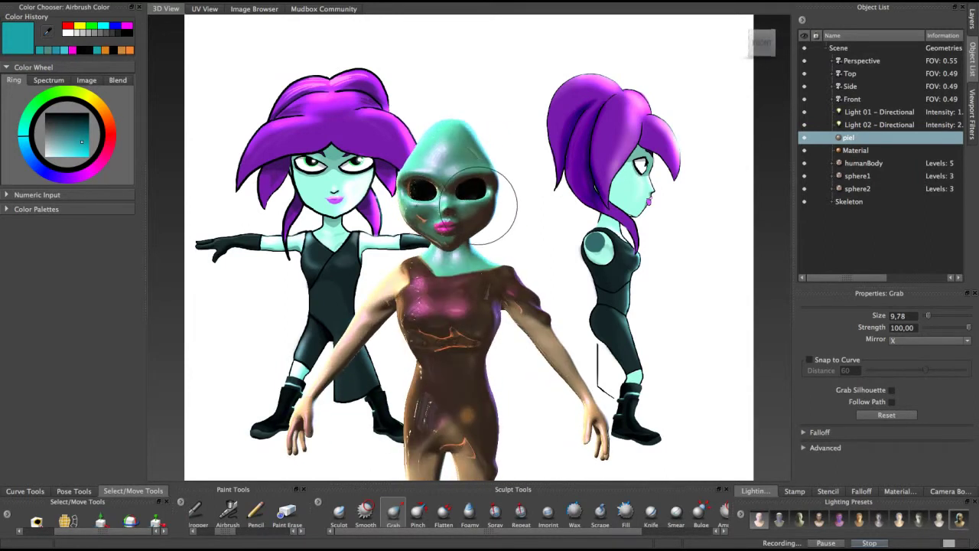
pyautogui.moveTo(484, 225)
pyautogui.keyDown('alt'); pyautogui.mouseDown()
pyautogui.moveTo(322, 232)
pyautogui.moveTo(445, 220)
pyautogui.moveTo(419, 223)
pyautogui.mouseUp(); pyautogui.keyUp('alt')
# Sculpt the cheeks and jaw at size 6.71 and strength 0.50, and smooth them with the Smooth brush at strength 100
pyautogui.click(338, 511)
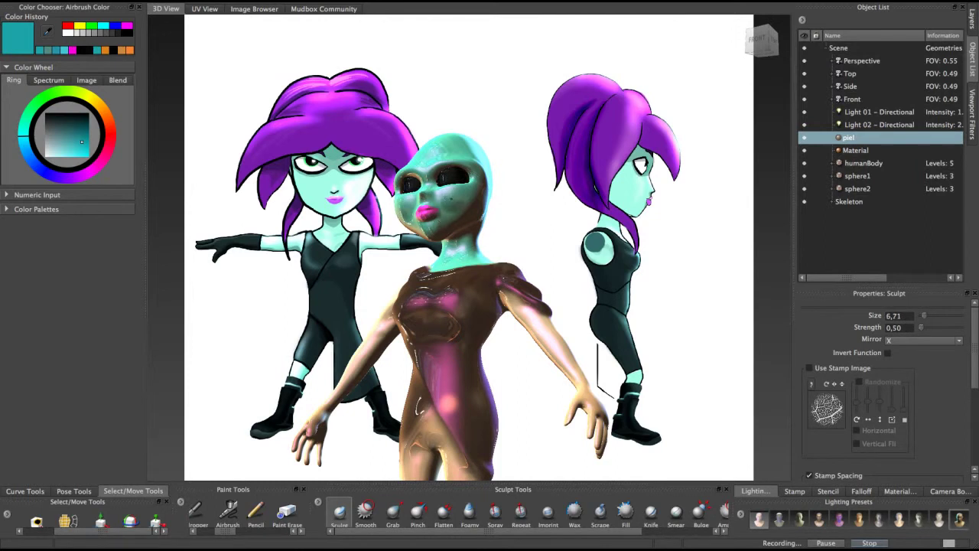
pyautogui.keyDown('alt'); pyautogui.moveTo(419, 405); pyautogui.dragTo(363, 247); pyautogui.keyUp('alt')
pyautogui.keyDown('alt'); pyautogui.moveTo(442, 234); pyautogui.dragTo(419, 244); pyautogui.keyUp('alt')
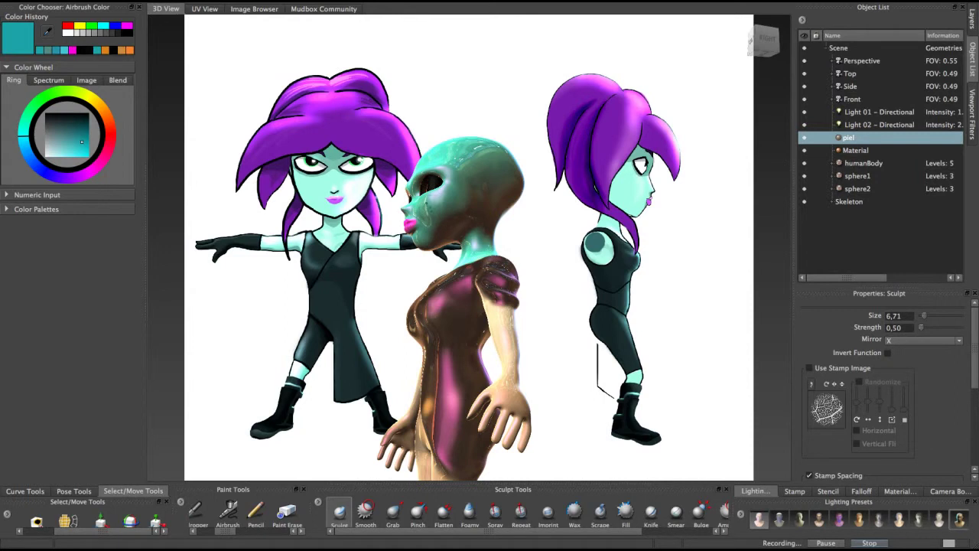
pyautogui.keyDown('alt'); pyautogui.moveTo(459, 245); pyautogui.dragTo(363, 246); pyautogui.keyUp('alt')
pyautogui.keyDown('alt'); pyautogui.moveTo(496, 405); pyautogui.dragTo(467, 397); pyautogui.keyUp('alt')
pyautogui.click(366, 511)
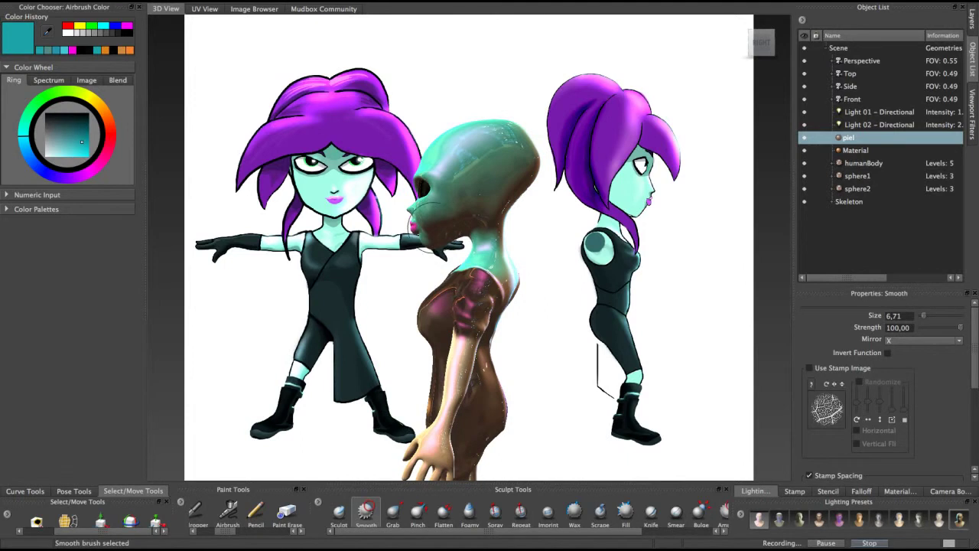
pyautogui.moveTo(425, 193)
pyautogui.keyDown('alt'); pyautogui.mouseDown()
pyautogui.moveTo(521, 164)
pyautogui.moveTo(447, 174)
pyautogui.moveTo(420, 204)
pyautogui.moveTo(428, 207)
pyautogui.mouseUp(); pyautogui.keyUp('alt')
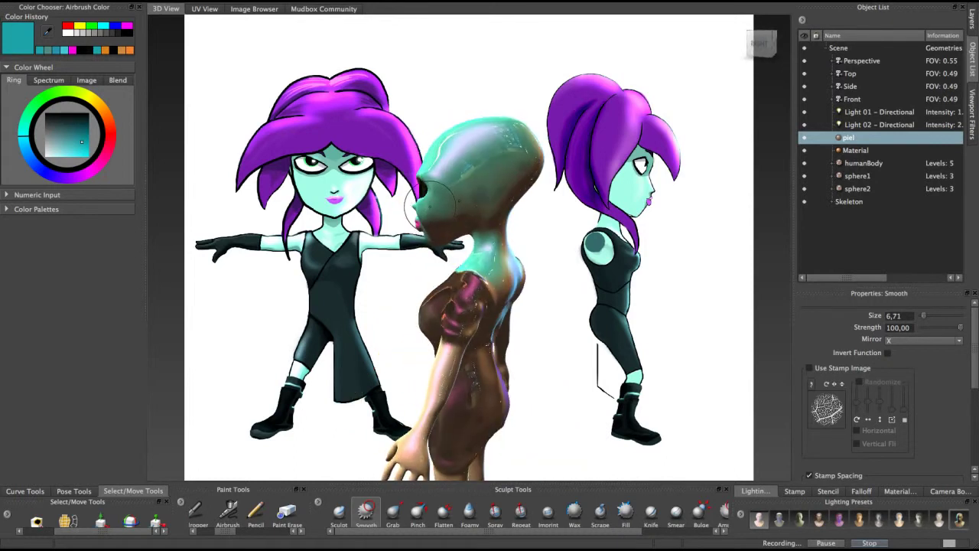
# Set the reflection strength of the piel material to 0.02
pyautogui.click(849, 138)
pyautogui.click(902, 442)
pyautogui.press('BackSpace')
pyautogui.write('2')
pyautogui.press('Tab')
pyautogui.keyDown('alt'); pyautogui.moveTo(520, 264); pyautogui.dragTo(501, 273); pyautogui.keyUp('alt')
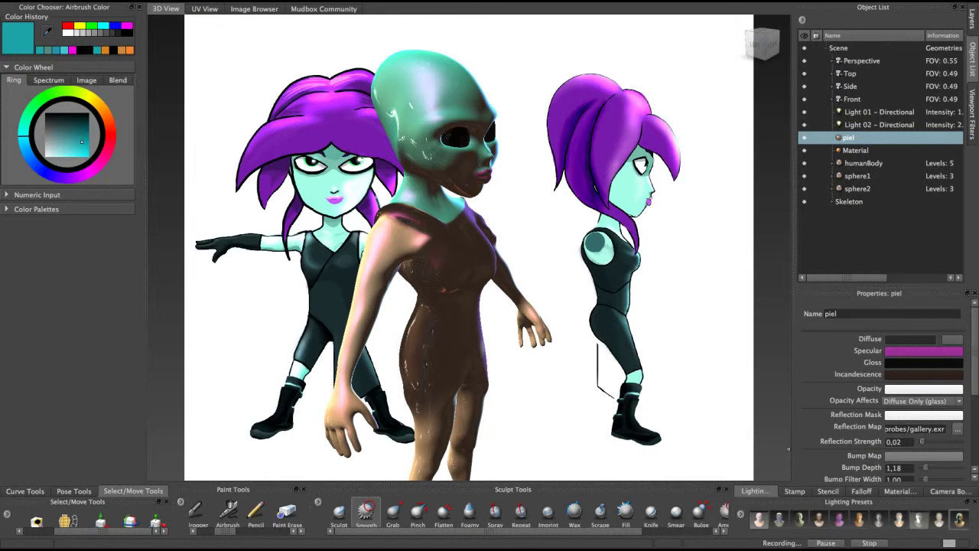
# Compare the Overcast, Morning2 and Late Afternoon lighting presets on the character, and apply the preset that uses the sunnyPatio.exr reflection map
pyautogui.click(939, 520)
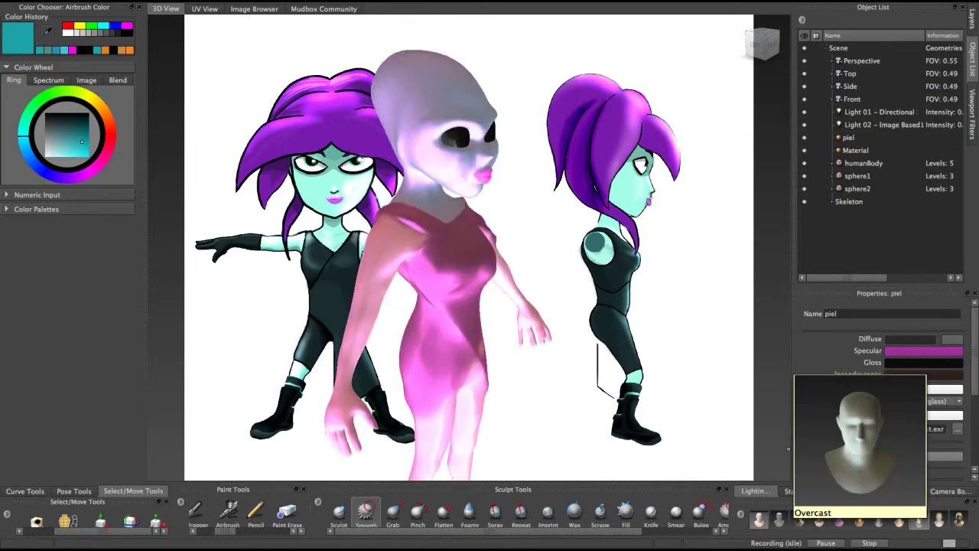
pyautogui.click(900, 522)
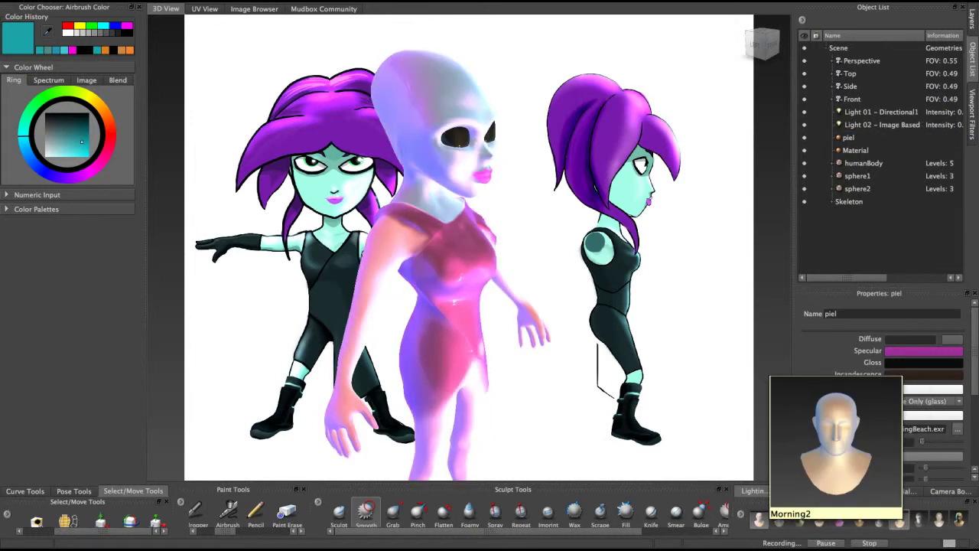
pyautogui.click(879, 520)
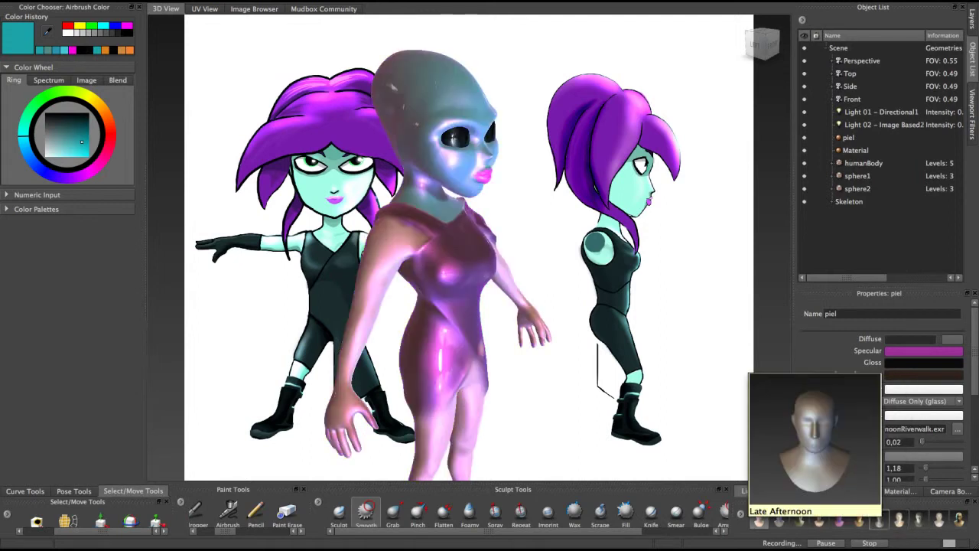
pyautogui.click(959, 520)
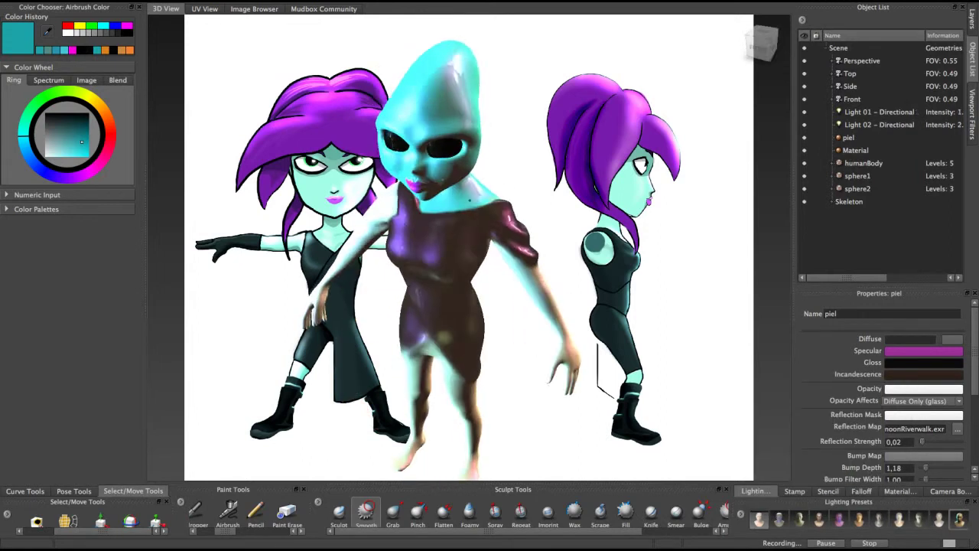
pyautogui.keyDown('alt'); pyautogui.moveTo(400, 195); pyautogui.dragTo(490, 200); pyautogui.keyUp('alt')
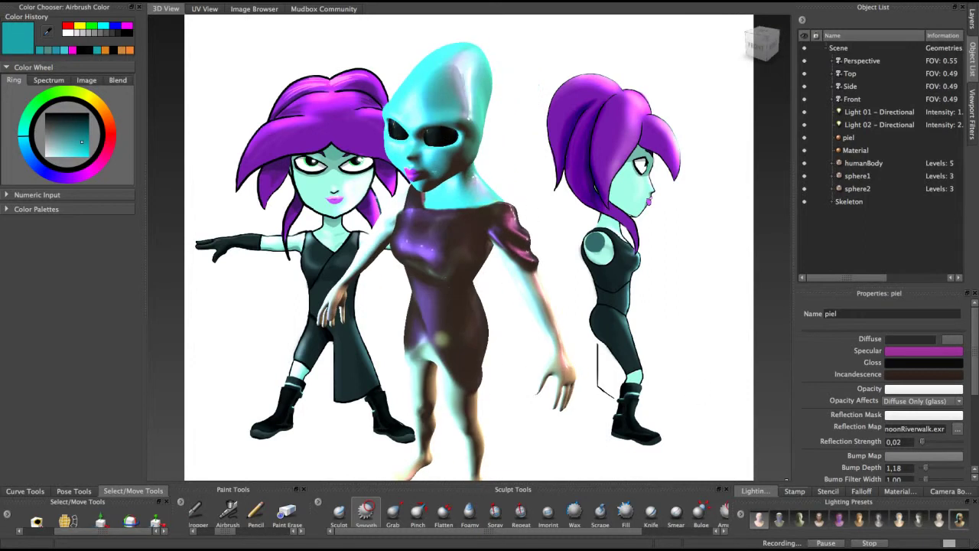
pyautogui.click(939, 520)
pyautogui.click(780, 521)
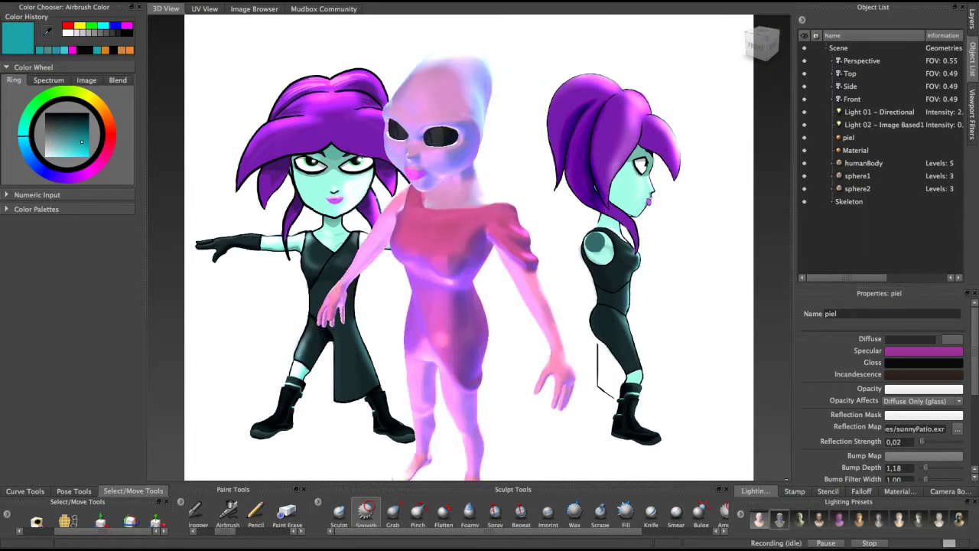
# Change the diffuse colour of Light 01 – Directional to a saturated magenta
pyautogui.click(879, 112)
pyautogui.click(879, 125)
pyautogui.click(879, 112)
pyautogui.click(929, 341)
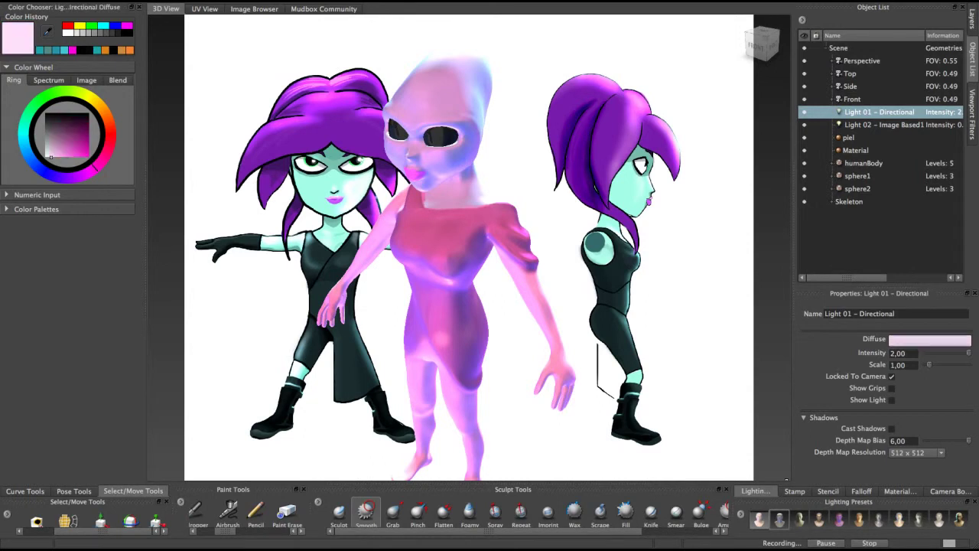
pyautogui.moveTo(65, 137)
pyautogui.mouseDown()
pyautogui.moveTo(46, 134)
pyautogui.moveTo(46, 112)
pyautogui.moveTo(88, 157)
pyautogui.mouseUp()
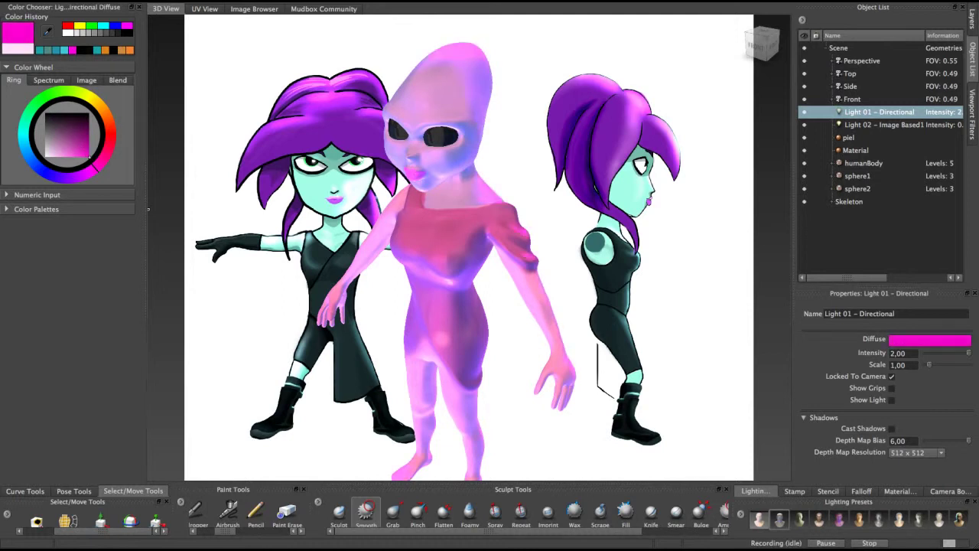
# Set Light 01 – Directional to intensity 2.00, depth map bias 0.77 and depth map resolution 4096 x 4096
pyautogui.keyDown('alt'); pyautogui.moveTo(503, 255); pyautogui.dragTo(548, 216); pyautogui.keyUp('alt')
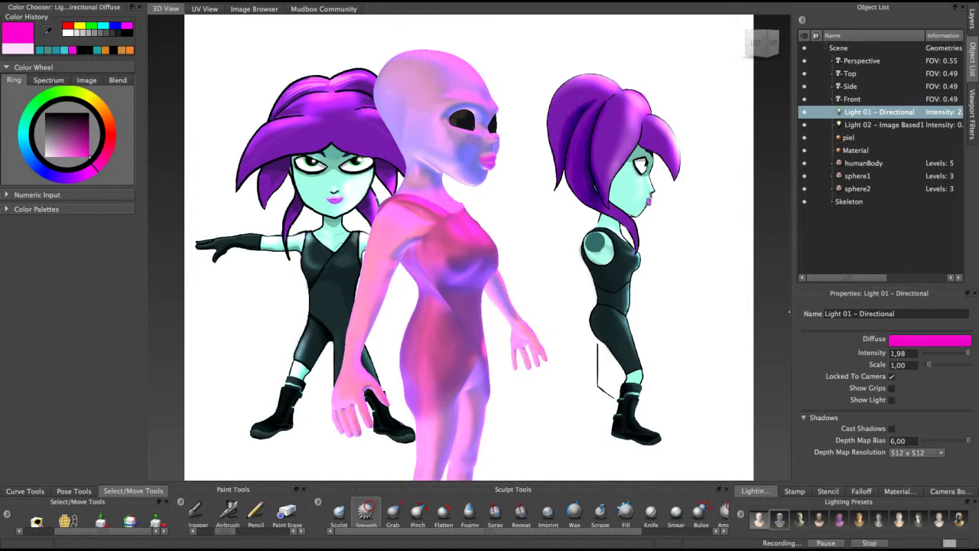
pyautogui.moveTo(964, 352)
pyautogui.mouseDown()
pyautogui.moveTo(926, 352)
pyautogui.moveTo(969, 352)
pyautogui.mouseUp()
pyautogui.moveTo(953, 440); pyautogui.dragTo(931, 440)
pyautogui.click(921, 453)
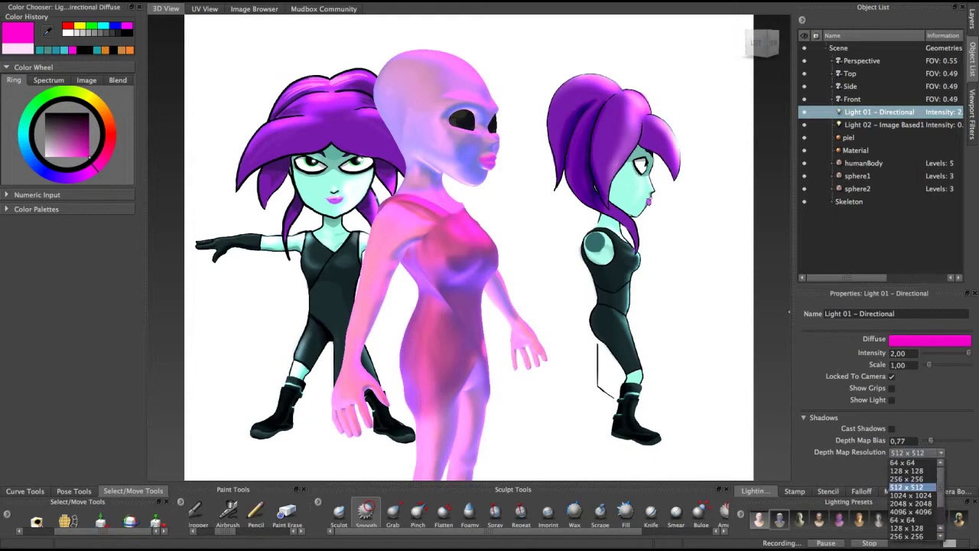
pyautogui.click(919, 512)
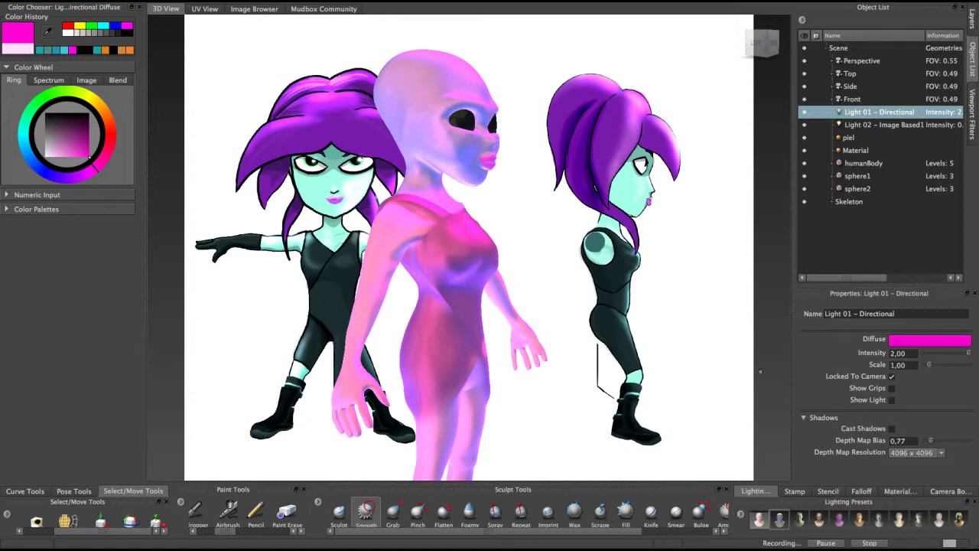
pyautogui.keyDown('alt'); pyautogui.moveTo(502, 286); pyautogui.dragTo(318, 290); pyautogui.keyUp('alt')
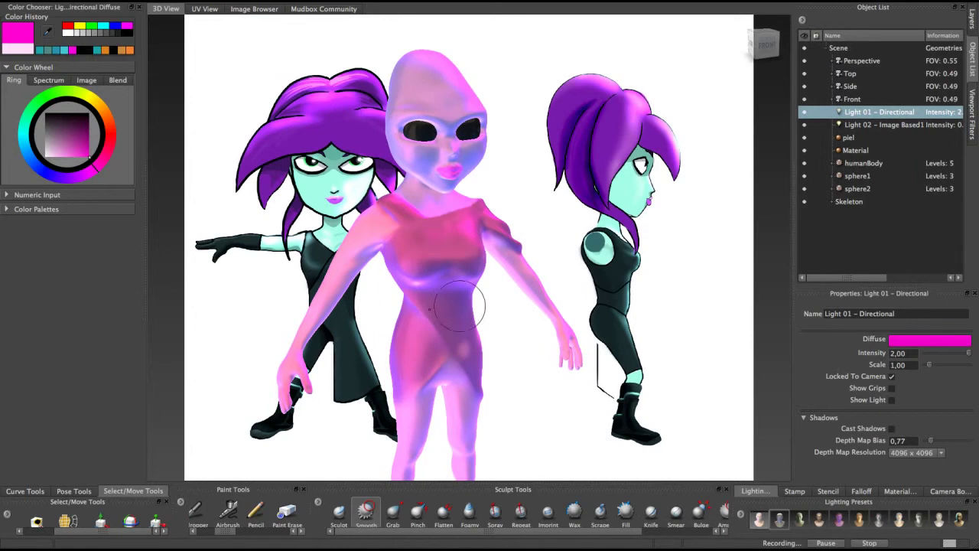
# Apply the lighting preset with two directional lights and change the diffuse colour of Light 01 – Directional1 to soft pink
pyautogui.moveTo(959, 519); pyautogui.dragTo(785, 443)
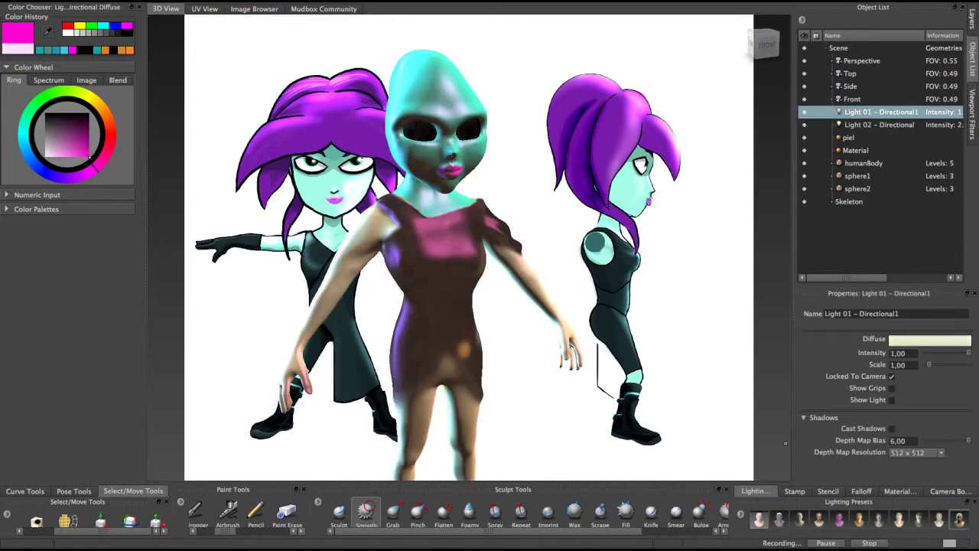
pyautogui.moveTo(64, 124)
pyautogui.mouseDown()
pyautogui.moveTo(60, 135)
pyautogui.moveTo(47, 117)
pyautogui.moveTo(53, 132)
pyautogui.mouseUp()
pyautogui.click(928, 341)
pyautogui.click(60, 118)
pyautogui.moveTo(59, 118)
pyautogui.mouseDown()
pyautogui.moveTo(78, 143)
pyautogui.moveTo(23, 137)
pyautogui.mouseUp()
pyautogui.click(67, 135)
pyautogui.click(24, 138)
pyautogui.moveTo(87, 95); pyautogui.dragTo(99, 103)
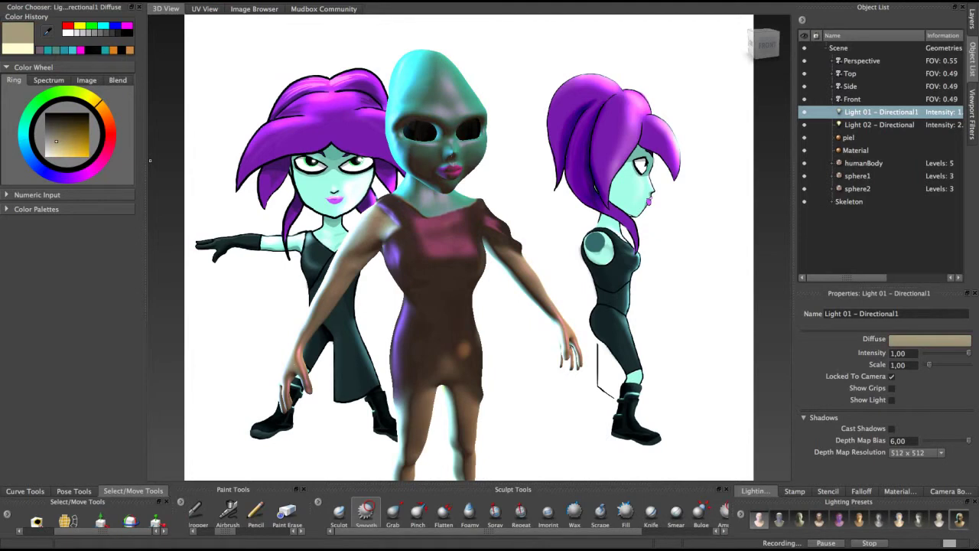
pyautogui.moveTo(99, 103)
pyautogui.mouseDown()
pyautogui.moveTo(108, 150)
pyautogui.moveTo(64, 130)
pyautogui.moveTo(54, 149)
pyautogui.mouseUp()
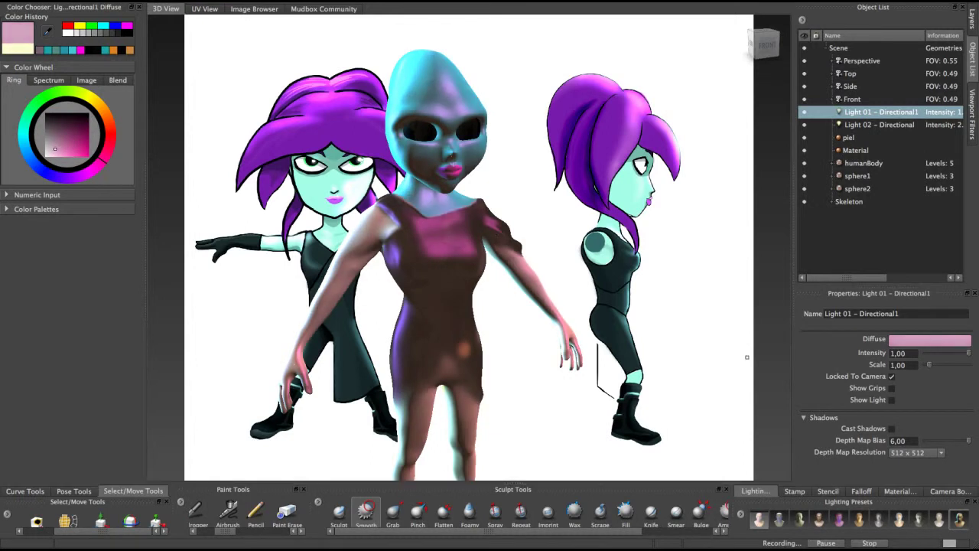
# Give Light 01 – Directional1 a scale of 10.00, a crimson diffuse colour and an intensity of 0.53
pyautogui.moveTo(929, 365); pyautogui.dragTo(969, 364)
pyautogui.keyDown('alt'); pyautogui.moveTo(480, 244); pyautogui.dragTo(681, 248); pyautogui.keyUp('alt')
pyautogui.keyDown('alt'); pyautogui.moveTo(754, 253); pyautogui.dragTo(772, 284); pyautogui.keyUp('alt')
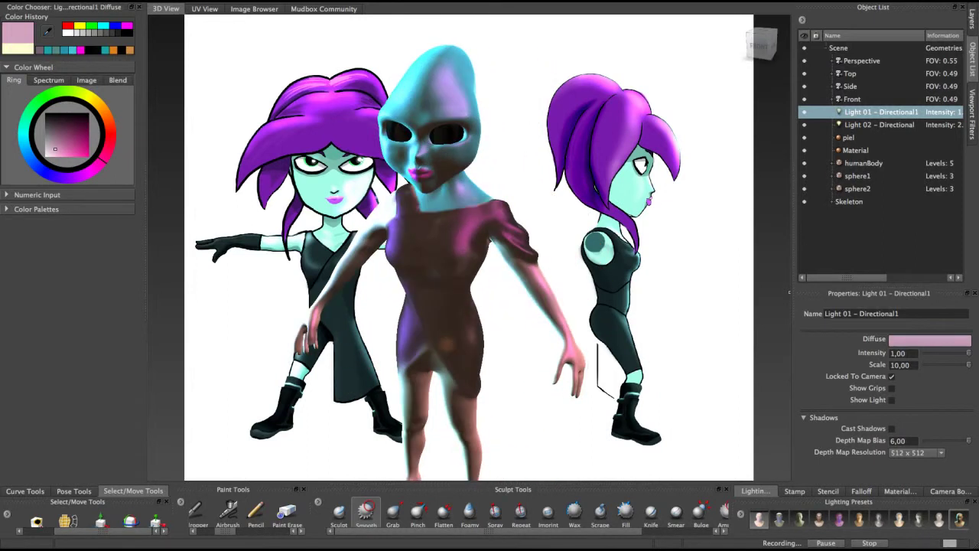
pyautogui.moveTo(54, 149)
pyautogui.mouseDown()
pyautogui.moveTo(59, 140)
pyautogui.moveTo(109, 149)
pyautogui.moveTo(63, 146)
pyautogui.moveTo(84, 150)
pyautogui.moveTo(77, 146)
pyautogui.mouseUp()
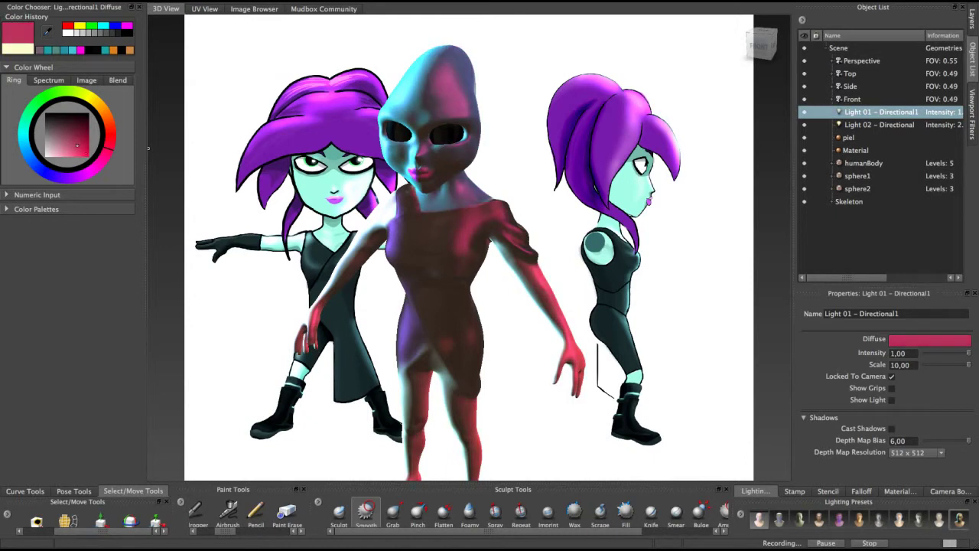
pyautogui.moveTo(968, 352)
pyautogui.mouseDown()
pyautogui.moveTo(940, 353)
pyautogui.moveTo(962, 353)
pyautogui.moveTo(950, 353)
pyautogui.mouseUp()
# Change the diffuse colours of Light 02 – Directional and Light 01 – Directional1 to near-white
pyautogui.click(879, 125)
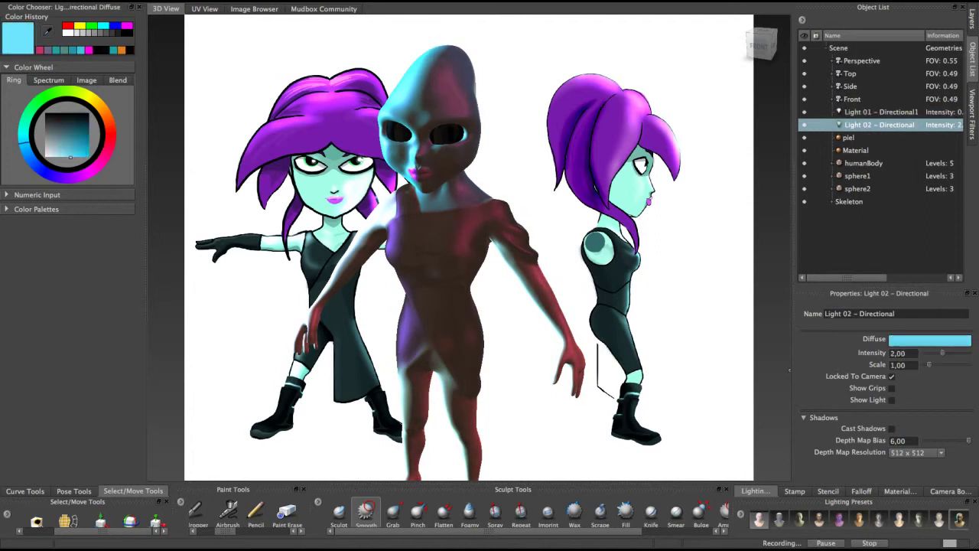
pyautogui.moveTo(70, 157)
pyautogui.mouseDown()
pyautogui.moveTo(61, 122)
pyautogui.moveTo(48, 155)
pyautogui.mouseUp()
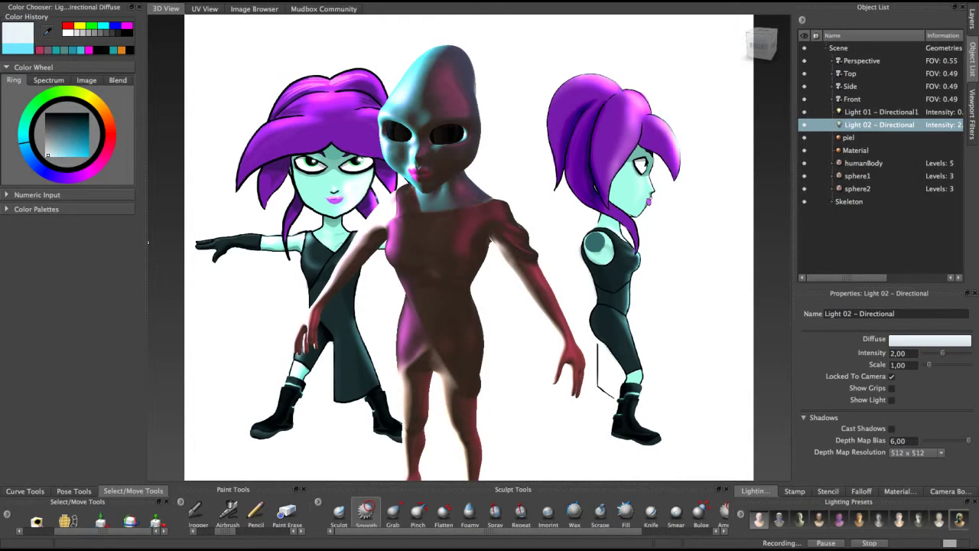
pyautogui.click(881, 112)
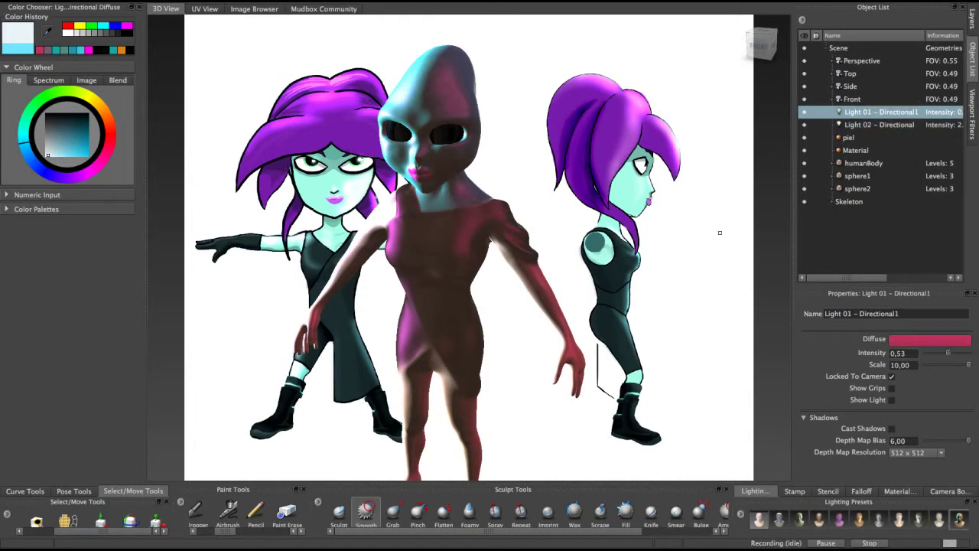
pyautogui.click(930, 341)
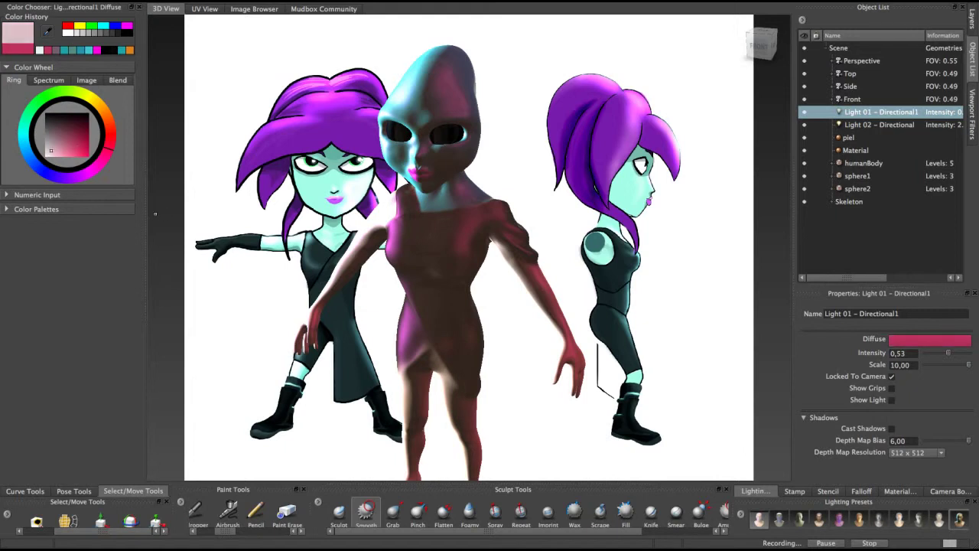
pyautogui.moveTo(55, 148); pyautogui.dragTo(46, 157)
# Try a teal diffuse colour on Light 02 – Directional and replace it with dusty pink
pyautogui.press('Down')
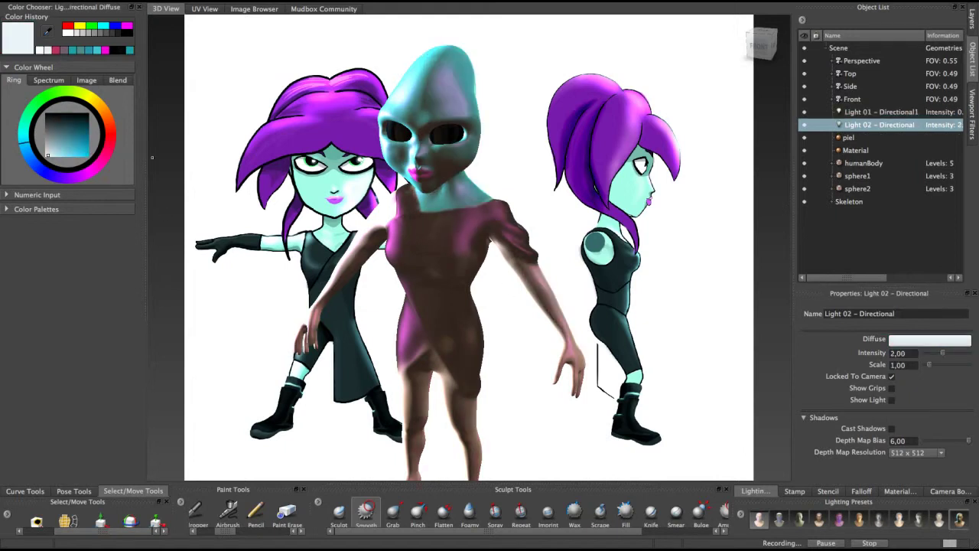
pyautogui.moveTo(47, 156); pyautogui.dragTo(69, 139)
pyautogui.click(111, 140)
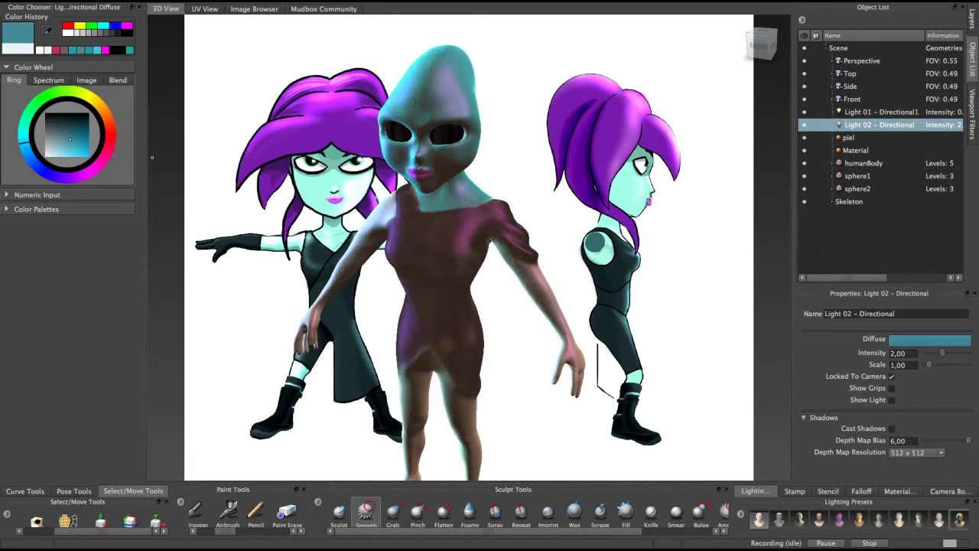
pyautogui.click(75, 141)
pyautogui.keyDown('alt'); pyautogui.moveTo(498, 264); pyautogui.dragTo(424, 208); pyautogui.keyUp('alt')
pyautogui.moveTo(73, 143); pyautogui.dragTo(60, 147)
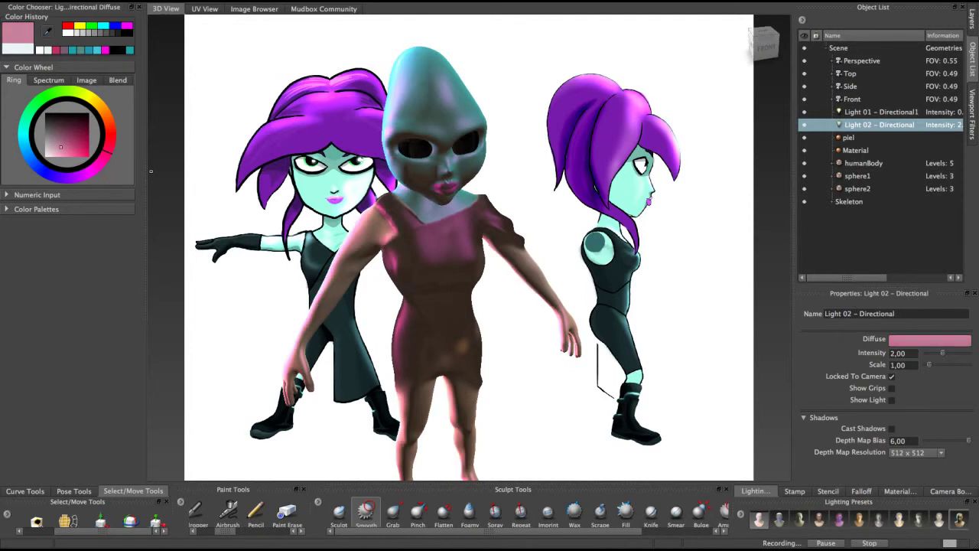
# Set the intensity of Light 01 – Directional1 to 1.00 and its depth map resolution to 2048 x 2048
pyautogui.click(880, 112)
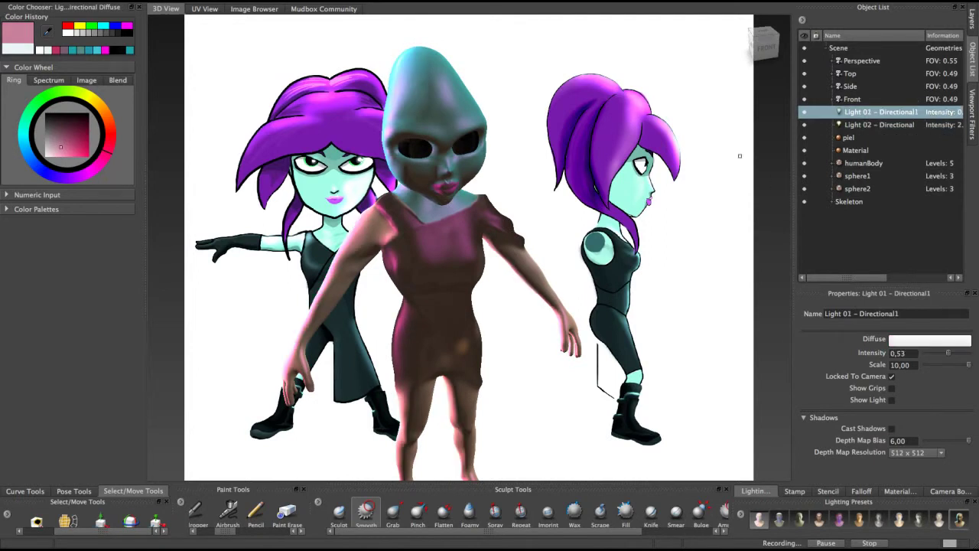
pyautogui.moveTo(949, 353); pyautogui.dragTo(969, 352)
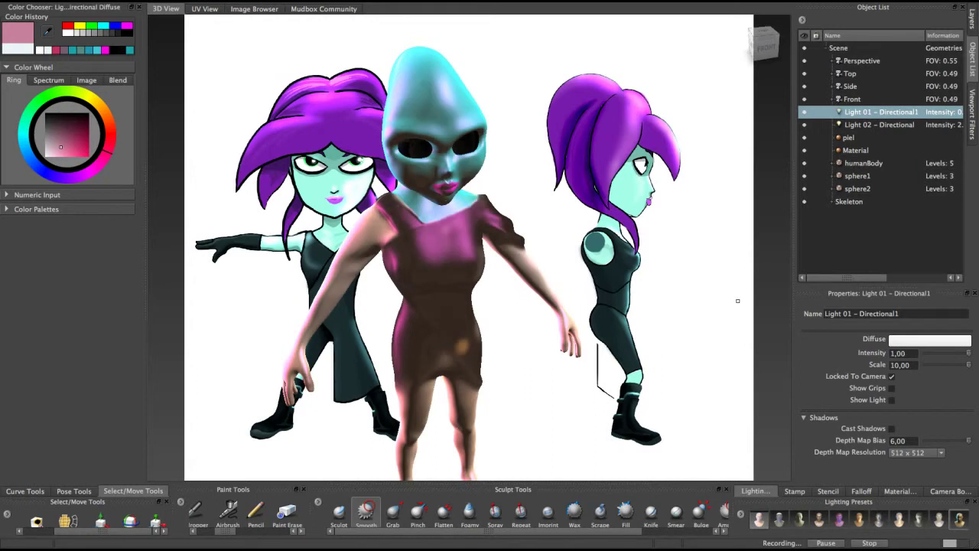
pyautogui.keyDown('alt'); pyautogui.moveTo(501, 259); pyautogui.dragTo(430, 193); pyautogui.keyUp('alt')
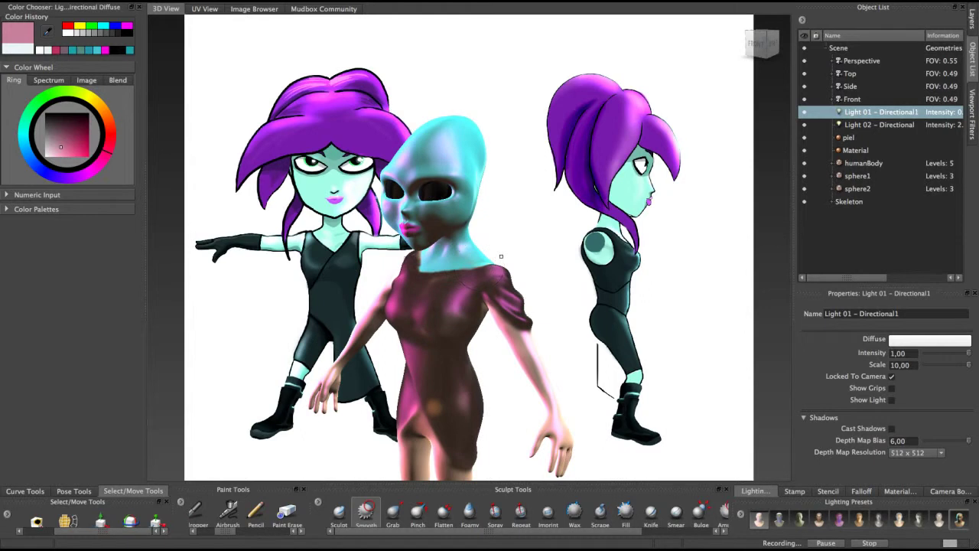
pyautogui.click(915, 453)
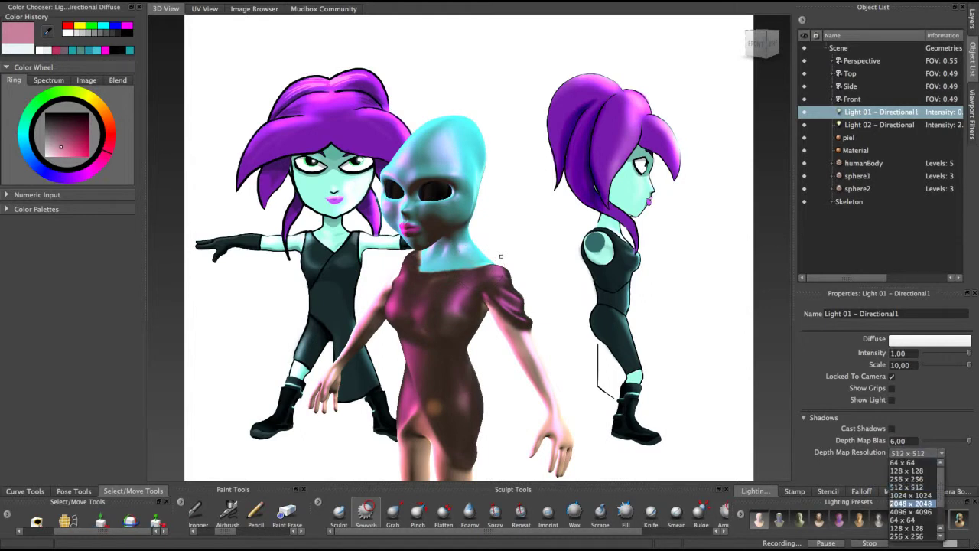
pyautogui.click(911, 504)
# Set the depth map resolution of Light 02 – Directional to 2048 x 2048
pyautogui.keyDown('alt'); pyautogui.moveTo(465, 240); pyautogui.dragTo(478, 256); pyautogui.keyUp('alt')
pyautogui.keyDown('alt'); pyautogui.moveTo(479, 256); pyautogui.dragTo(463, 197, button='middle'); pyautogui.keyUp('alt')
pyautogui.keyDown('alt'); pyautogui.moveTo(464, 197); pyautogui.dragTo(498, 229, button='right'); pyautogui.keyUp('alt')
pyautogui.click(879, 124)
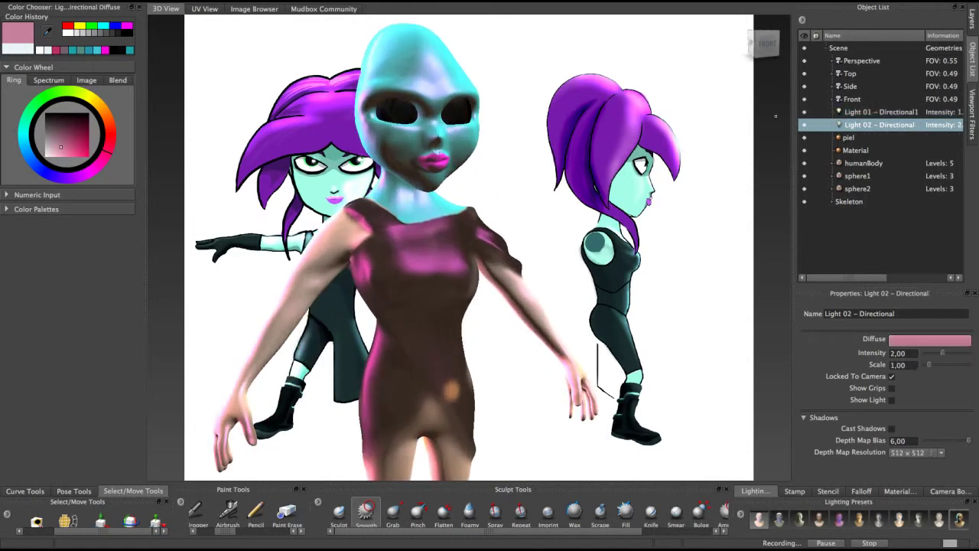
pyautogui.click(915, 452)
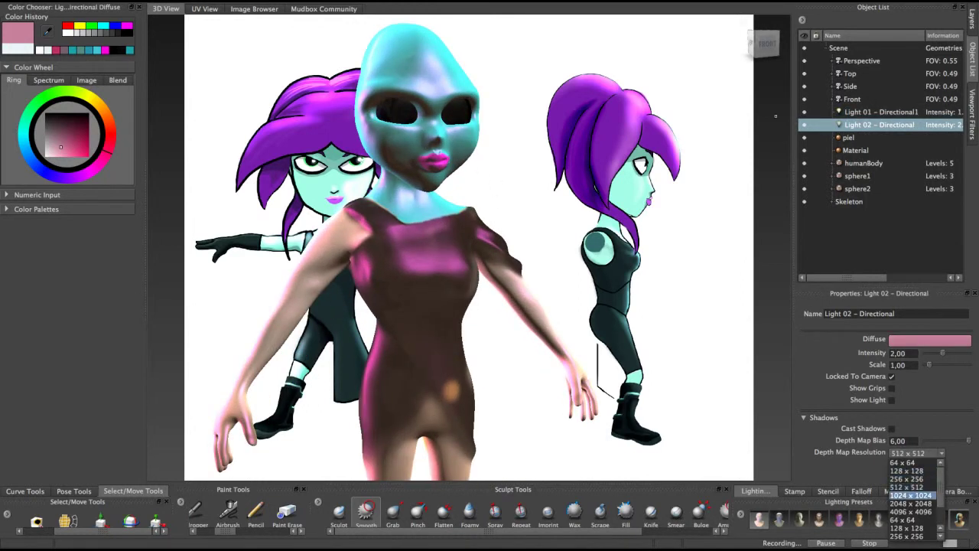
pyautogui.click(911, 504)
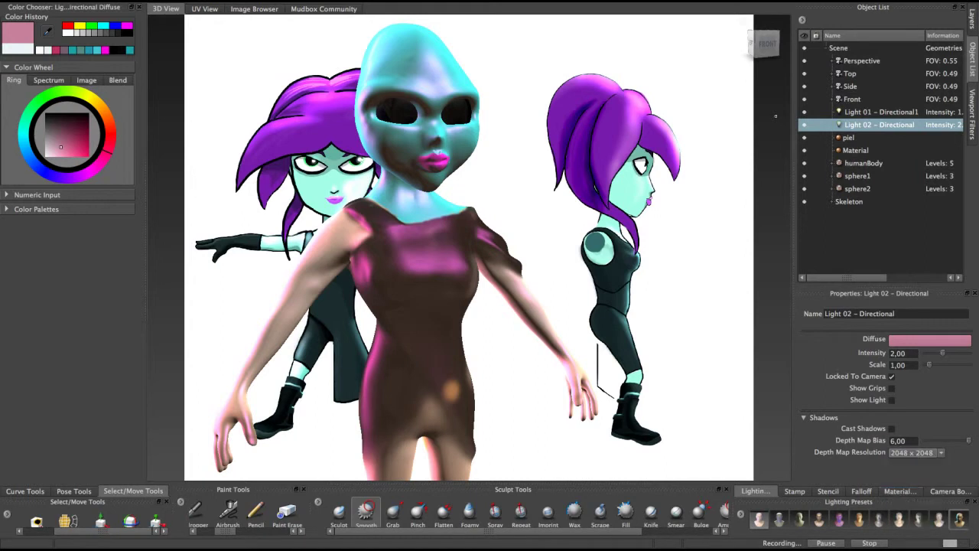
# Examine the character's head and body under the new lighting from the front, side, back and below
pyautogui.click(838, 48)
pyautogui.keyDown('alt'); pyautogui.moveTo(496, 228); pyautogui.dragTo(467, 227); pyautogui.keyUp('alt')
pyautogui.click(340, 511)
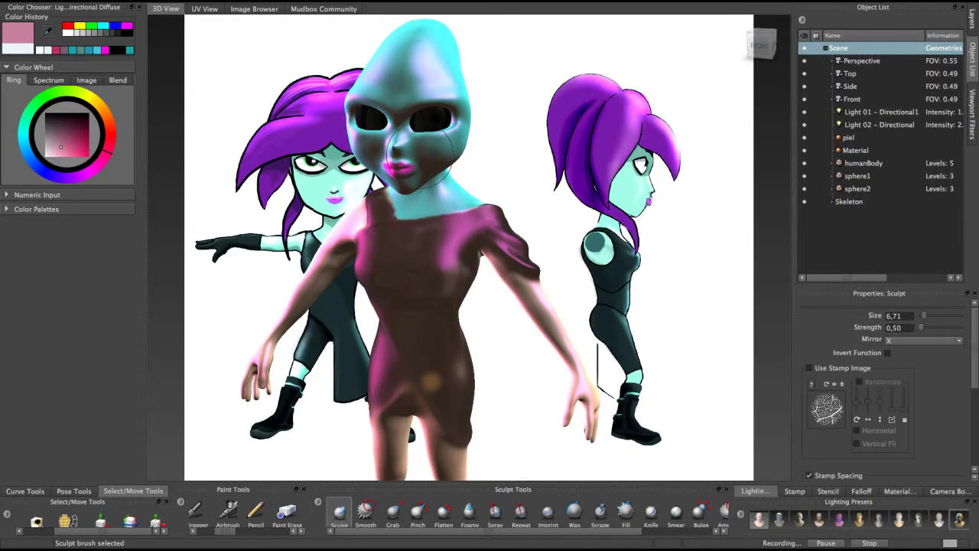
pyautogui.keyDown('alt'); pyautogui.moveTo(451, 123); pyautogui.dragTo(407, 98); pyautogui.keyUp('alt')
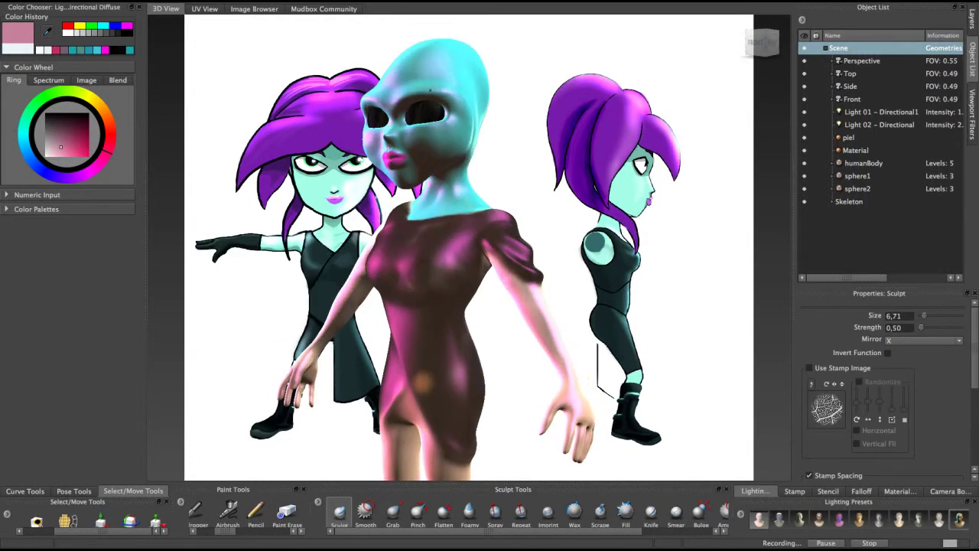
pyautogui.moveTo(435, 91)
pyautogui.keyDown('alt'); pyautogui.mouseDown()
pyautogui.moveTo(348, 107)
pyautogui.moveTo(413, 129)
pyautogui.moveTo(331, 123)
pyautogui.moveTo(371, 147)
pyautogui.mouseUp(); pyautogui.keyUp('alt')
pyautogui.click(366, 511)
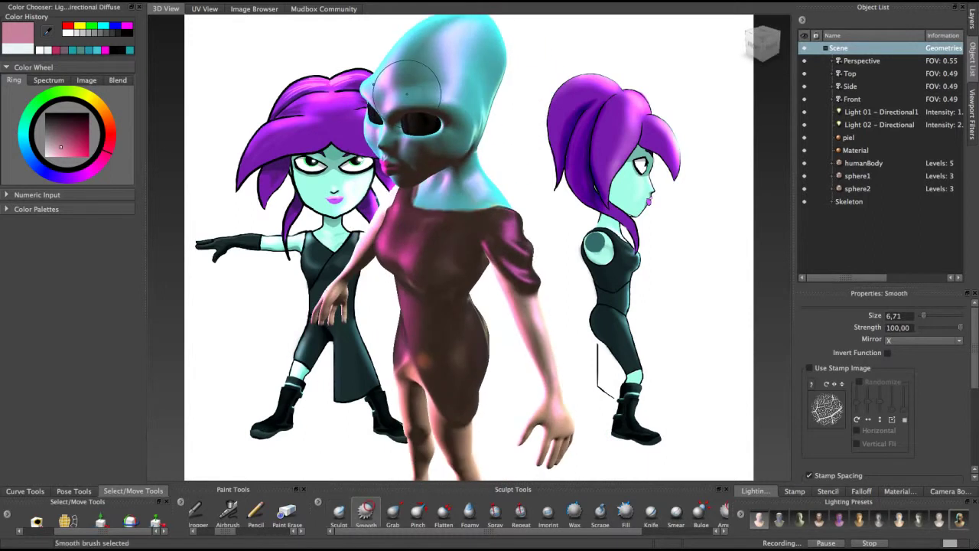
pyautogui.moveTo(405, 98)
pyautogui.keyDown('alt'); pyautogui.mouseDown()
pyautogui.moveTo(428, 86)
pyautogui.moveTo(398, 98)
pyautogui.mouseUp(); pyautogui.keyUp('alt')
pyautogui.keyDown('alt'); pyautogui.moveTo(457, 96); pyautogui.dragTo(478, 85); pyautogui.keyUp('alt')
pyautogui.keyDown('alt'); pyautogui.moveTo(417, 90); pyautogui.dragTo(445, 84); pyautogui.keyUp('alt')
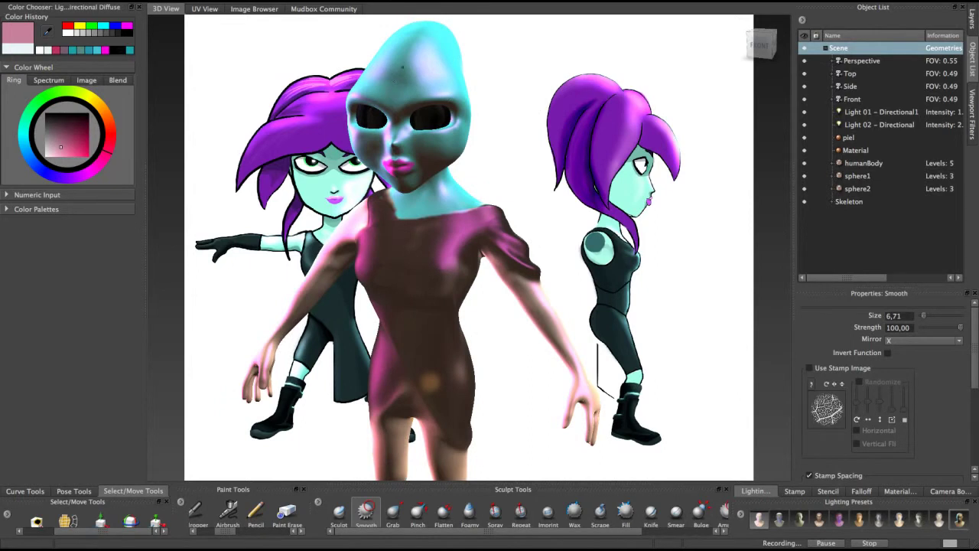
pyautogui.moveTo(387, 62)
pyautogui.keyDown('alt'); pyautogui.mouseDown()
pyautogui.moveTo(468, 55)
pyautogui.moveTo(483, 115)
pyautogui.moveTo(466, 107)
pyautogui.mouseUp(); pyautogui.keyUp('alt')
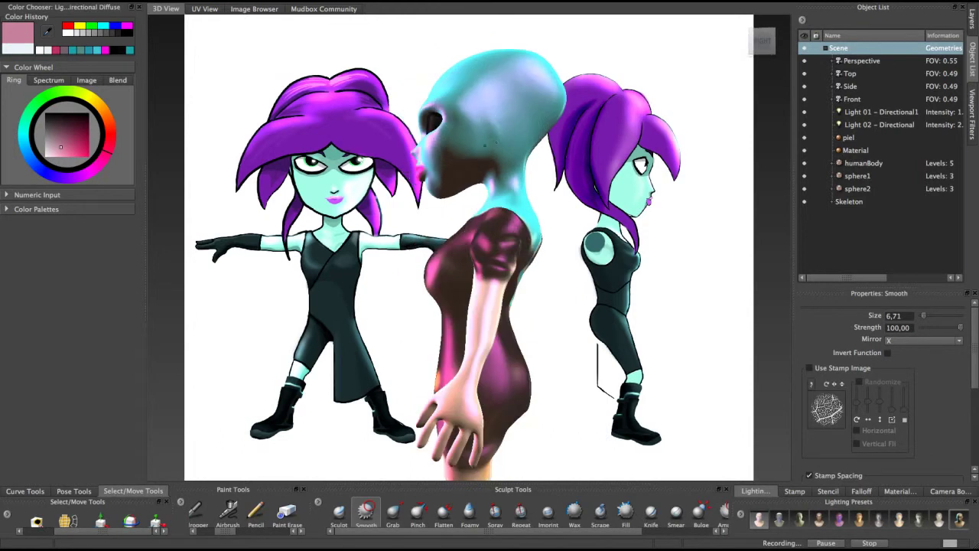
pyautogui.keyDown('alt'); pyautogui.moveTo(521, 128); pyautogui.dragTo(498, 98); pyautogui.keyUp('alt')
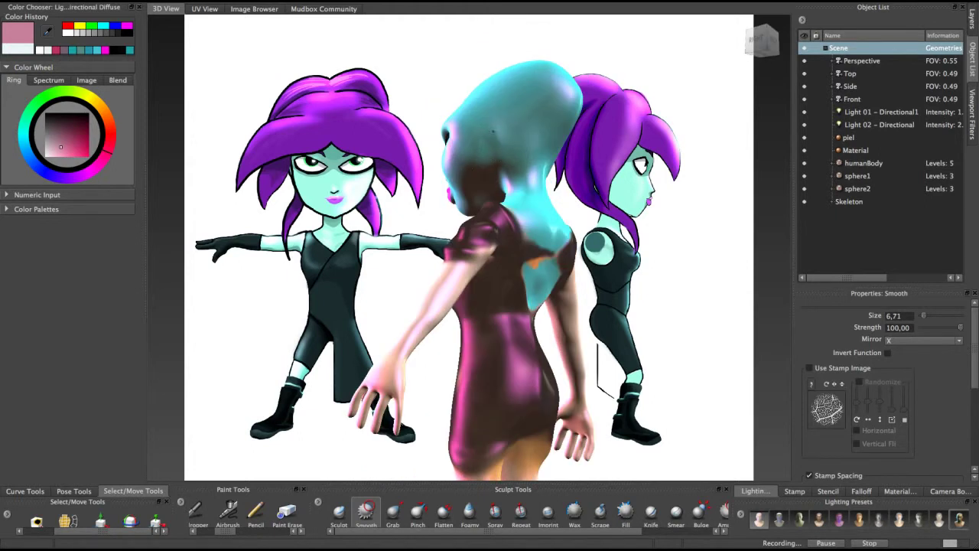
pyautogui.keyDown('alt'); pyautogui.moveTo(476, 125); pyautogui.dragTo(549, 150); pyautogui.keyUp('alt')
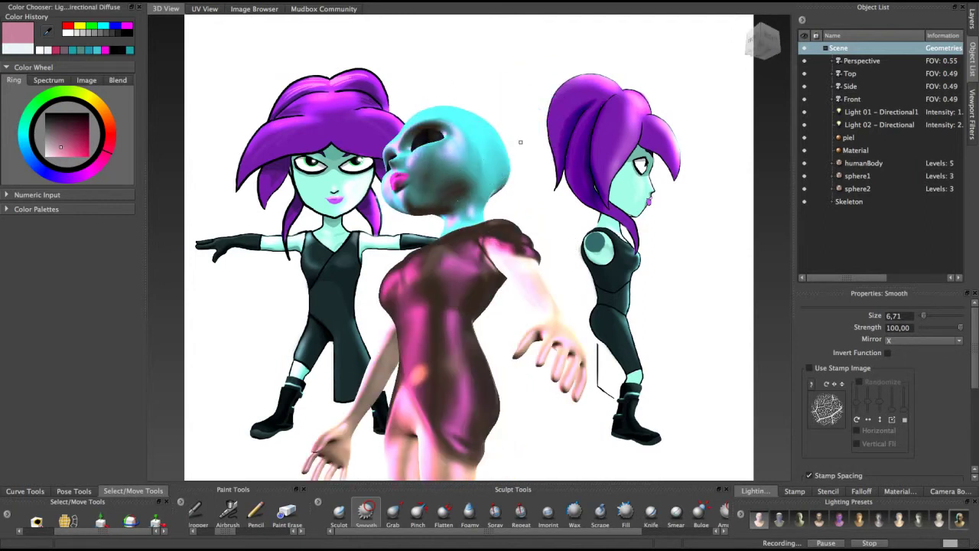
pyautogui.keyDown('alt'); pyautogui.moveTo(482, 156); pyautogui.dragTo(508, 177); pyautogui.keyUp('alt')
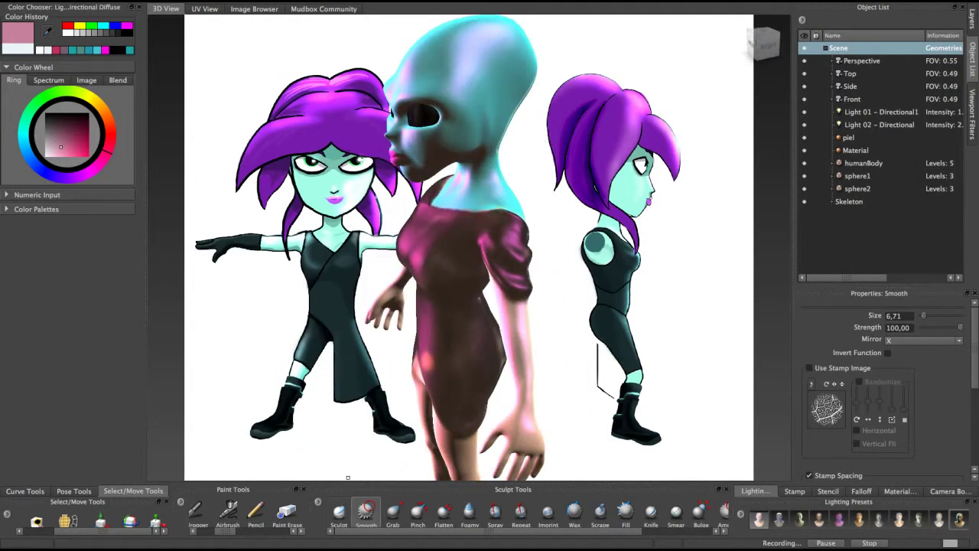
# Sculpt a rough ear on the side of the head at sizes 1.72 and 2.88 and strength 0.50, mirrored in X
pyautogui.click(339, 513)
pyautogui.click(768, 47)
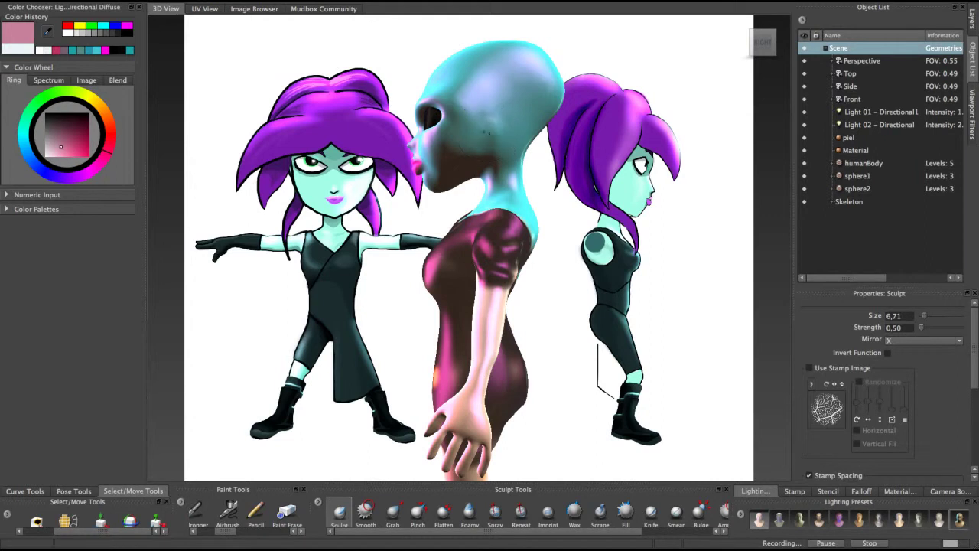
pyautogui.moveTo(497, 125); pyautogui.dragTo(494, 140)
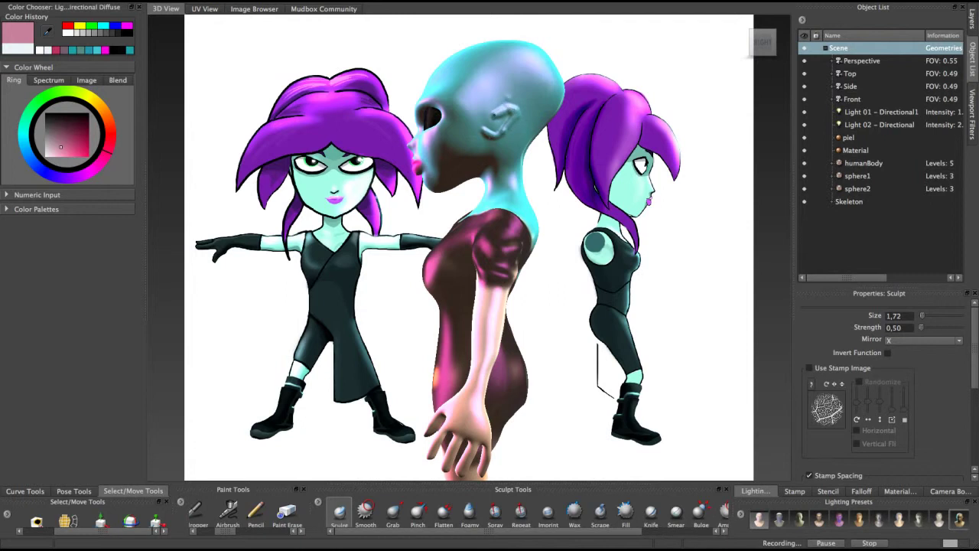
pyautogui.moveTo(515, 136)
pyautogui.keyDown('alt'); pyautogui.mouseDown()
pyautogui.moveTo(382, 138)
pyautogui.moveTo(478, 146)
pyautogui.mouseUp(); pyautogui.keyUp('alt')
pyautogui.moveTo(597, 134)
pyautogui.keyDown('alt'); pyautogui.mouseDown()
pyautogui.moveTo(618, 134)
pyautogui.moveTo(507, 135)
pyautogui.mouseUp(); pyautogui.keyUp('alt')
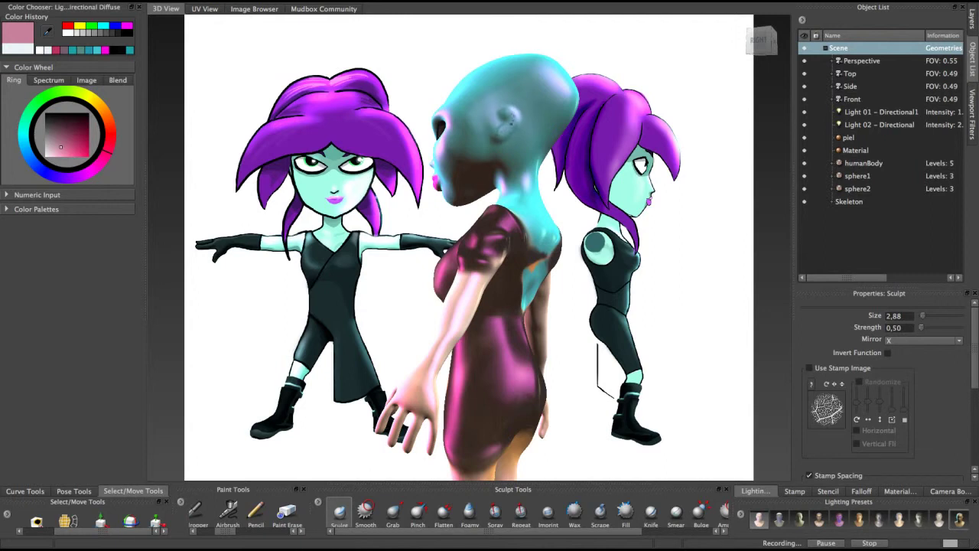
pyautogui.keyDown('alt'); pyautogui.moveTo(516, 127); pyautogui.dragTo(486, 157); pyautogui.keyUp('alt')
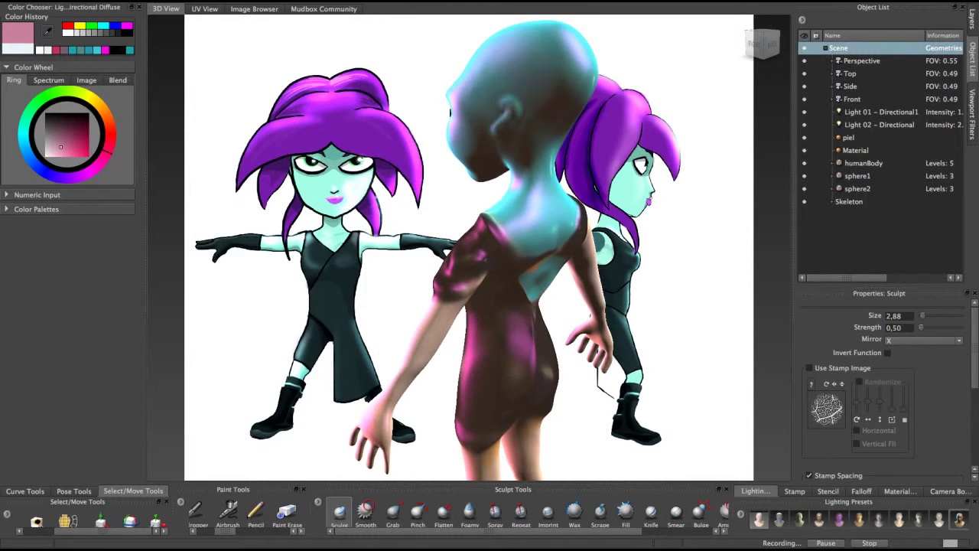
# Build up the ear's curved outer rim and inner folds with the Sculpt tool at size 2.88 and strength 0.50, mirrored in X
pyautogui.keyDown('alt'); pyautogui.moveTo(516, 122); pyautogui.dragTo(503, 104); pyautogui.keyUp('alt')
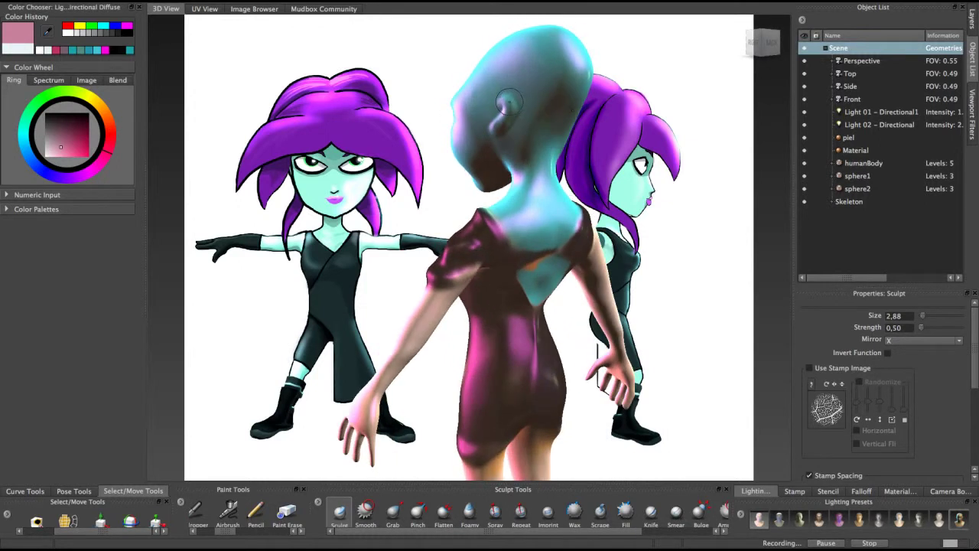
pyautogui.keyDown('alt'); pyautogui.moveTo(505, 234); pyautogui.dragTo(529, 190, button='right'); pyautogui.keyUp('alt')
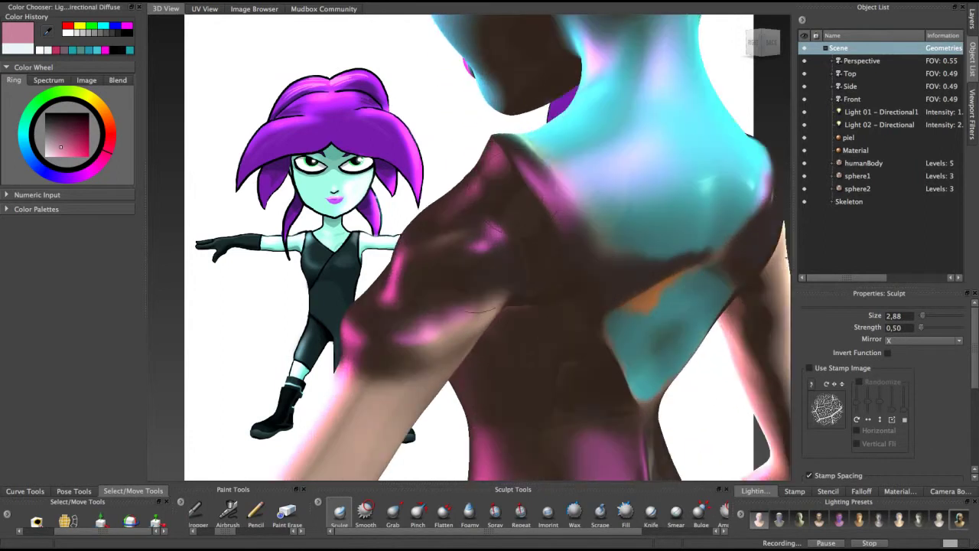
pyautogui.keyDown('alt'); pyautogui.moveTo(528, 188); pyautogui.dragTo(455, 466, button='middle'); pyautogui.keyUp('alt')
pyautogui.keyDown('alt'); pyautogui.moveTo(497, 152); pyautogui.dragTo(474, 208, button='middle'); pyautogui.keyUp('alt')
pyautogui.moveTo(437, 236)
pyautogui.mouseDown()
pyautogui.moveTo(461, 245)
pyautogui.moveTo(447, 287)
pyautogui.moveTo(431, 299)
pyautogui.moveTo(444, 243)
pyautogui.moveTo(450, 265)
pyautogui.moveTo(437, 293)
pyautogui.moveTo(433, 230)
pyautogui.mouseUp()
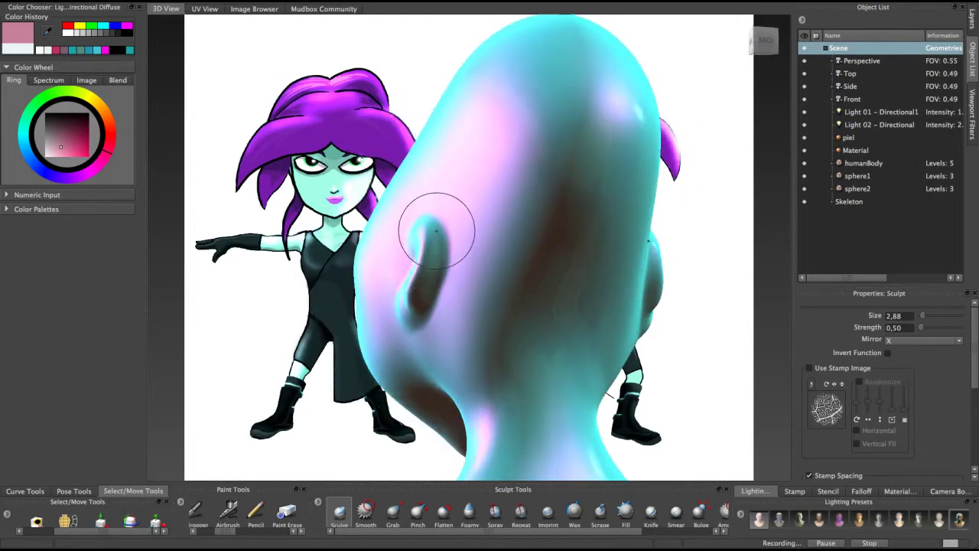
pyautogui.moveTo(410, 311)
pyautogui.keyDown('alt'); pyautogui.mouseDown()
pyautogui.moveTo(451, 268)
pyautogui.moveTo(445, 293)
pyautogui.moveTo(432, 232)
pyautogui.moveTo(415, 297)
pyautogui.mouseUp(); pyautogui.keyUp('alt')
pyautogui.moveTo(430, 262); pyautogui.dragTo(403, 319)
pyautogui.moveTo(450, 223)
pyautogui.keyDown('alt'); pyautogui.mouseDown()
pyautogui.moveTo(438, 250)
pyautogui.moveTo(467, 208)
pyautogui.mouseUp(); pyautogui.keyUp('alt')
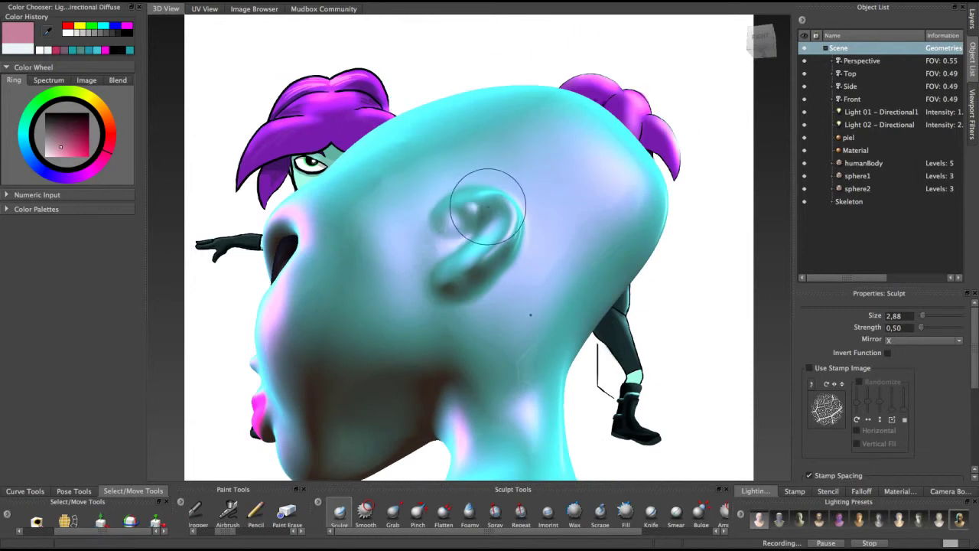
pyautogui.moveTo(445, 225)
pyautogui.mouseDown()
pyautogui.moveTo(464, 217)
pyautogui.moveTo(444, 237)
pyautogui.moveTo(502, 228)
pyautogui.moveTo(430, 280)
pyautogui.moveTo(490, 253)
pyautogui.moveTo(439, 230)
pyautogui.moveTo(505, 277)
pyautogui.mouseUp()
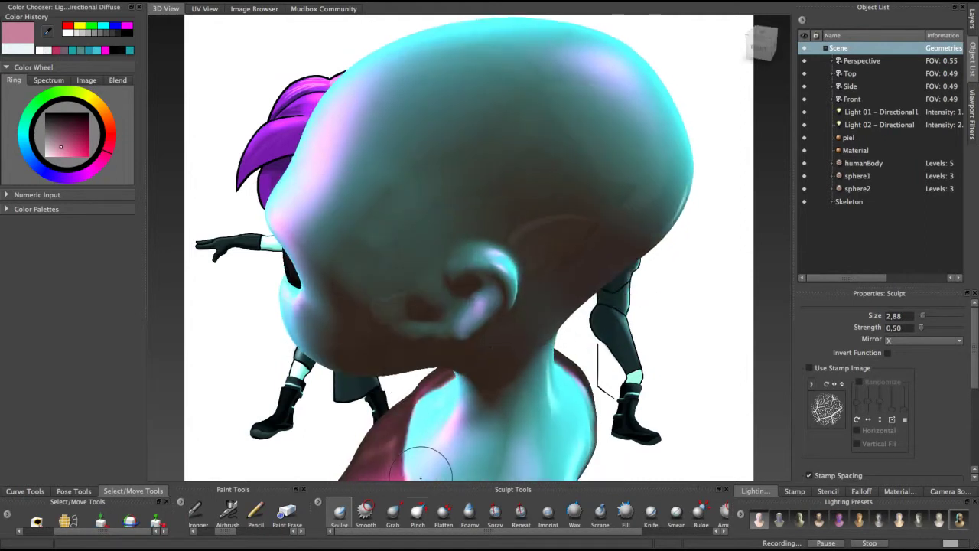
# Pull the back edge of the ear outward from the head with the Grab tool
pyautogui.click(393, 513)
pyautogui.moveTo(495, 281)
pyautogui.mouseDown()
pyautogui.moveTo(552, 290)
pyautogui.moveTo(451, 268)
pyautogui.moveTo(364, 214)
pyautogui.moveTo(427, 189)
pyautogui.moveTo(396, 178)
pyautogui.moveTo(417, 188)
pyautogui.moveTo(414, 224)
pyautogui.mouseUp()
pyautogui.moveTo(445, 268)
pyautogui.keyDown('alt'); pyautogui.mouseDown()
pyautogui.moveTo(508, 276)
pyautogui.moveTo(459, 360)
pyautogui.moveTo(437, 315)
pyautogui.moveTo(448, 342)
pyautogui.moveTo(419, 306)
pyautogui.mouseUp(); pyautogui.keyUp('alt')
pyautogui.moveTo(403, 270); pyautogui.dragTo(391, 271)
pyautogui.moveTo(394, 271)
pyautogui.keyDown('alt'); pyautogui.mouseDown()
pyautogui.moveTo(424, 182)
pyautogui.moveTo(448, 225)
pyautogui.moveTo(429, 202)
pyautogui.moveTo(528, 230)
pyautogui.moveTo(637, 237)
pyautogui.mouseUp(); pyautogui.keyUp('alt')
# Smooth the back and outer edge of the ear at size 1.96 and strength 100, mirrored in X
pyautogui.click(366, 511)
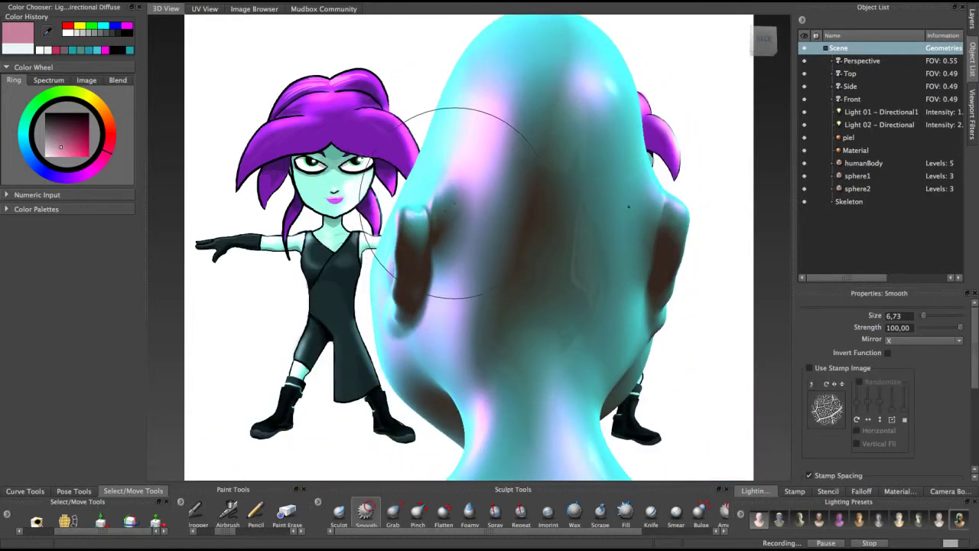
pyautogui.moveTo(452, 199)
pyautogui.mouseDown()
pyautogui.moveTo(434, 215)
pyautogui.moveTo(446, 198)
pyautogui.moveTo(425, 318)
pyautogui.mouseUp()
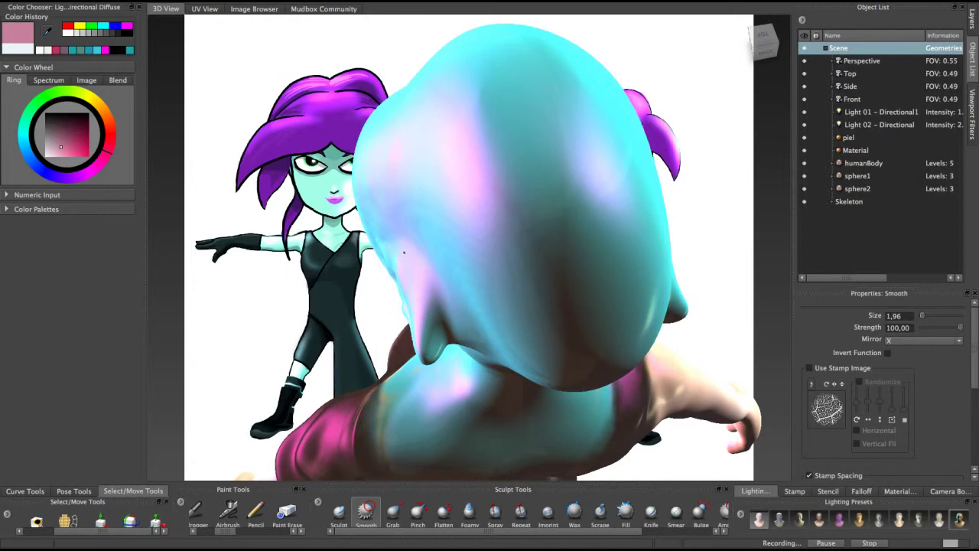
pyautogui.keyDown('alt'); pyautogui.moveTo(377, 196); pyautogui.dragTo(437, 240); pyautogui.keyUp('alt')
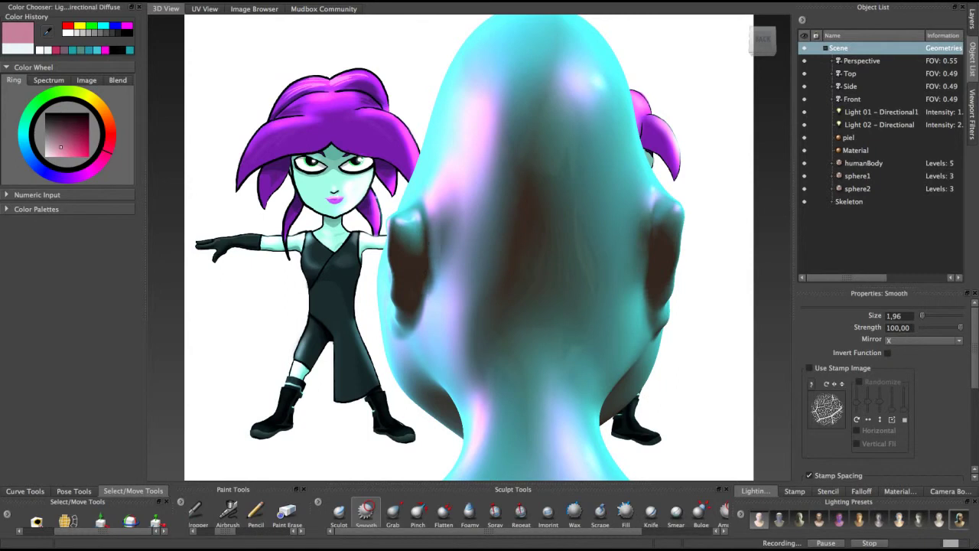
pyautogui.keyDown('alt'); pyautogui.moveTo(432, 298); pyautogui.dragTo(448, 207); pyautogui.keyUp('alt')
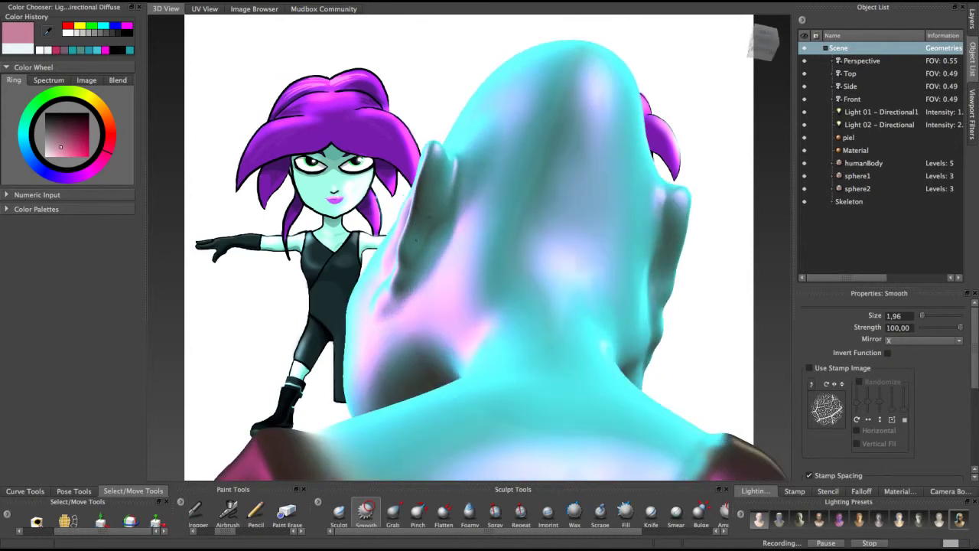
pyautogui.keyDown('alt'); pyautogui.moveTo(433, 222); pyautogui.dragTo(418, 293); pyautogui.keyUp('alt')
pyautogui.keyDown('alt'); pyautogui.moveTo(410, 346); pyautogui.dragTo(430, 251); pyautogui.keyUp('alt')
pyautogui.moveTo(468, 215)
pyautogui.mouseDown()
pyautogui.moveTo(476, 210)
pyautogui.moveTo(463, 224)
pyautogui.moveTo(505, 206)
pyautogui.moveTo(511, 170)
pyautogui.moveTo(476, 207)
pyautogui.mouseUp()
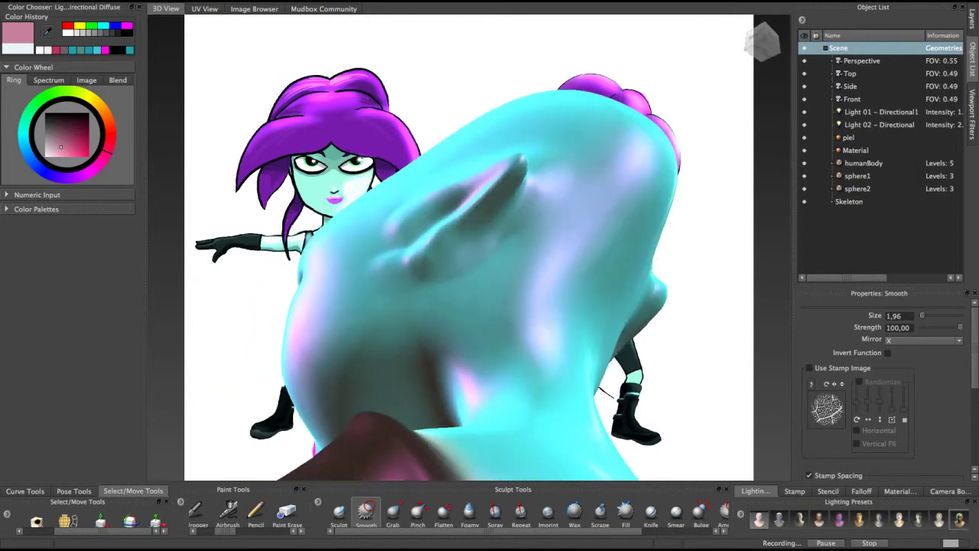
pyautogui.moveTo(521, 165)
pyautogui.keyDown('alt'); pyautogui.mouseDown()
pyautogui.moveTo(443, 238)
pyautogui.moveTo(426, 240)
pyautogui.mouseUp(); pyautogui.keyUp('alt')
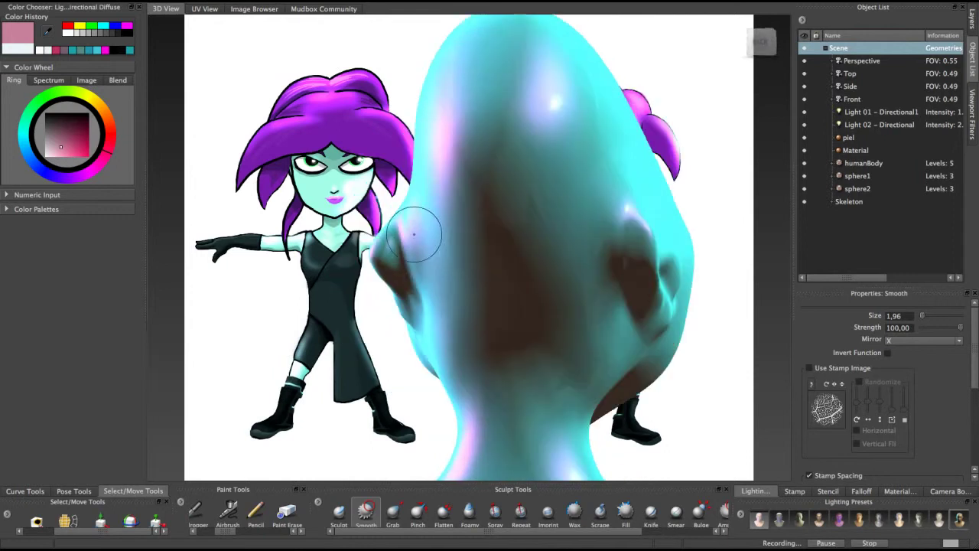
pyautogui.keyDown('alt'); pyautogui.moveTo(432, 290); pyautogui.dragTo(490, 344); pyautogui.keyUp('alt')
pyautogui.keyDown('alt'); pyautogui.moveTo(627, 329); pyautogui.dragTo(372, 404); pyautogui.keyUp('alt')
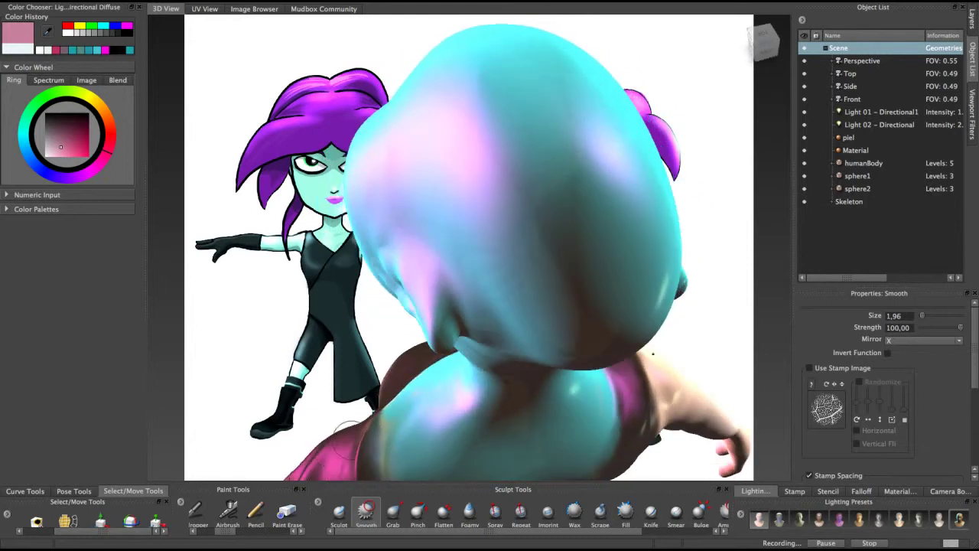
# Sculpt a thicker upper rim and fuller back edge on the ear at size 1.96 and strength 0.50, mirrored in X
pyautogui.press('1')
pyautogui.moveTo(405, 282)
pyautogui.mouseDown()
pyautogui.moveTo(397, 267)
pyautogui.moveTo(425, 326)
pyautogui.moveTo(403, 271)
pyautogui.moveTo(421, 325)
pyautogui.moveTo(443, 257)
pyautogui.mouseUp()
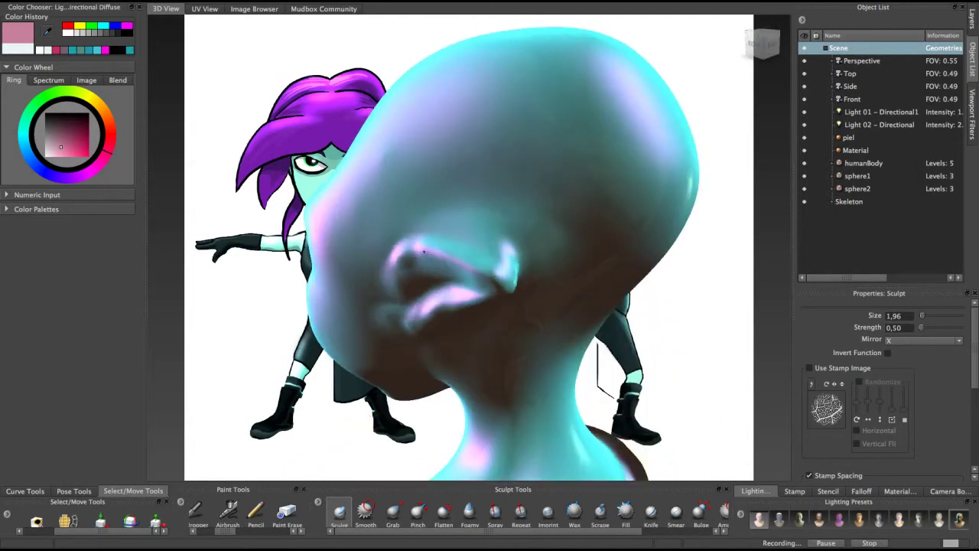
pyautogui.moveTo(434, 255)
pyautogui.mouseDown()
pyautogui.moveTo(528, 291)
pyautogui.moveTo(390, 298)
pyautogui.moveTo(413, 267)
pyautogui.moveTo(417, 287)
pyautogui.moveTo(436, 258)
pyautogui.moveTo(398, 254)
pyautogui.moveTo(421, 271)
pyautogui.moveTo(379, 246)
pyautogui.moveTo(408, 239)
pyautogui.mouseUp()
pyautogui.moveTo(399, 243)
pyautogui.mouseDown()
pyautogui.moveTo(413, 264)
pyautogui.moveTo(406, 280)
pyautogui.moveTo(404, 268)
pyautogui.moveTo(418, 272)
pyautogui.moveTo(403, 249)
pyautogui.moveTo(400, 272)
pyautogui.moveTo(483, 270)
pyautogui.moveTo(485, 259)
pyautogui.moveTo(439, 264)
pyautogui.mouseUp()
pyautogui.moveTo(500, 258); pyautogui.dragTo(537, 275)
pyautogui.moveTo(528, 267)
pyautogui.keyDown('alt'); pyautogui.mouseDown()
pyautogui.moveTo(423, 243)
pyautogui.moveTo(406, 254)
pyautogui.moveTo(430, 156)
pyautogui.moveTo(402, 170)
pyautogui.moveTo(398, 186)
pyautogui.moveTo(433, 249)
pyautogui.mouseUp(); pyautogui.keyUp('alt')
pyautogui.moveTo(402, 185)
pyautogui.mouseDown()
pyautogui.moveTo(415, 196)
pyautogui.moveTo(430, 180)
pyautogui.moveTo(416, 158)
pyautogui.moveTo(425, 185)
pyautogui.moveTo(393, 180)
pyautogui.moveTo(404, 286)
pyautogui.mouseUp()
pyautogui.moveTo(395, 206)
pyautogui.mouseDown()
pyautogui.moveTo(386, 176)
pyautogui.moveTo(433, 197)
pyautogui.moveTo(420, 204)
pyautogui.moveTo(420, 290)
pyautogui.mouseUp()
pyautogui.moveTo(408, 178)
pyautogui.mouseDown()
pyautogui.moveTo(418, 202)
pyautogui.moveTo(415, 272)
pyautogui.moveTo(356, 232)
pyautogui.moveTo(437, 245)
pyautogui.moveTo(462, 276)
pyautogui.mouseUp()
pyautogui.moveTo(462, 275)
pyautogui.keyDown('alt'); pyautogui.mouseDown()
pyautogui.moveTo(562, 212)
pyautogui.moveTo(505, 248)
pyautogui.moveTo(452, 264)
pyautogui.moveTo(430, 282)
pyautogui.moveTo(437, 292)
pyautogui.moveTo(421, 254)
pyautogui.moveTo(437, 308)
pyautogui.mouseUp(); pyautogui.keyUp('alt')
pyautogui.moveTo(436, 307)
pyautogui.keyDown('alt'); pyautogui.mouseDown()
pyautogui.moveTo(558, 336)
pyautogui.moveTo(354, 461)
pyautogui.mouseUp(); pyautogui.keyUp('alt')
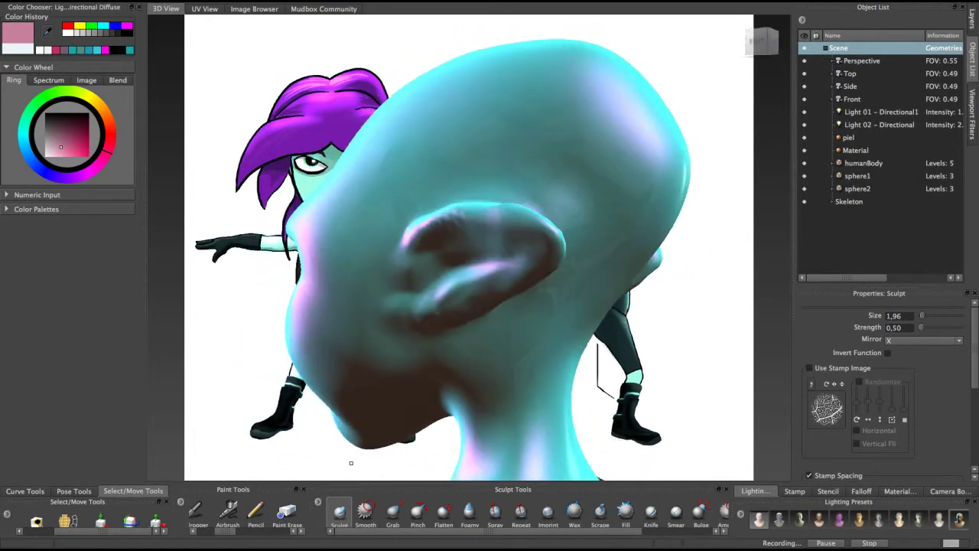
# Smooth the ear's rim, inner folds and lower edge at size 1.96 and strength 100, mirrored in X
pyautogui.click(366, 511)
pyautogui.moveTo(459, 215); pyautogui.dragTo(425, 228)
pyautogui.keyDown('alt'); pyautogui.moveTo(426, 228); pyautogui.dragTo(455, 280); pyautogui.keyUp('alt')
pyautogui.moveTo(514, 246); pyautogui.dragTo(463, 261)
pyautogui.moveTo(507, 288)
pyautogui.mouseDown()
pyautogui.moveTo(482, 277)
pyautogui.moveTo(528, 276)
pyautogui.moveTo(564, 292)
pyautogui.moveTo(547, 270)
pyautogui.moveTo(452, 276)
pyautogui.moveTo(415, 264)
pyautogui.mouseUp()
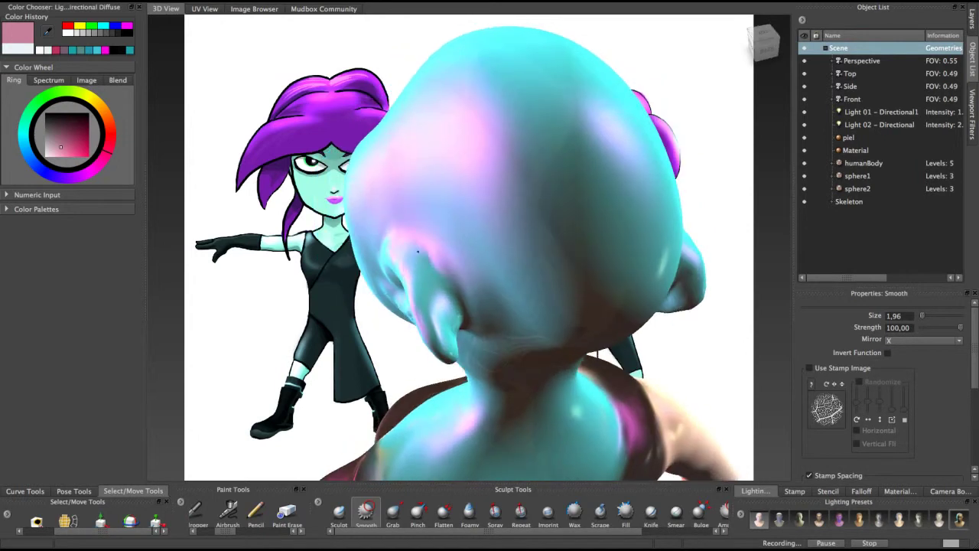
pyautogui.keyDown('alt'); pyautogui.moveTo(413, 226); pyautogui.dragTo(490, 201); pyautogui.keyUp('alt')
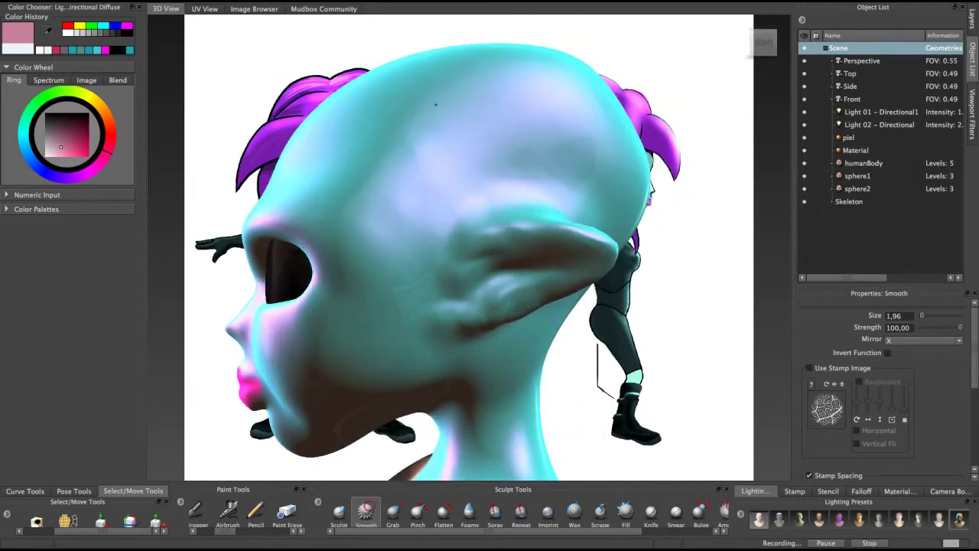
pyautogui.moveTo(473, 213)
pyautogui.keyDown('alt'); pyautogui.mouseDown()
pyautogui.moveTo(520, 252)
pyautogui.moveTo(508, 260)
pyautogui.mouseUp(); pyautogui.keyUp('alt')
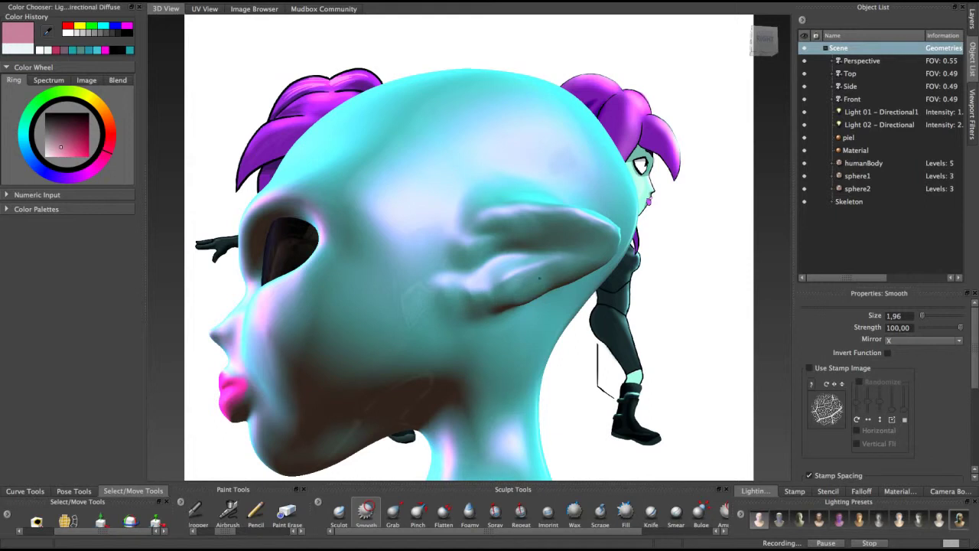
pyautogui.moveTo(510, 284); pyautogui.dragTo(533, 265)
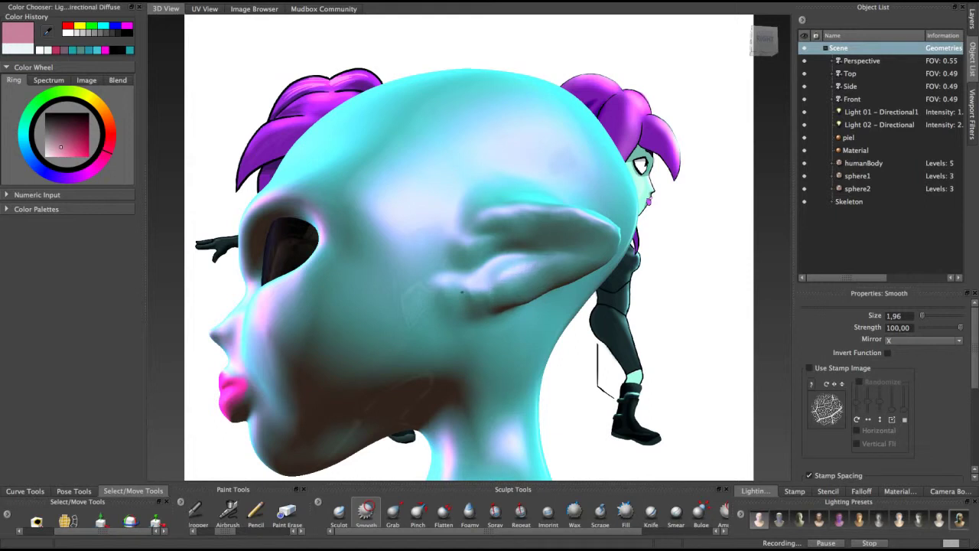
pyautogui.moveTo(557, 217)
pyautogui.mouseDown()
pyautogui.moveTo(599, 229)
pyautogui.moveTo(507, 250)
pyautogui.moveTo(471, 235)
pyautogui.mouseUp()
pyautogui.keyDown('alt'); pyautogui.moveTo(556, 229); pyautogui.dragTo(372, 468); pyautogui.keyUp('alt')
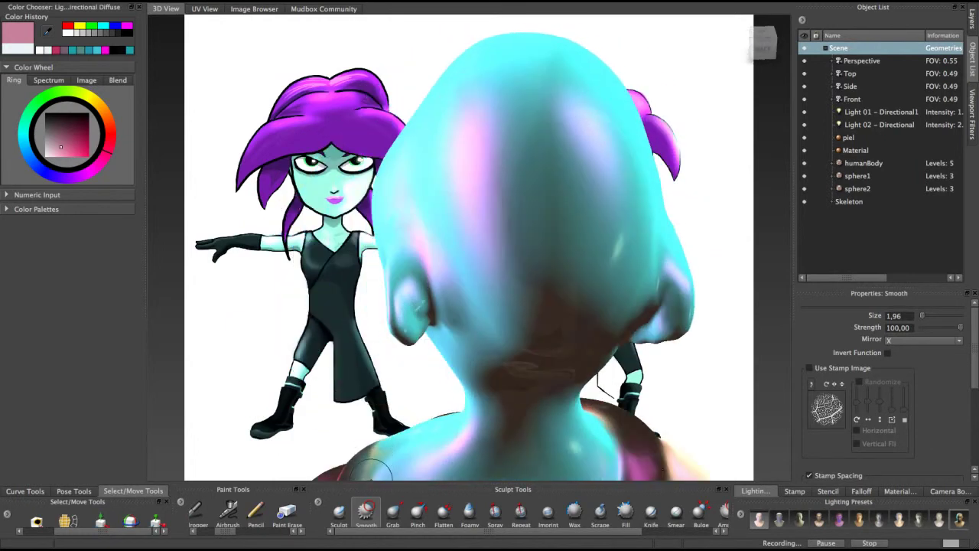
# Sculpt the join between the back of the ear and the head at size 1.96 and strength 0.50, mirrored in X
pyautogui.click(338, 511)
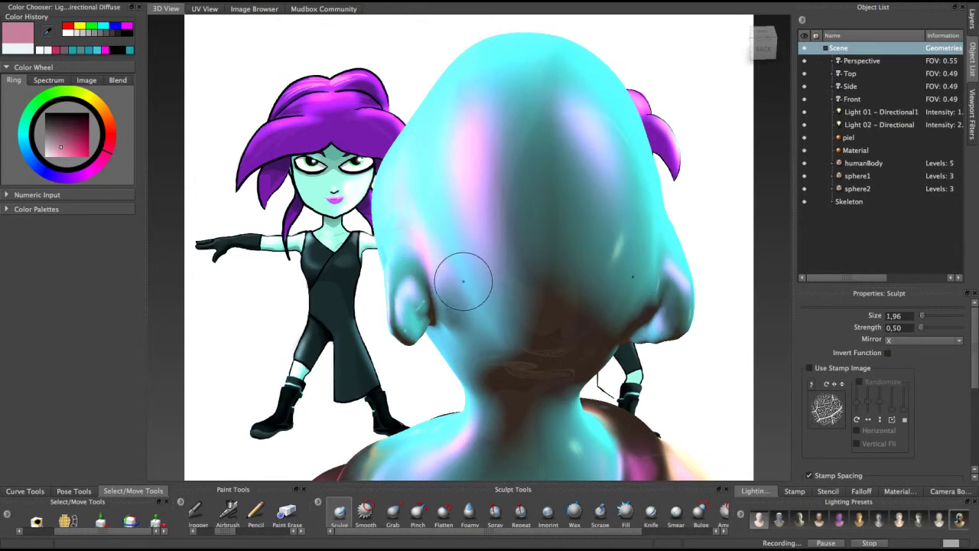
pyautogui.keyDown('alt'); pyautogui.moveTo(466, 280); pyautogui.dragTo(426, 225); pyautogui.keyUp('alt')
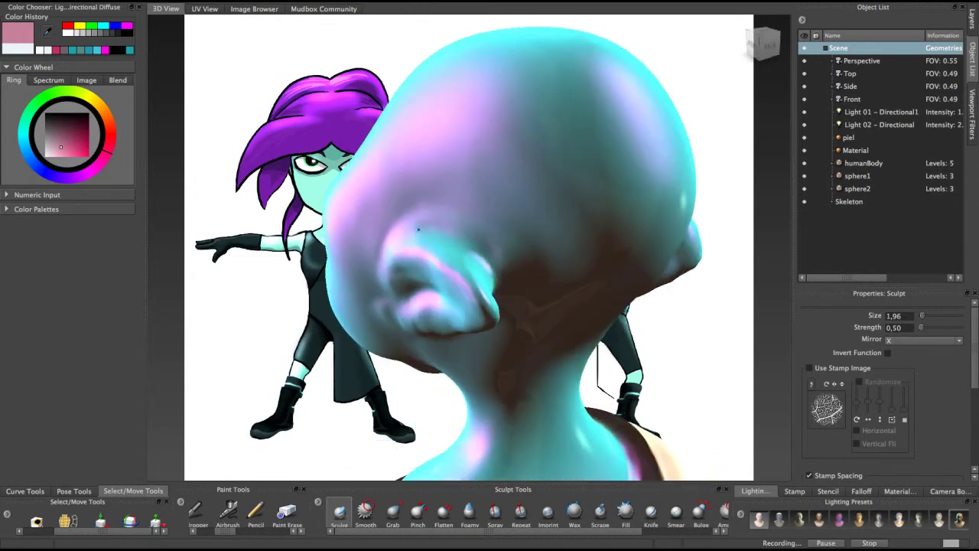
pyautogui.moveTo(429, 225); pyautogui.dragTo(503, 269)
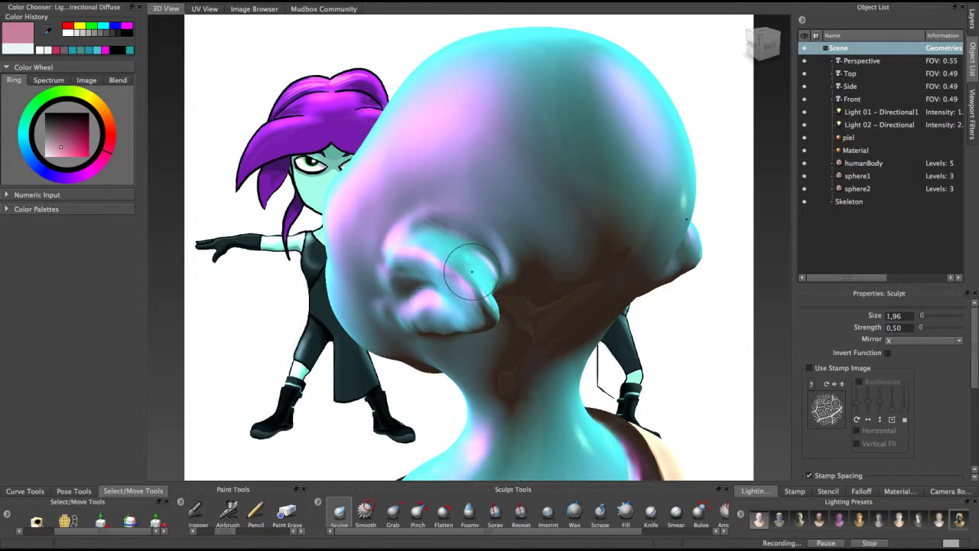
pyautogui.keyDown('alt'); pyautogui.moveTo(345, 263); pyautogui.dragTo(505, 268); pyautogui.keyUp('alt')
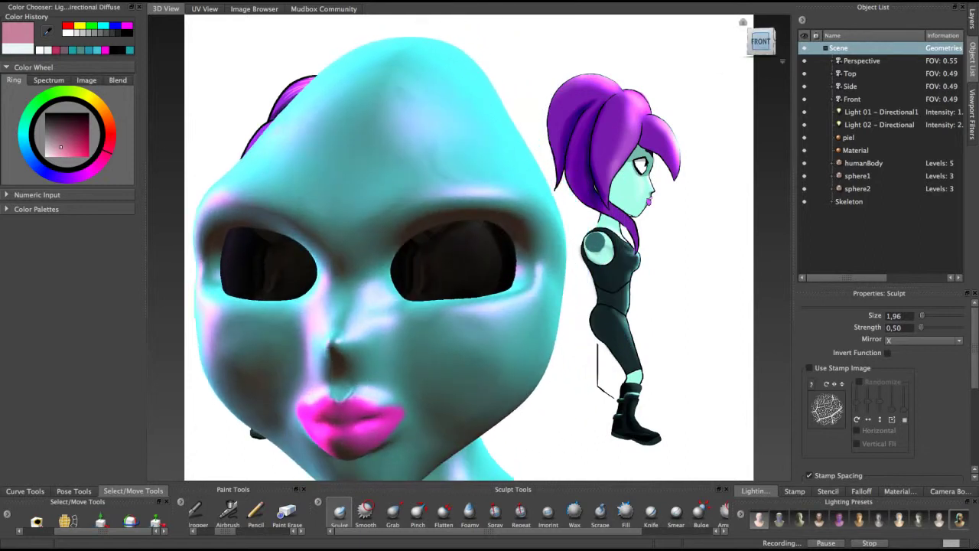
pyautogui.click(761, 43)
pyautogui.moveTo(489, 237)
pyautogui.keyDown('alt'); pyautogui.mouseDown()
pyautogui.moveTo(372, 199)
pyautogui.moveTo(451, 236)
pyautogui.moveTo(363, 221)
pyautogui.moveTo(490, 231)
pyautogui.moveTo(490, 252)
pyautogui.moveTo(505, 249)
pyautogui.mouseUp(); pyautogui.keyUp('alt')
pyautogui.moveTo(438, 256)
pyautogui.mouseDown()
pyautogui.moveTo(435, 185)
pyautogui.moveTo(436, 264)
pyautogui.mouseUp()
pyautogui.moveTo(436, 344)
pyautogui.keyDown('alt'); pyautogui.mouseDown()
pyautogui.moveTo(468, 294)
pyautogui.moveTo(458, 306)
pyautogui.mouseUp(); pyautogui.keyUp('alt')
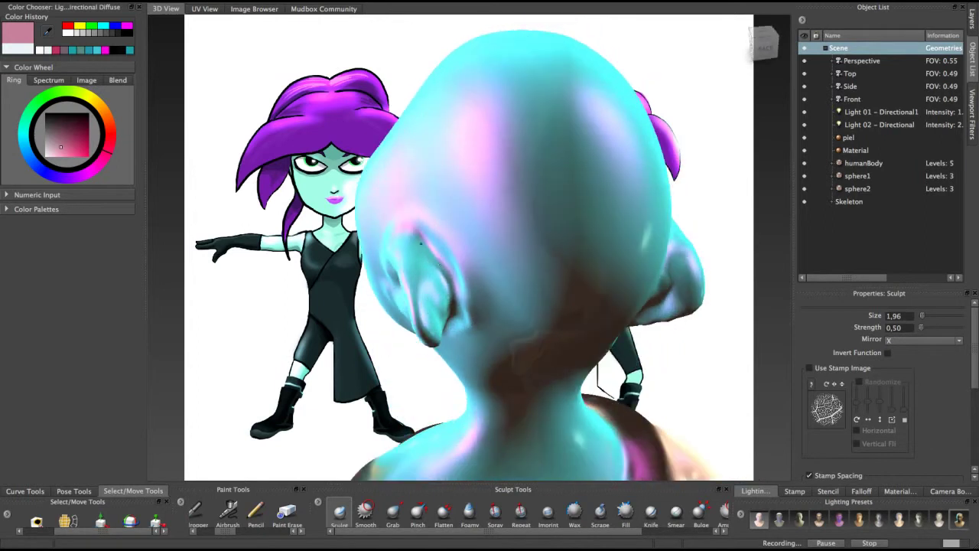
pyautogui.moveTo(461, 289)
pyautogui.keyDown('alt'); pyautogui.mouseDown()
pyautogui.moveTo(445, 283)
pyautogui.moveTo(445, 248)
pyautogui.moveTo(460, 226)
pyautogui.moveTo(448, 235)
pyautogui.mouseUp(); pyautogui.keyUp('alt')
# Smooth the skin around the back of the ear at sizes 0.88 and 1.15 and strength 100
pyautogui.click(367, 511)
pyautogui.press('b')
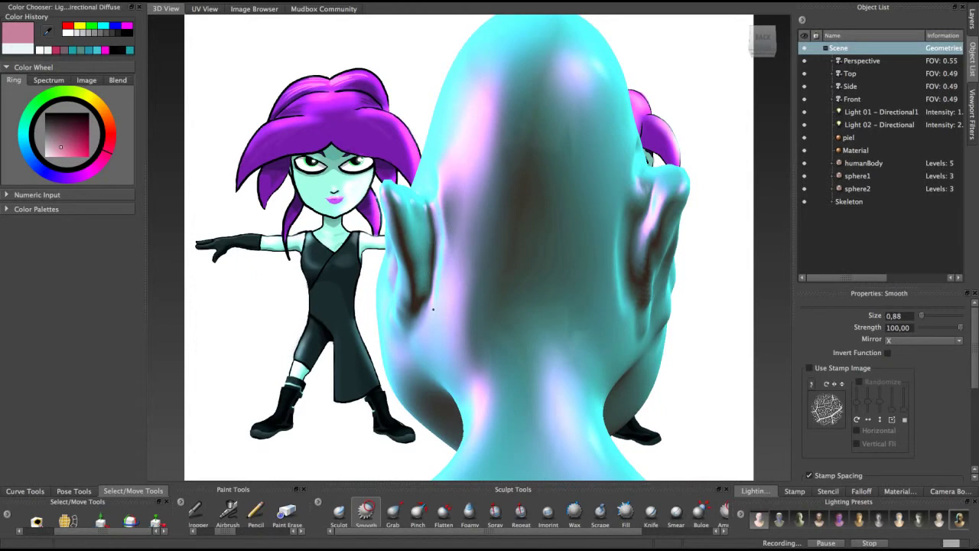
pyautogui.keyDown('alt'); pyautogui.moveTo(437, 292); pyautogui.dragTo(479, 235); pyautogui.keyUp('alt')
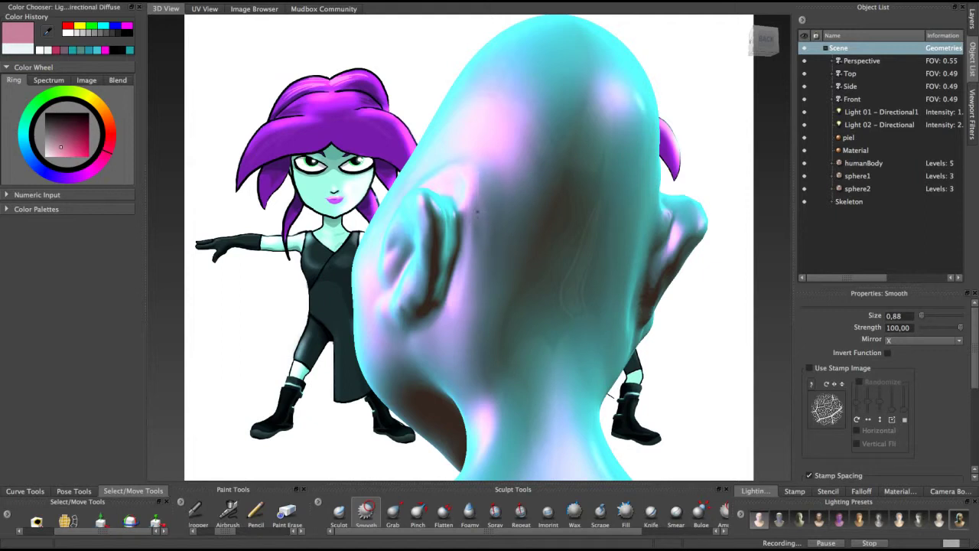
pyautogui.keyDown('alt'); pyautogui.moveTo(488, 259); pyautogui.dragTo(448, 301); pyautogui.keyUp('alt')
pyautogui.keyDown('alt'); pyautogui.moveTo(438, 219); pyautogui.dragTo(482, 286); pyautogui.keyUp('alt')
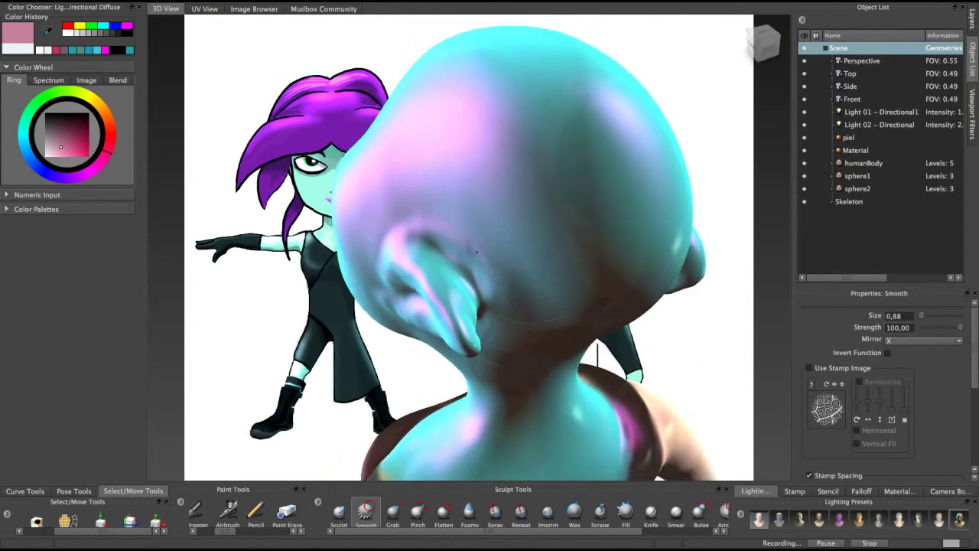
pyautogui.moveTo(460, 252)
pyautogui.mouseDown()
pyautogui.moveTo(459, 219)
pyautogui.moveTo(419, 229)
pyautogui.moveTo(420, 203)
pyautogui.moveTo(451, 253)
pyautogui.moveTo(481, 228)
pyautogui.moveTo(498, 243)
pyautogui.moveTo(434, 228)
pyautogui.moveTo(468, 218)
pyautogui.moveTo(464, 230)
pyautogui.moveTo(463, 204)
pyautogui.moveTo(489, 227)
pyautogui.moveTo(468, 229)
pyautogui.moveTo(462, 245)
pyautogui.mouseUp()
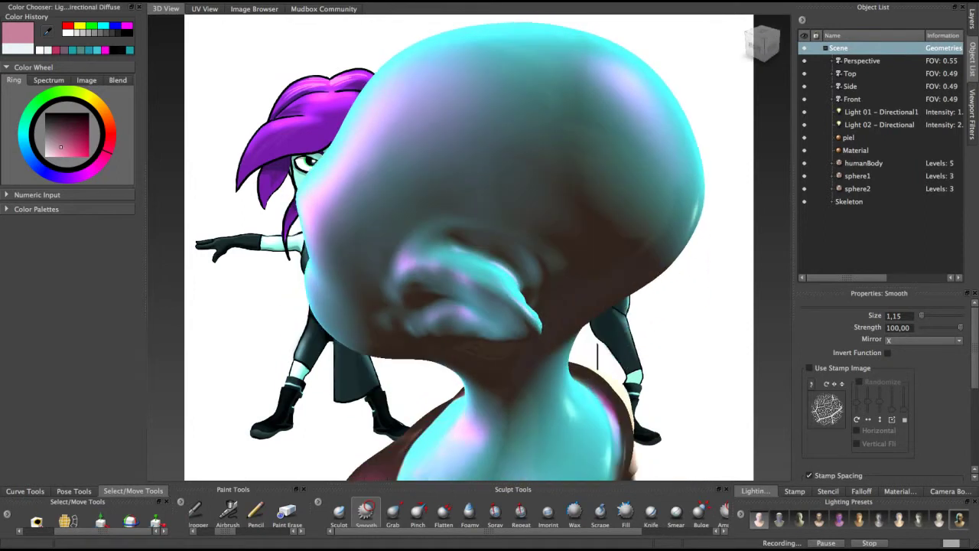
# Sculpt the crease behind the upper ear at size 1.15 and strength 0.50, and smooth it at size 1.48 and strength 100
pyautogui.click(338, 511)
pyautogui.moveTo(404, 402)
pyautogui.keyDown('alt'); pyautogui.mouseDown()
pyautogui.moveTo(404, 264)
pyautogui.moveTo(454, 306)
pyautogui.moveTo(402, 277)
pyautogui.moveTo(451, 240)
pyautogui.mouseUp(); pyautogui.keyUp('alt')
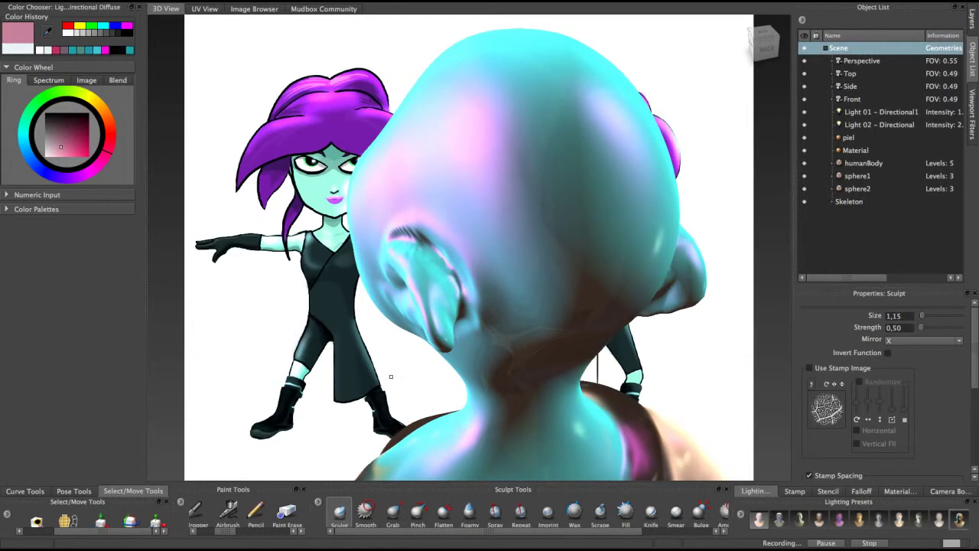
pyautogui.click(366, 511)
pyautogui.moveTo(444, 286)
pyautogui.keyDown('alt'); pyautogui.mouseDown()
pyautogui.moveTo(456, 222)
pyautogui.moveTo(478, 205)
pyautogui.moveTo(390, 227)
pyautogui.mouseUp(); pyautogui.keyUp('alt')
pyautogui.press('b')
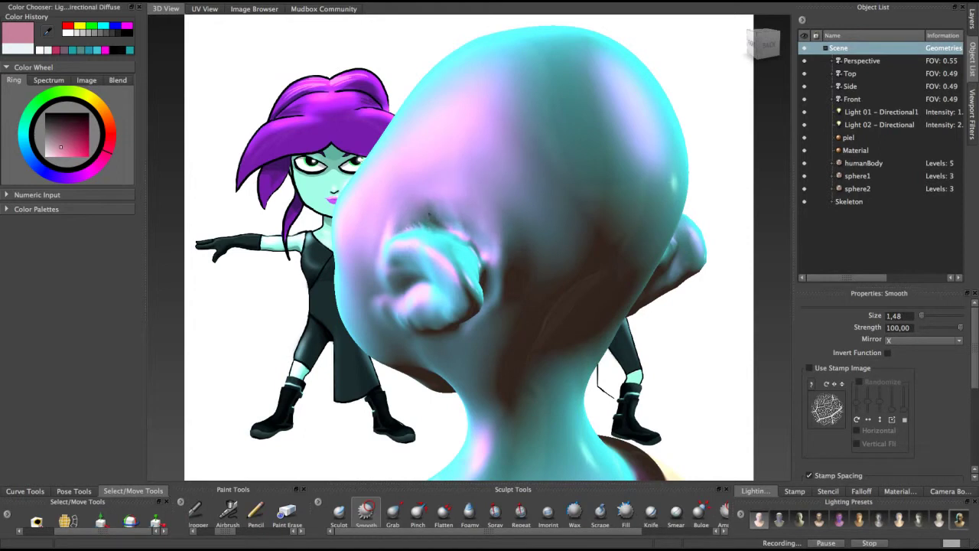
pyautogui.moveTo(412, 221)
pyautogui.mouseDown()
pyautogui.moveTo(444, 226)
pyautogui.moveTo(476, 298)
pyautogui.moveTo(477, 261)
pyautogui.mouseUp()
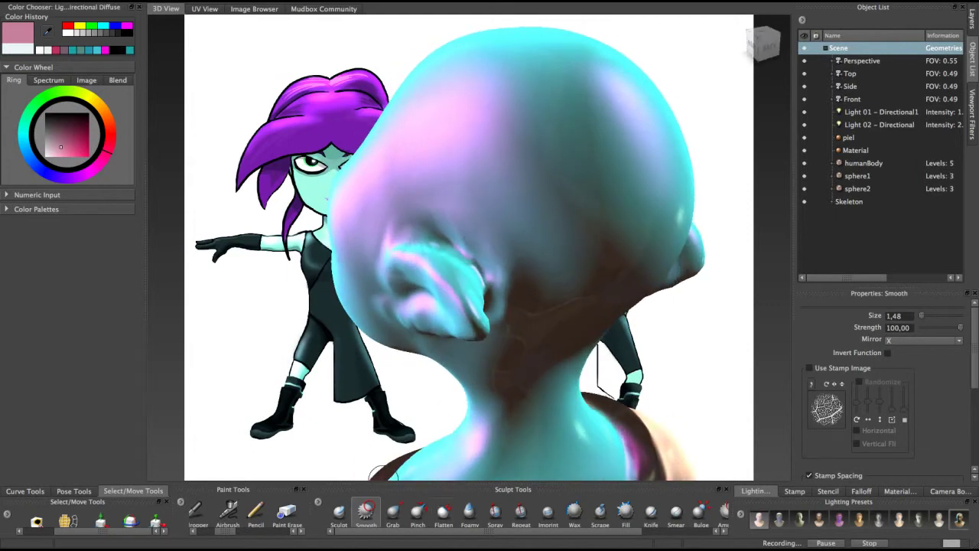
# Flatten the back surface of the ear at size 1.48 and strength 15, mirrored in X
pyautogui.click(444, 511)
pyautogui.moveTo(407, 240)
pyautogui.keyDown('alt'); pyautogui.mouseDown()
pyautogui.moveTo(420, 279)
pyautogui.moveTo(439, 260)
pyautogui.moveTo(406, 256)
pyautogui.mouseUp(); pyautogui.keyUp('alt')
pyautogui.moveTo(449, 283)
pyautogui.mouseDown()
pyautogui.moveTo(450, 272)
pyautogui.moveTo(460, 284)
pyautogui.moveTo(423, 236)
pyautogui.mouseUp()
pyautogui.moveTo(423, 236); pyautogui.dragTo(443, 280)
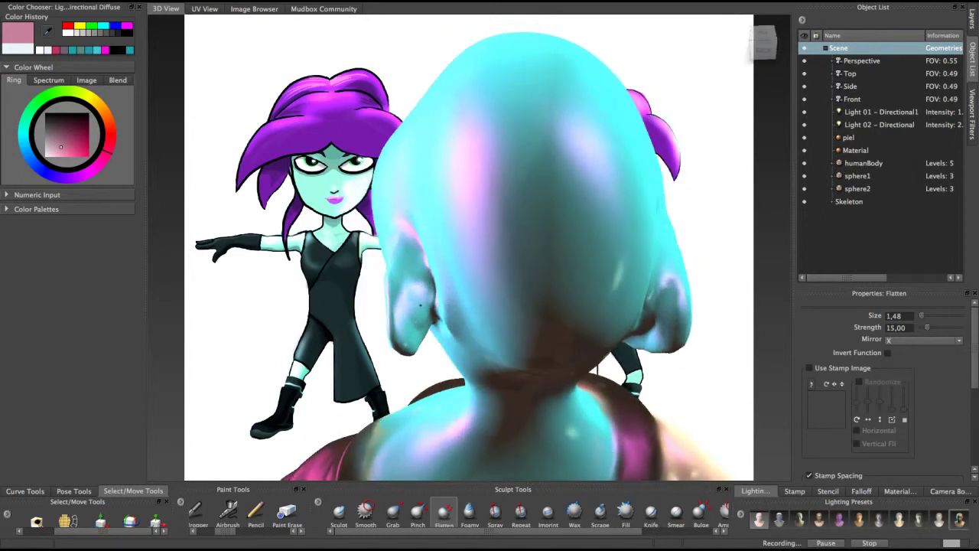
pyautogui.keyDown('alt'); pyautogui.moveTo(413, 264); pyautogui.dragTo(466, 289); pyautogui.keyUp('alt')
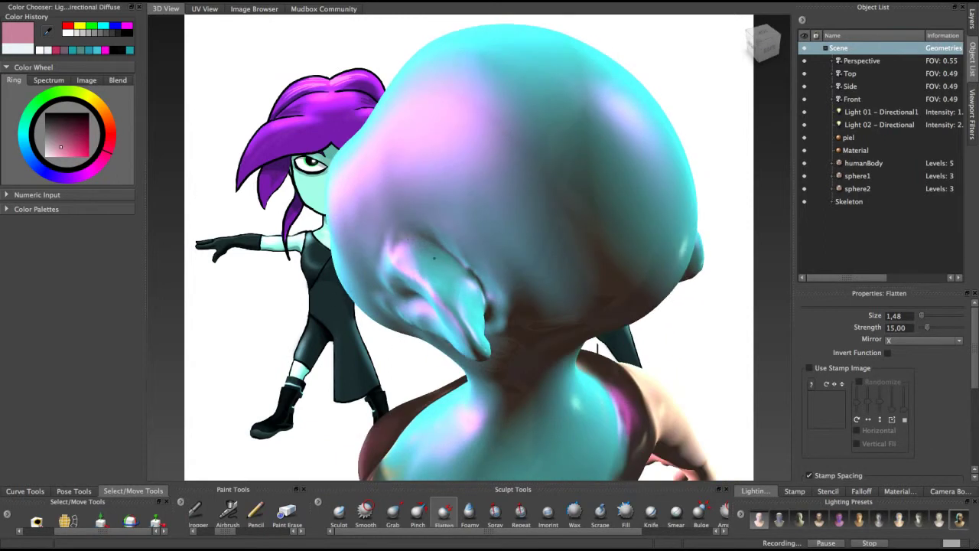
pyautogui.keyDown('alt'); pyautogui.moveTo(429, 282); pyautogui.dragTo(454, 283); pyautogui.keyUp('alt')
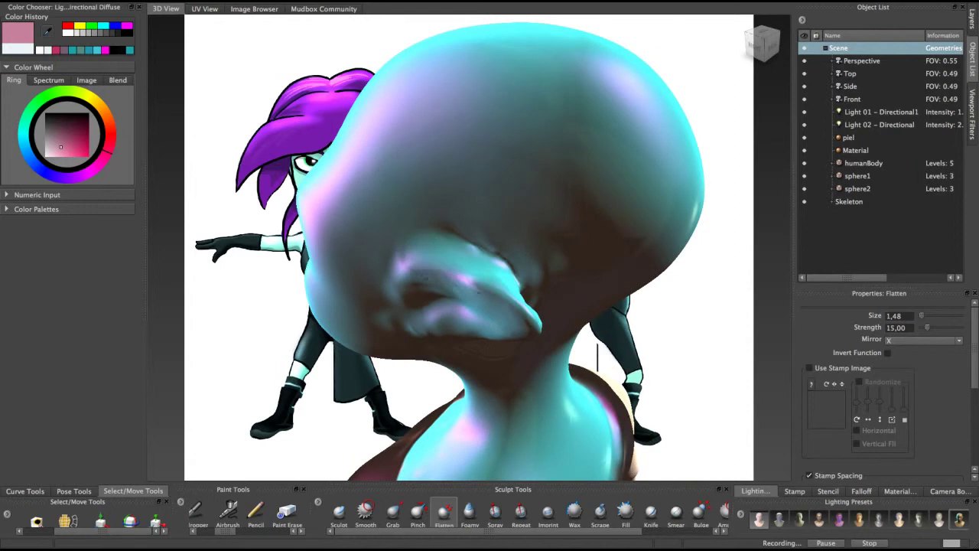
pyautogui.keyDown('alt'); pyautogui.moveTo(459, 273); pyautogui.dragTo(448, 245); pyautogui.keyUp('alt')
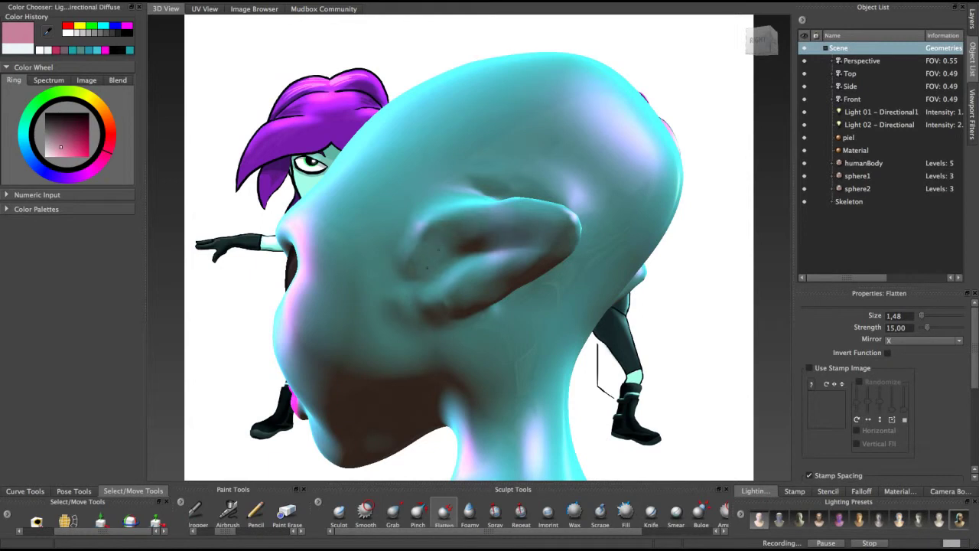
# Smooth the head surface above and behind the ear at sizes 1.48 and 4.04 and strength 100, mirrored in X
pyautogui.moveTo(547, 277)
pyautogui.keyDown('alt'); pyautogui.mouseDown()
pyautogui.moveTo(446, 264)
pyautogui.moveTo(534, 255)
pyautogui.moveTo(390, 274)
pyautogui.mouseUp(); pyautogui.keyUp('alt')
pyautogui.click(365, 511)
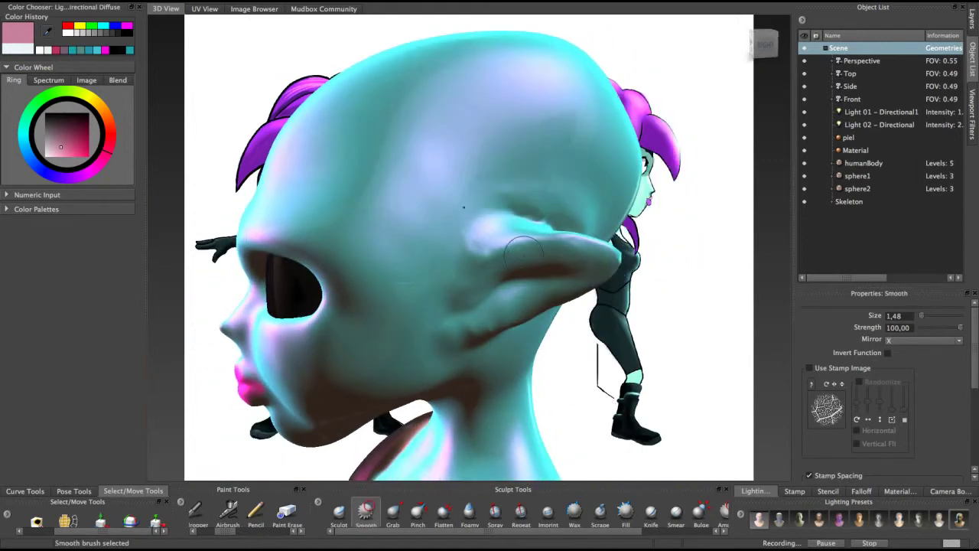
pyautogui.moveTo(466, 192)
pyautogui.mouseDown()
pyautogui.moveTo(536, 202)
pyautogui.moveTo(479, 243)
pyautogui.moveTo(471, 288)
pyautogui.moveTo(490, 264)
pyautogui.moveTo(459, 218)
pyautogui.moveTo(437, 212)
pyautogui.moveTo(459, 239)
pyautogui.moveTo(488, 206)
pyautogui.moveTo(463, 283)
pyautogui.moveTo(494, 218)
pyautogui.mouseUp()
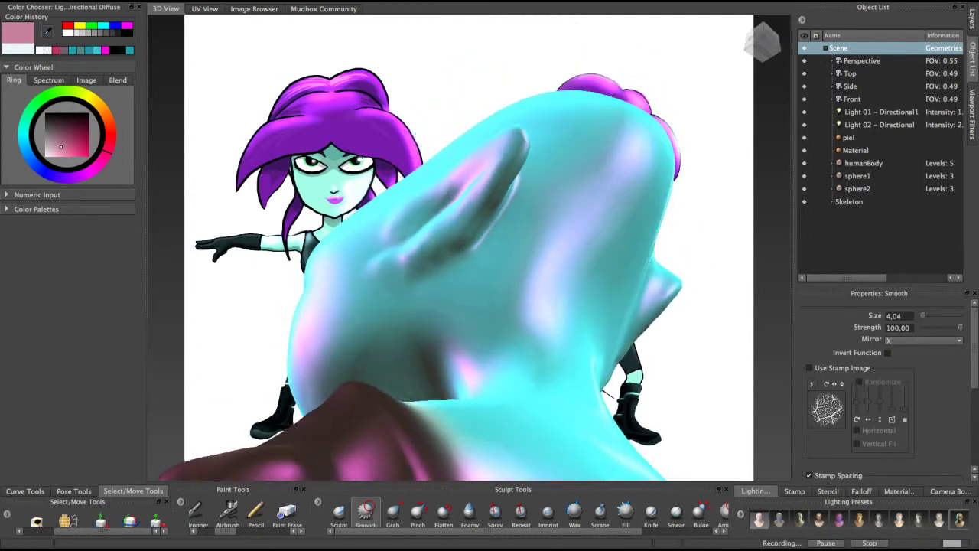
pyautogui.moveTo(379, 268)
pyautogui.keyDown('alt'); pyautogui.mouseDown()
pyautogui.moveTo(462, 203)
pyautogui.moveTo(490, 275)
pyautogui.mouseUp(); pyautogui.keyUp('alt')
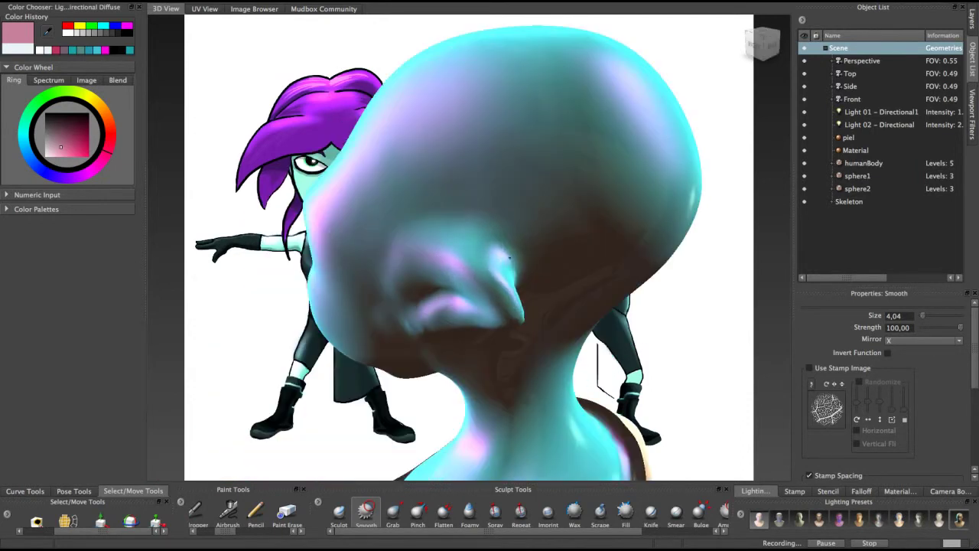
pyautogui.moveTo(494, 245)
pyautogui.keyDown('alt'); pyautogui.mouseDown()
pyautogui.moveTo(431, 206)
pyautogui.moveTo(427, 259)
pyautogui.mouseUp(); pyautogui.keyUp('alt')
pyautogui.keyDown('alt'); pyautogui.moveTo(425, 212); pyautogui.dragTo(409, 285); pyautogui.keyUp('alt')
pyautogui.moveTo(450, 190)
pyautogui.keyDown('alt'); pyautogui.mouseDown()
pyautogui.moveTo(440, 267)
pyautogui.moveTo(449, 238)
pyautogui.moveTo(447, 246)
pyautogui.moveTo(537, 230)
pyautogui.moveTo(557, 216)
pyautogui.mouseUp(); pyautogui.keyUp('alt')
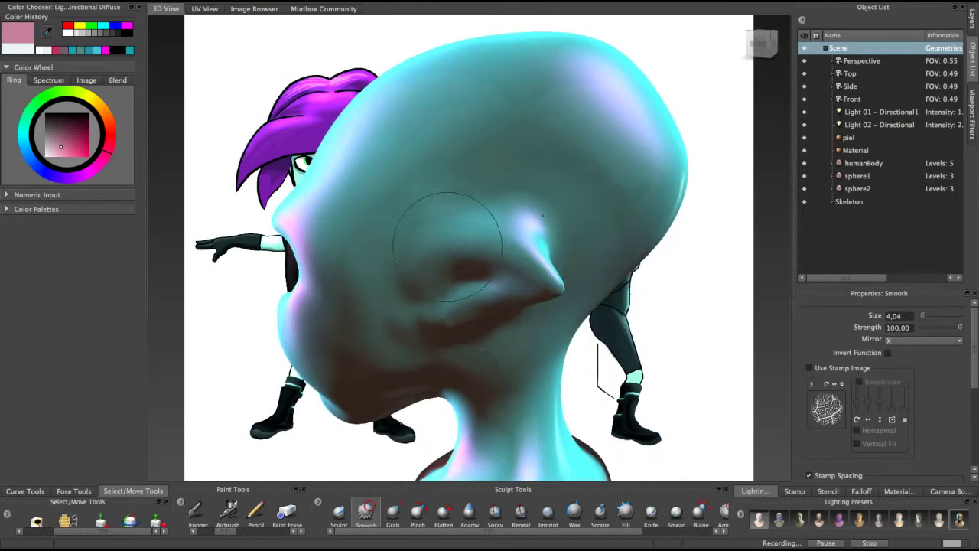
# Build up the ear's outer rim and lobe with Sculpt at strength 0.50, and undo the last stroke on the lobe
pyautogui.click(339, 511)
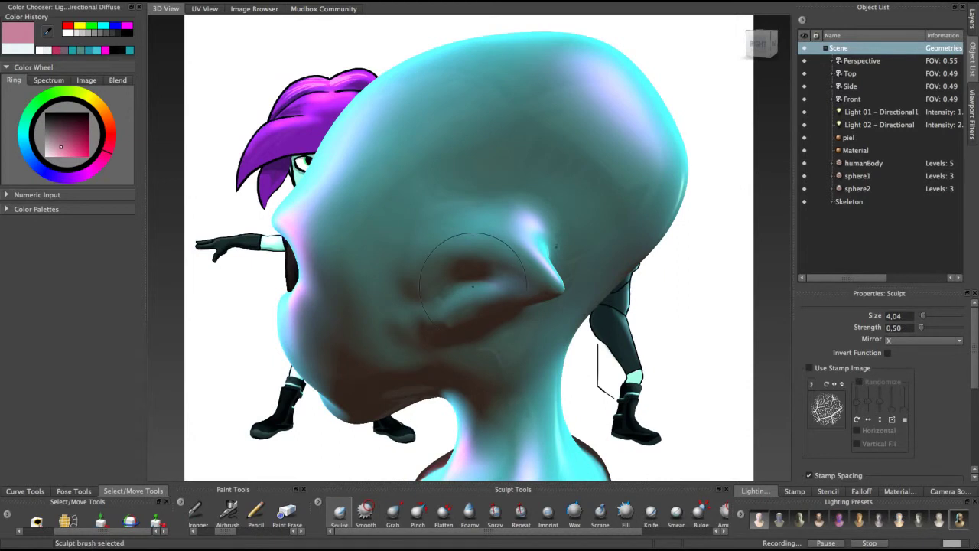
pyautogui.moveTo(476, 229)
pyautogui.mouseDown()
pyautogui.moveTo(450, 228)
pyautogui.moveTo(469, 237)
pyautogui.moveTo(523, 231)
pyautogui.moveTo(463, 238)
pyautogui.moveTo(533, 231)
pyautogui.moveTo(489, 336)
pyautogui.moveTo(452, 310)
pyautogui.moveTo(484, 315)
pyautogui.moveTo(530, 292)
pyautogui.mouseUp()
pyautogui.click(757, 44)
pyautogui.moveTo(449, 312)
pyautogui.mouseDown()
pyautogui.moveTo(493, 321)
pyautogui.moveTo(577, 273)
pyautogui.moveTo(436, 294)
pyautogui.moveTo(527, 329)
pyautogui.mouseUp()
pyautogui.moveTo(459, 302)
pyautogui.mouseDown()
pyautogui.moveTo(401, 310)
pyautogui.moveTo(451, 294)
pyautogui.mouseUp()
pyautogui.click(366, 511)
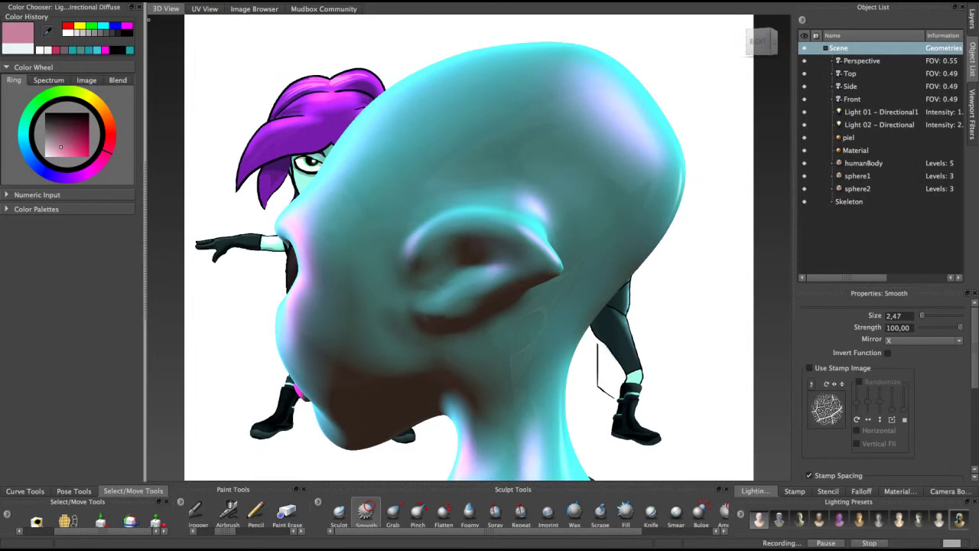
pyautogui.press('super+z')
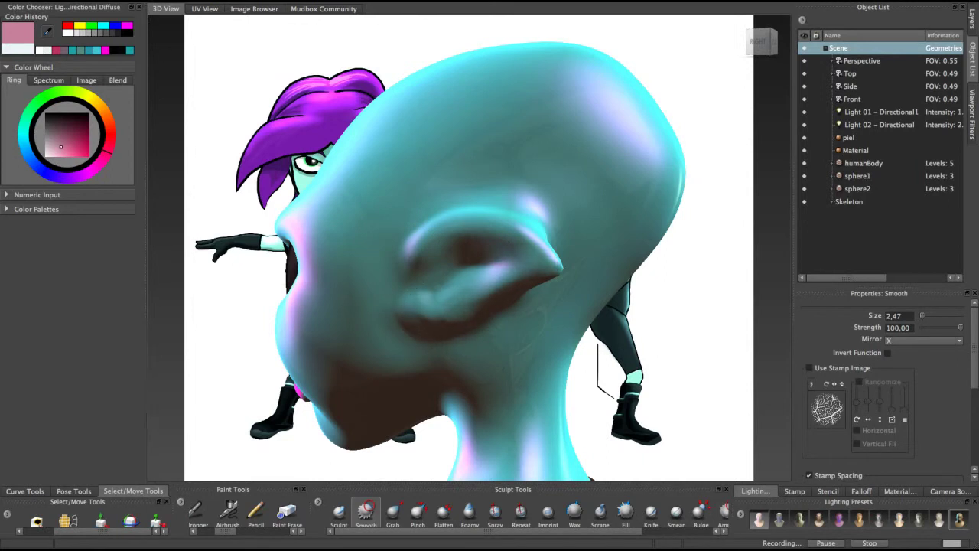
# Flatten the back surface of the ear and its join with the head at size 2.47 and strength 15, mirrored in X
pyautogui.keyDown('alt'); pyautogui.moveTo(528, 340); pyautogui.dragTo(469, 285); pyautogui.keyUp('alt')
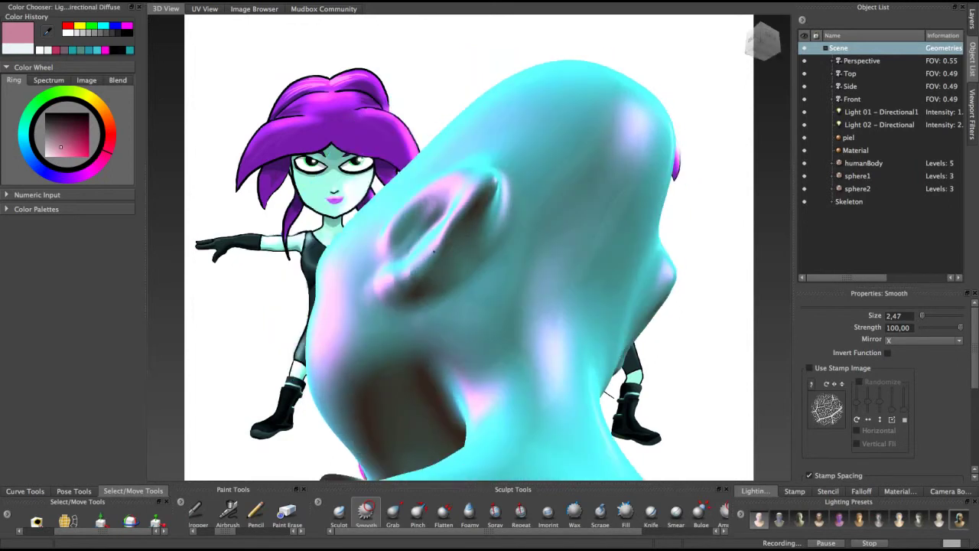
pyautogui.click(444, 511)
pyautogui.moveTo(408, 280)
pyautogui.mouseDown()
pyautogui.moveTo(415, 262)
pyautogui.moveTo(399, 280)
pyautogui.moveTo(426, 306)
pyautogui.moveTo(401, 325)
pyautogui.moveTo(406, 277)
pyautogui.mouseUp()
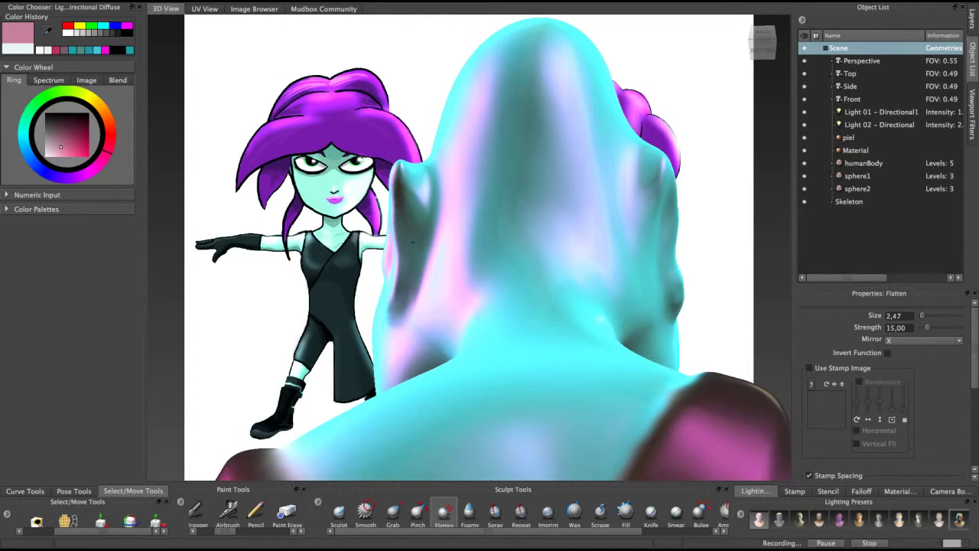
pyautogui.moveTo(436, 222)
pyautogui.keyDown('alt'); pyautogui.mouseDown()
pyautogui.moveTo(447, 301)
pyautogui.moveTo(550, 299)
pyautogui.moveTo(489, 287)
pyautogui.moveTo(456, 336)
pyautogui.mouseUp(); pyautogui.keyUp('alt')
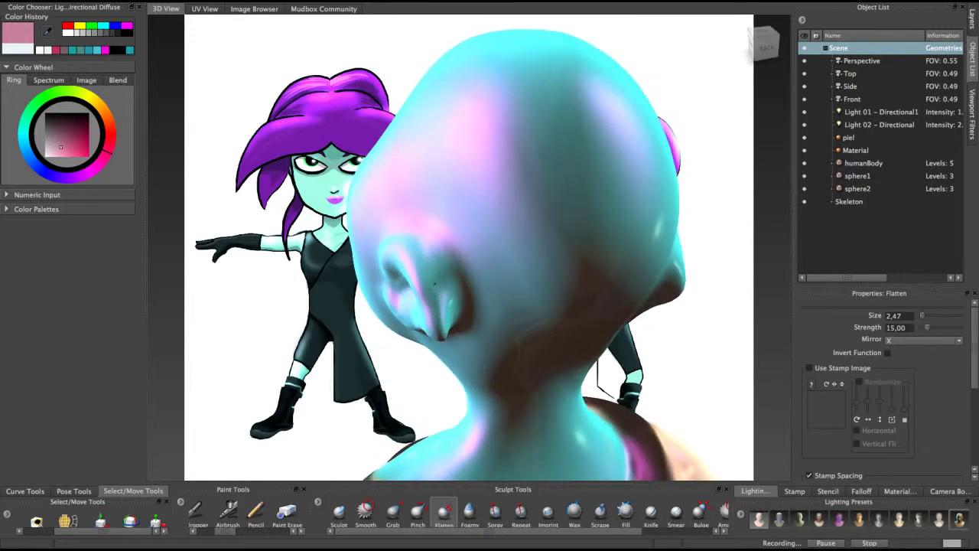
pyautogui.moveTo(435, 294)
pyautogui.mouseDown()
pyautogui.moveTo(467, 293)
pyautogui.moveTo(525, 246)
pyautogui.moveTo(431, 244)
pyautogui.moveTo(439, 263)
pyautogui.moveTo(428, 270)
pyautogui.mouseUp()
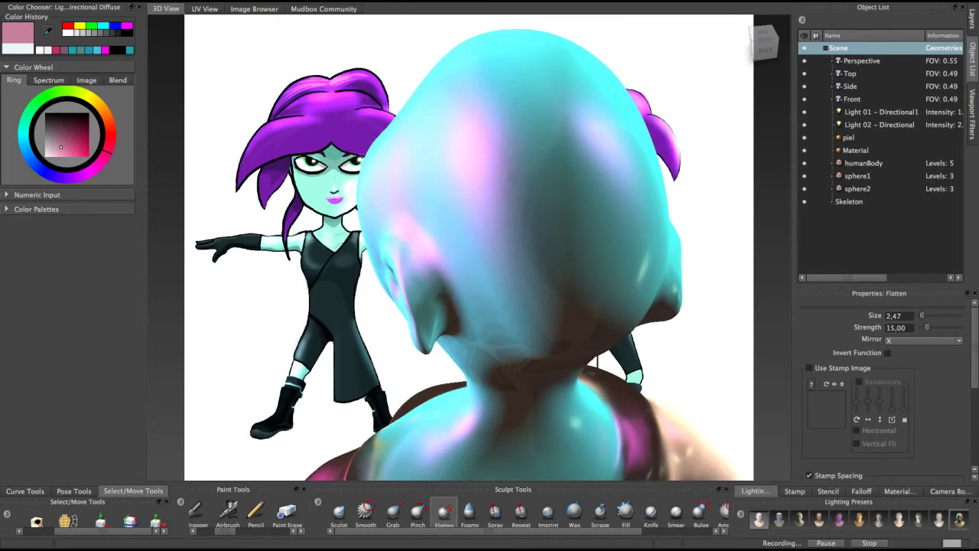
pyautogui.keyDown('alt'); pyautogui.moveTo(428, 302); pyautogui.dragTo(418, 225); pyautogui.keyUp('alt')
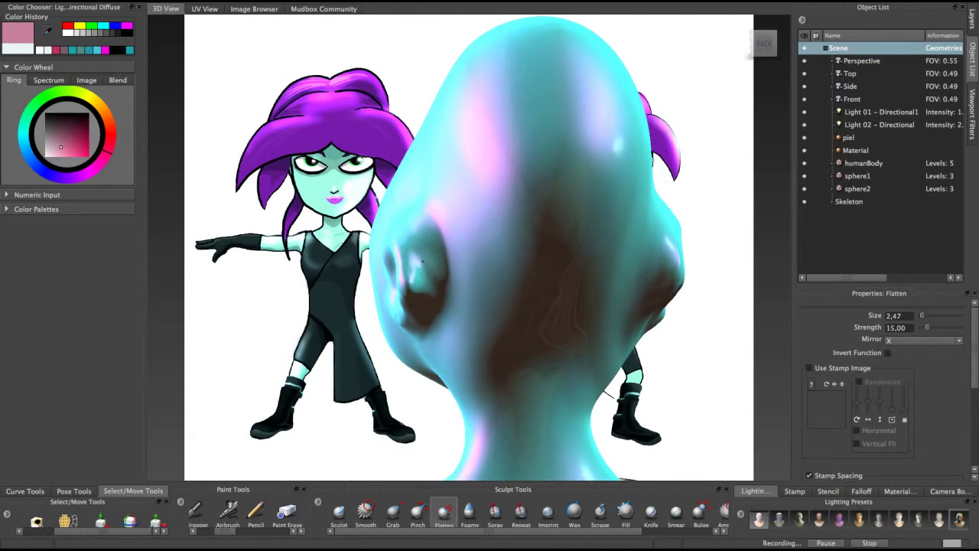
pyautogui.keyDown('alt'); pyautogui.moveTo(413, 266); pyautogui.dragTo(441, 207); pyautogui.keyUp('alt')
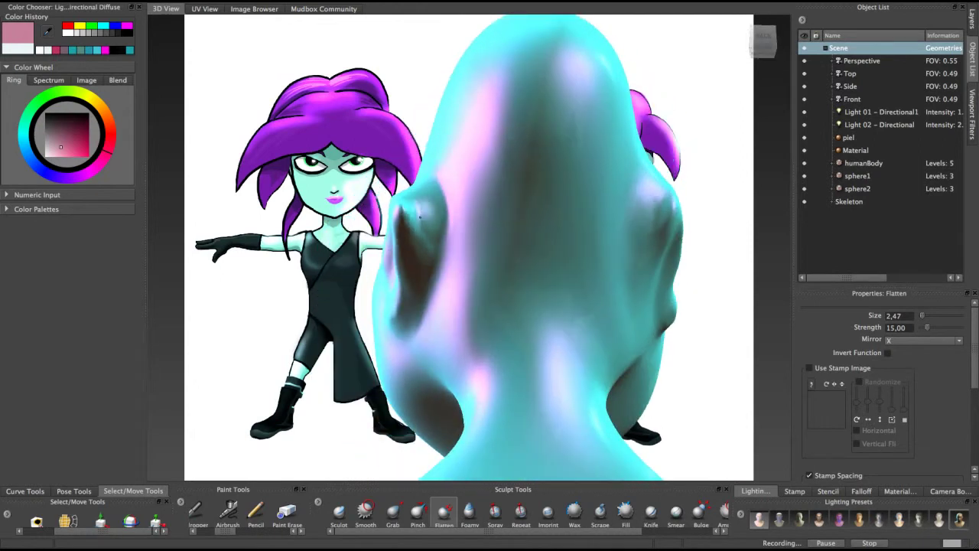
pyautogui.keyDown('alt'); pyautogui.moveTo(416, 213); pyautogui.dragTo(467, 252); pyautogui.keyUp('alt')
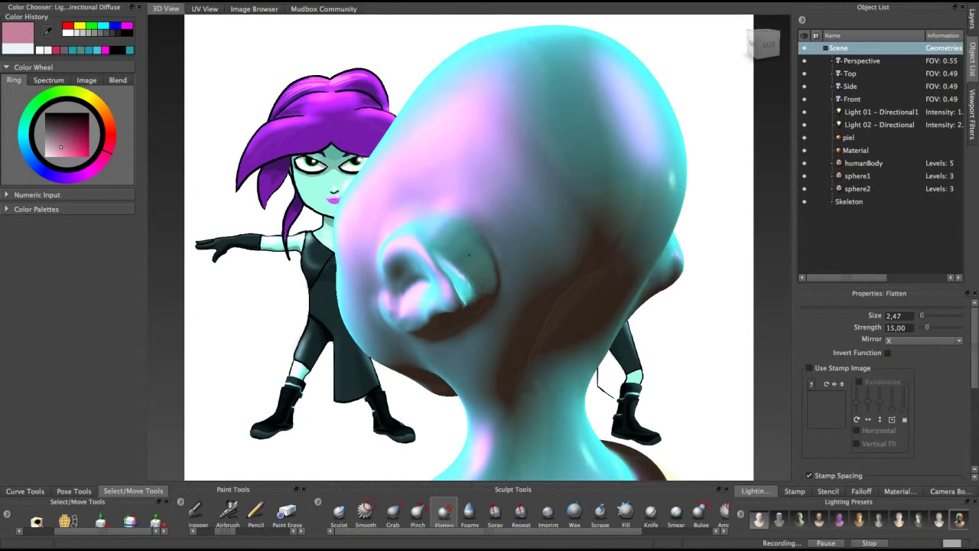
pyautogui.keyDown('alt'); pyautogui.moveTo(457, 242); pyautogui.dragTo(429, 233); pyautogui.keyUp('alt')
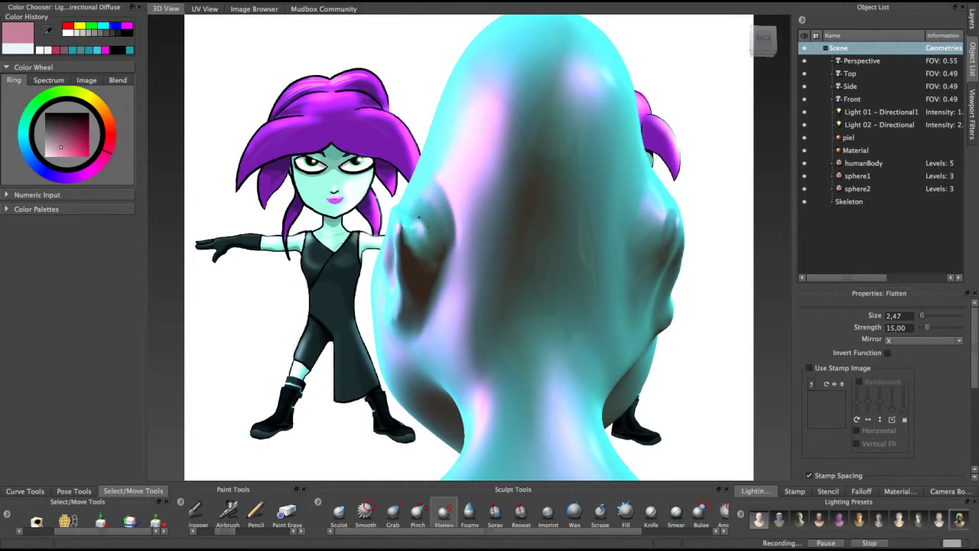
pyautogui.moveTo(414, 222)
pyautogui.keyDown('alt'); pyautogui.mouseDown()
pyautogui.moveTo(427, 252)
pyautogui.moveTo(439, 250)
pyautogui.moveTo(430, 240)
pyautogui.moveTo(496, 236)
pyautogui.mouseUp(); pyautogui.keyUp('alt')
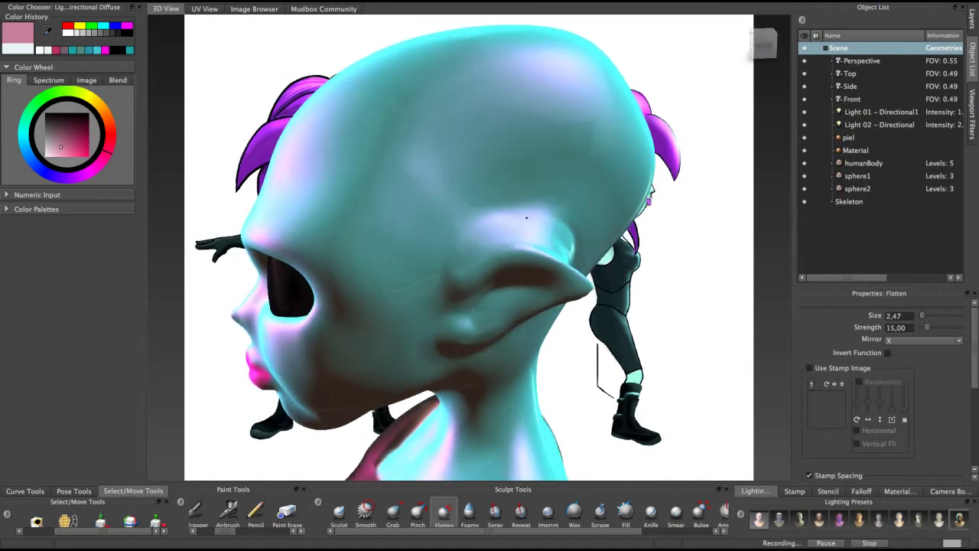
pyautogui.moveTo(540, 229)
pyautogui.keyDown('alt'); pyautogui.mouseDown()
pyautogui.moveTo(493, 224)
pyautogui.moveTo(437, 284)
pyautogui.mouseUp(); pyautogui.keyUp('alt')
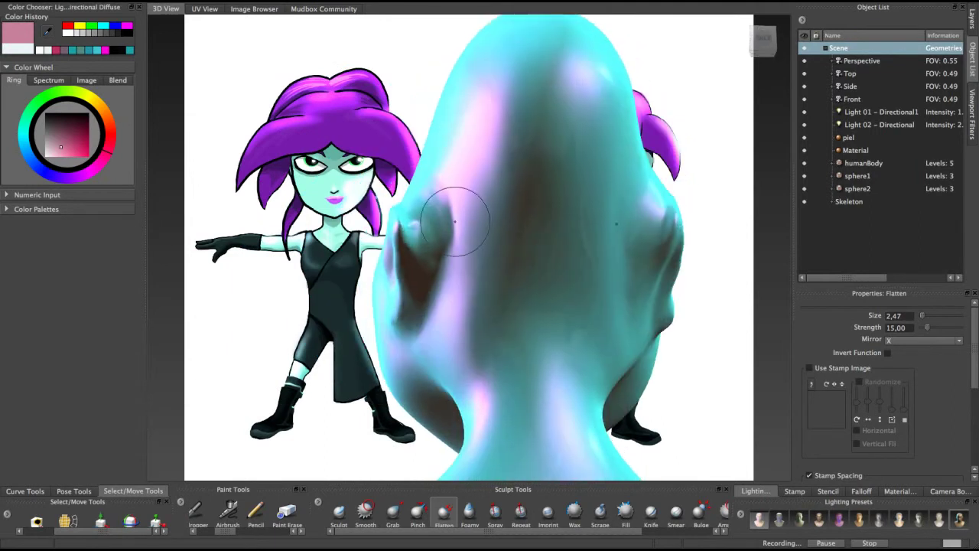
# Smooth the transition between the upper back of the ear and the skull at size 2.47 and strength 100
pyautogui.click(365, 511)
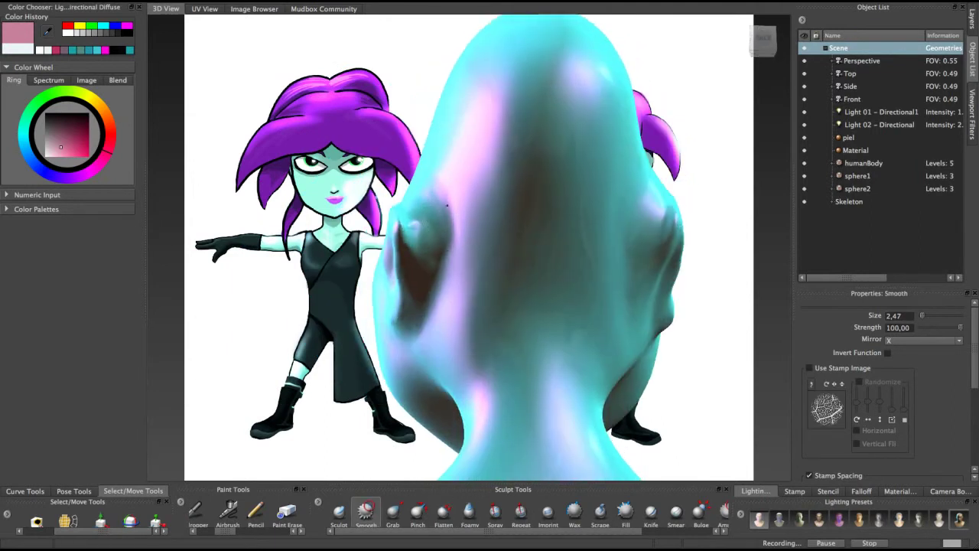
pyautogui.moveTo(430, 204)
pyautogui.mouseDown()
pyautogui.moveTo(421, 215)
pyautogui.moveTo(486, 200)
pyautogui.mouseUp()
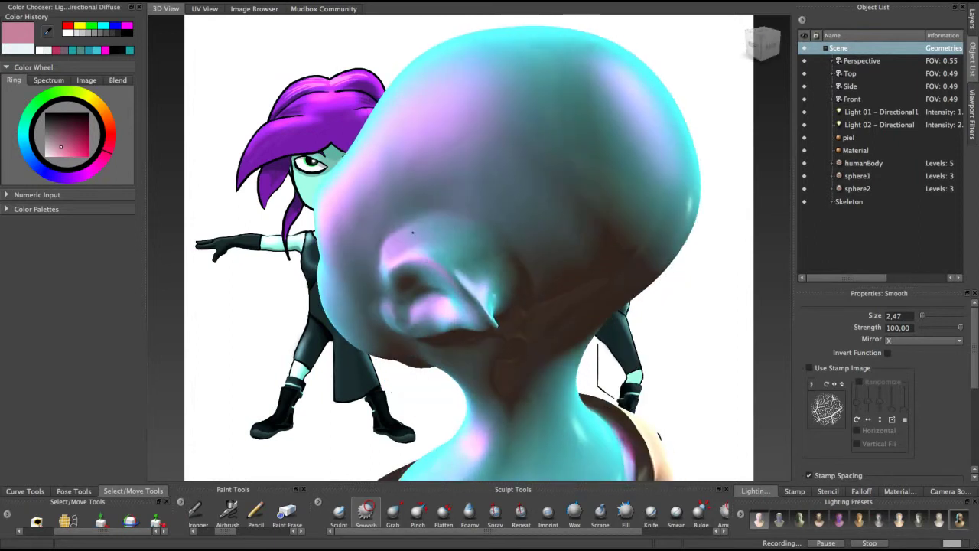
pyautogui.keyDown('alt'); pyautogui.moveTo(386, 247); pyautogui.dragTo(437, 225); pyautogui.keyUp('alt')
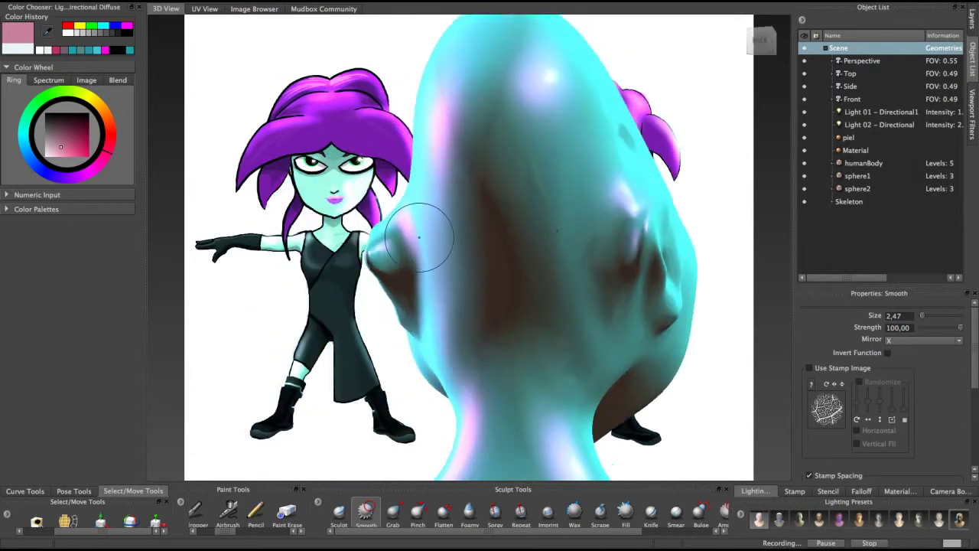
pyautogui.moveTo(414, 323)
pyautogui.keyDown('alt'); pyautogui.mouseDown()
pyautogui.moveTo(436, 258)
pyautogui.moveTo(406, 291)
pyautogui.moveTo(417, 452)
pyautogui.mouseUp(); pyautogui.keyUp('alt')
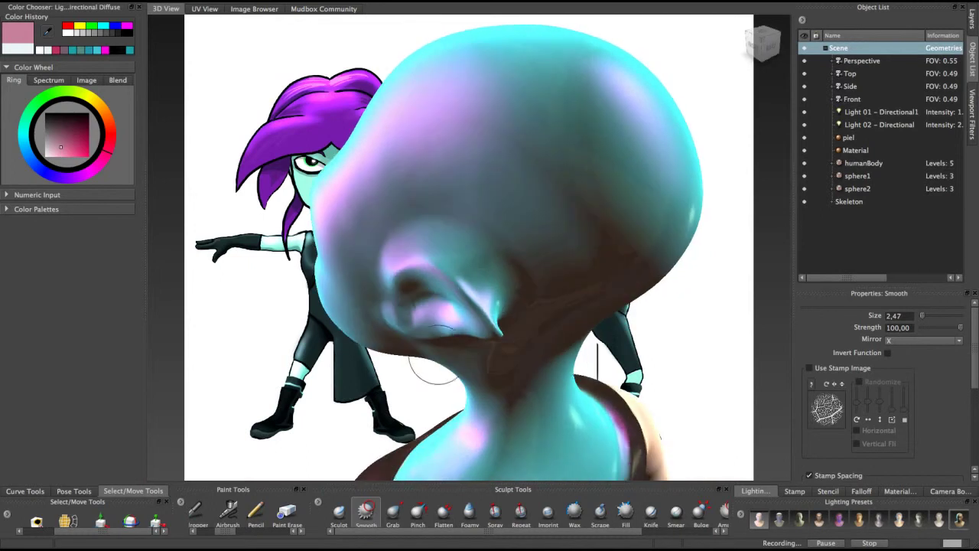
# Sculpt the crease behind the ear where it meets the skull at sizes 2.47 and 1.46 and strength 0.50
pyautogui.click(339, 511)
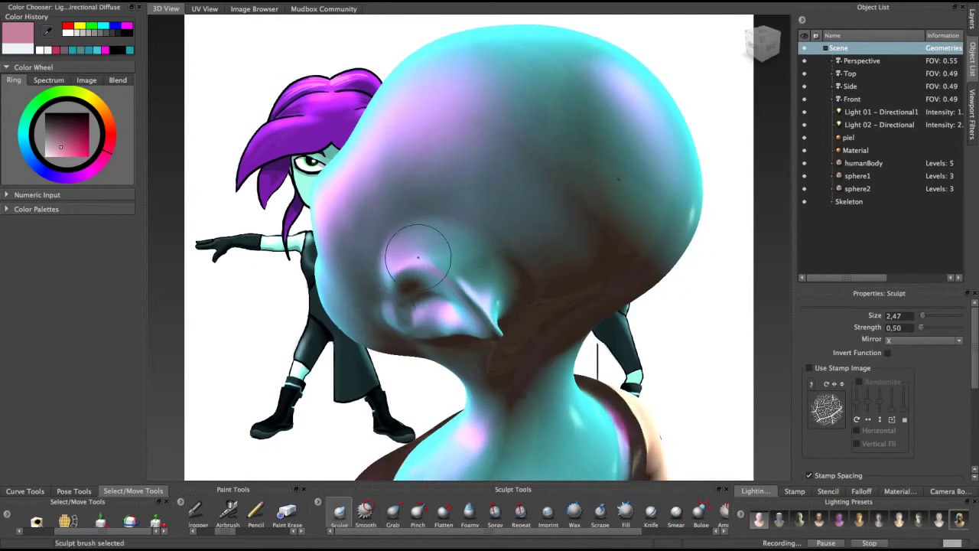
pyautogui.moveTo(416, 259)
pyautogui.mouseDown()
pyautogui.moveTo(393, 252)
pyautogui.moveTo(418, 244)
pyautogui.mouseUp()
pyautogui.moveTo(501, 279)
pyautogui.keyDown('alt'); pyautogui.mouseDown()
pyautogui.moveTo(381, 242)
pyautogui.moveTo(455, 282)
pyautogui.mouseUp(); pyautogui.keyUp('alt')
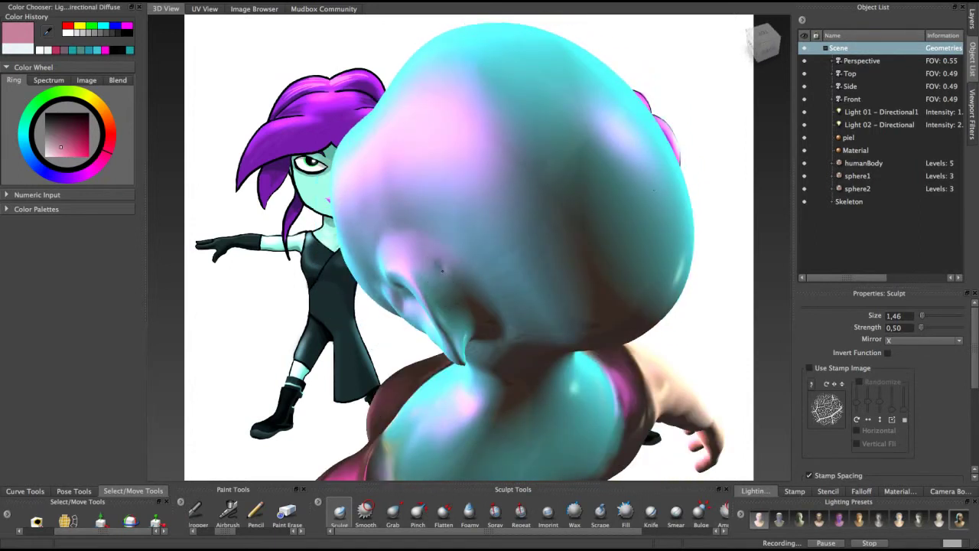
pyautogui.moveTo(490, 260)
pyautogui.keyDown('alt'); pyautogui.mouseDown()
pyautogui.moveTo(443, 228)
pyautogui.moveTo(429, 243)
pyautogui.moveTo(443, 290)
pyautogui.moveTo(425, 241)
pyautogui.mouseUp(); pyautogui.keyUp('alt')
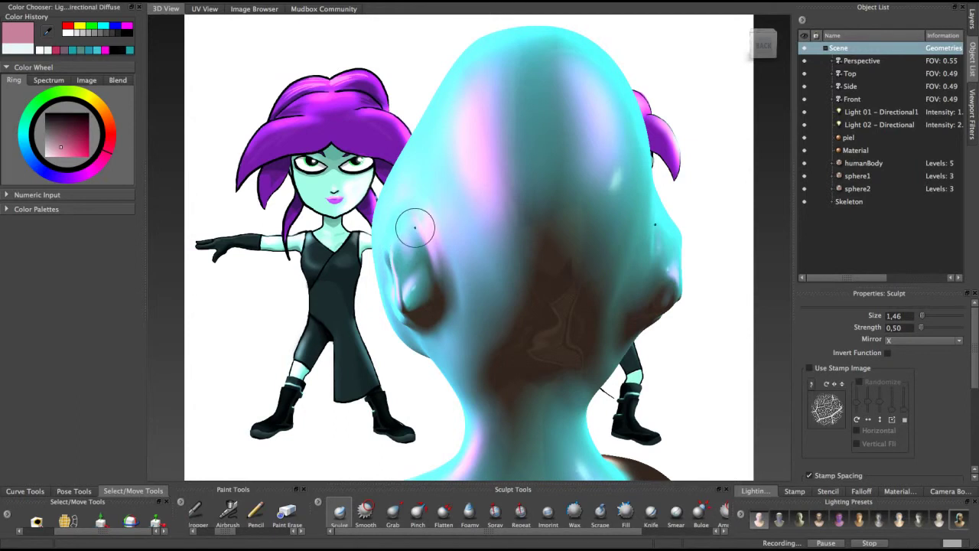
pyautogui.moveTo(436, 257)
pyautogui.mouseDown()
pyautogui.moveTo(448, 313)
pyautogui.moveTo(445, 277)
pyautogui.mouseUp()
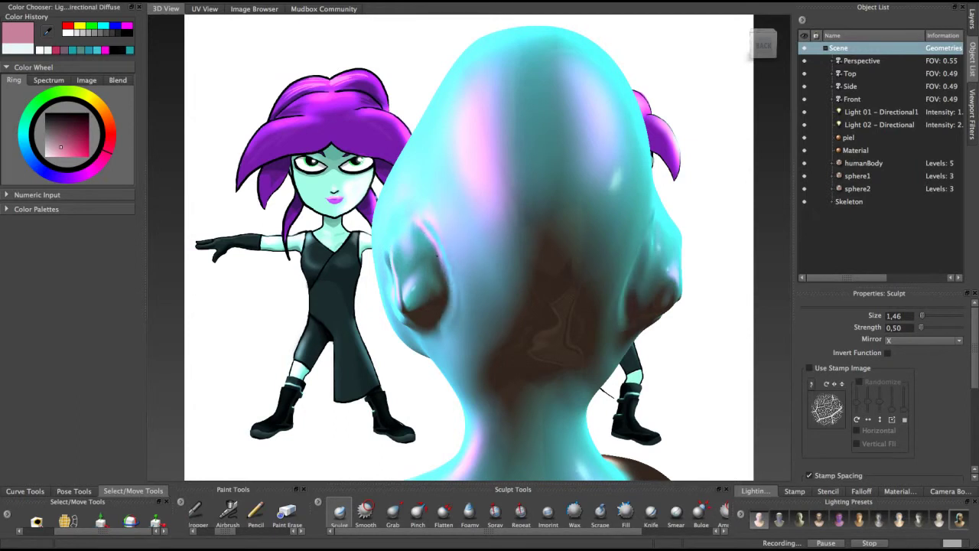
pyautogui.moveTo(459, 284)
pyautogui.keyDown('alt'); pyautogui.mouseDown()
pyautogui.moveTo(458, 248)
pyautogui.moveTo(482, 200)
pyautogui.moveTo(482, 168)
pyautogui.moveTo(467, 238)
pyautogui.moveTo(447, 263)
pyautogui.mouseUp(); pyautogui.keyUp('alt')
pyautogui.moveTo(480, 214)
pyautogui.keyDown('alt'); pyautogui.mouseDown()
pyautogui.moveTo(474, 246)
pyautogui.moveTo(577, 260)
pyautogui.moveTo(570, 264)
pyautogui.mouseUp(); pyautogui.keyUp('alt')
# Smooth the sculpted crease and the back of the ear at size 1.46 and strength 100, mirrored in X
pyautogui.click(366, 511)
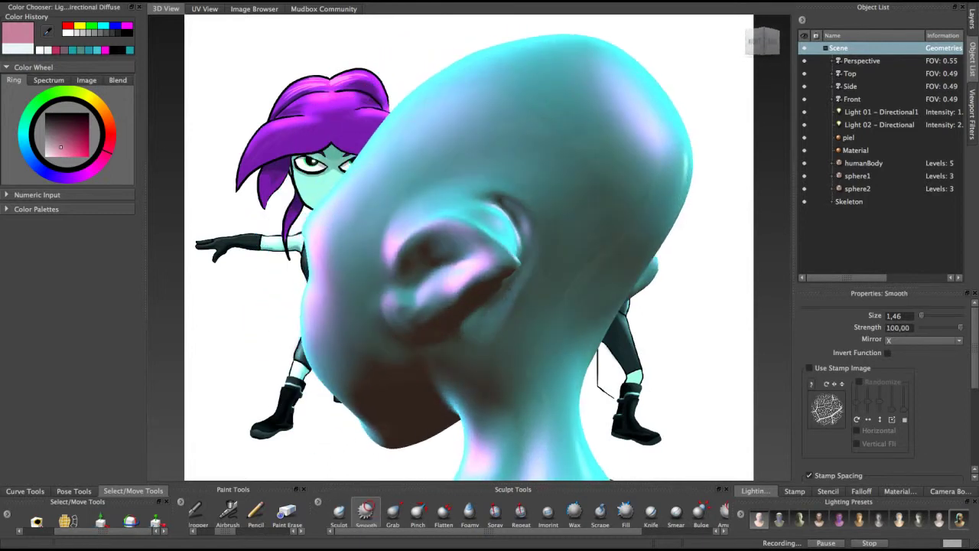
pyautogui.moveTo(512, 200); pyautogui.dragTo(507, 198)
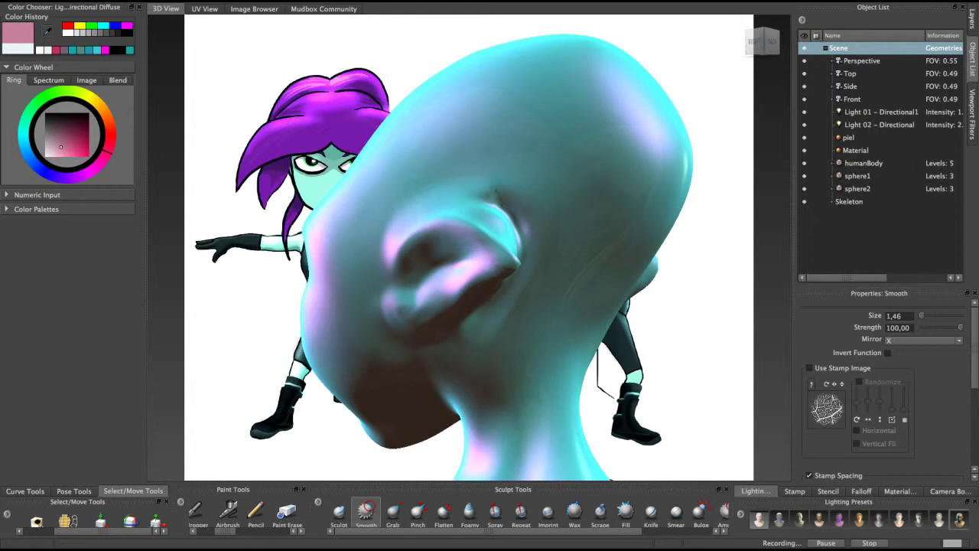
pyautogui.moveTo(566, 268)
pyautogui.keyDown('alt'); pyautogui.mouseDown()
pyautogui.moveTo(446, 275)
pyautogui.moveTo(450, 245)
pyautogui.moveTo(520, 162)
pyautogui.moveTo(445, 236)
pyautogui.moveTo(474, 181)
pyautogui.moveTo(536, 227)
pyautogui.moveTo(616, 246)
pyautogui.mouseUp(); pyautogui.keyUp('alt')
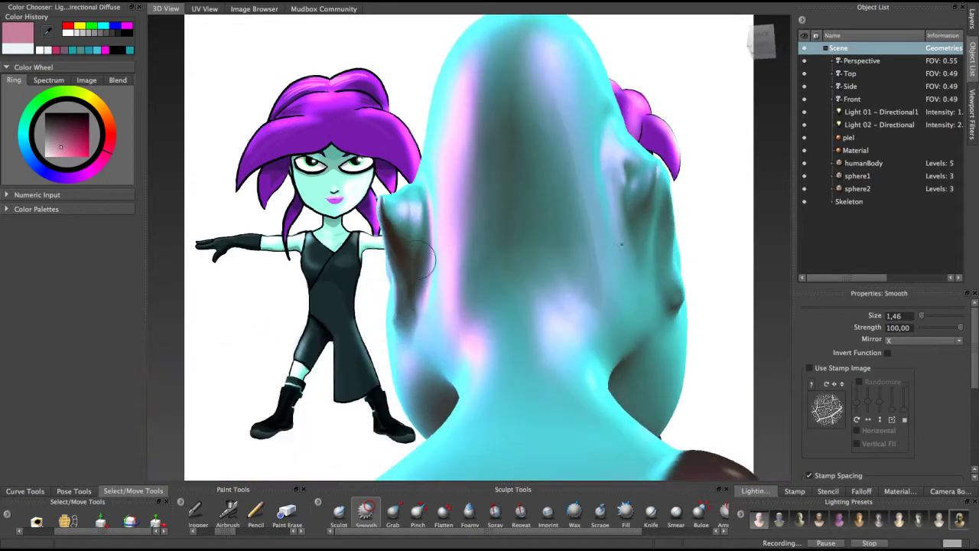
pyautogui.keyDown('alt'); pyautogui.moveTo(438, 231); pyautogui.dragTo(467, 243); pyautogui.keyUp('alt')
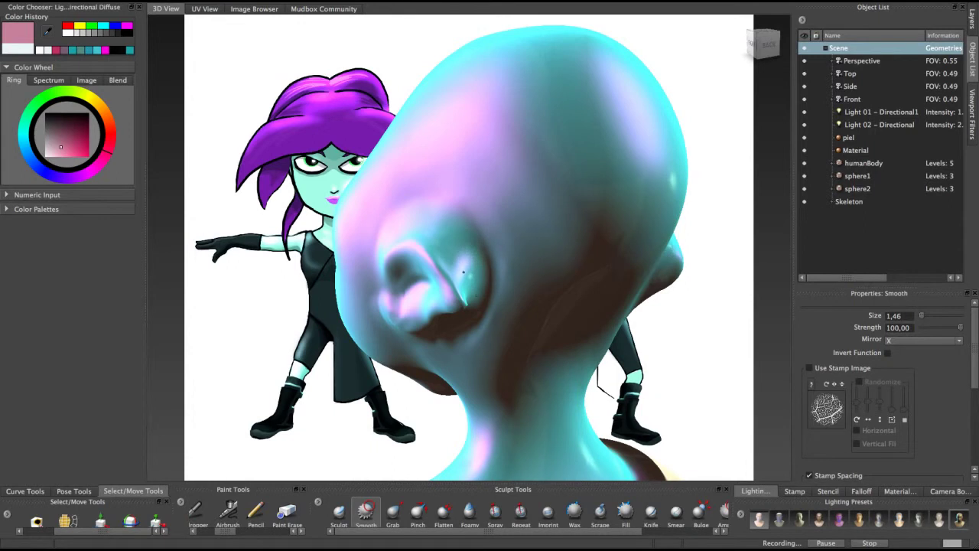
pyautogui.moveTo(384, 245)
pyautogui.mouseDown()
pyautogui.moveTo(365, 242)
pyautogui.moveTo(481, 224)
pyautogui.moveTo(468, 210)
pyautogui.moveTo(545, 220)
pyautogui.moveTo(509, 251)
pyautogui.moveTo(527, 269)
pyautogui.moveTo(461, 225)
pyautogui.moveTo(490, 231)
pyautogui.mouseUp()
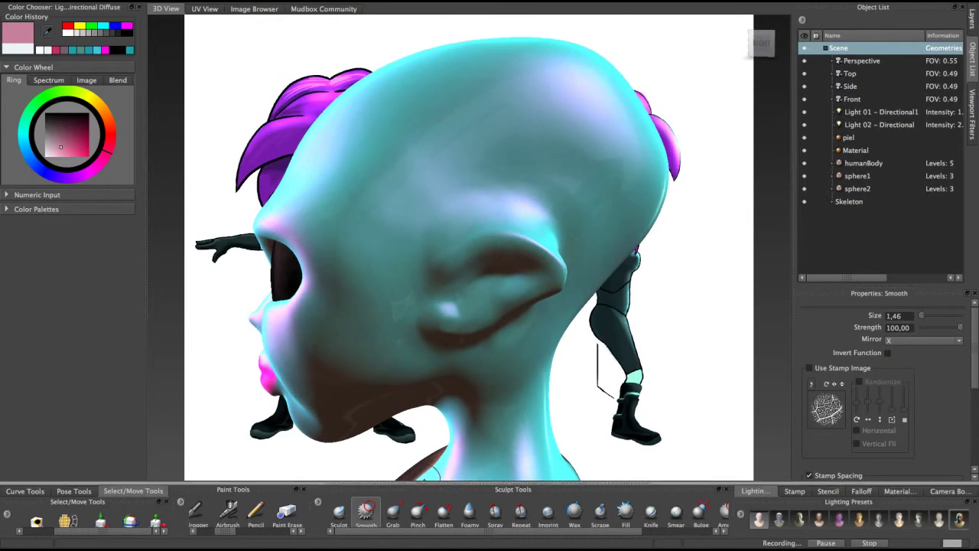
# Pull the upper ear and its tip up and back with Grab at size 4.86 and strength 100, redoing the first attempt
pyautogui.press('3')
pyautogui.moveTo(564, 267)
pyautogui.mouseDown()
pyautogui.moveTo(587, 268)
pyautogui.moveTo(573, 253)
pyautogui.moveTo(541, 261)
pyautogui.moveTo(580, 261)
pyautogui.moveTo(556, 262)
pyautogui.moveTo(604, 223)
pyautogui.mouseUp()
pyautogui.press('super+z')
pyautogui.keyDown('alt'); pyautogui.moveTo(686, 72); pyautogui.dragTo(691, 104); pyautogui.keyUp('alt')
pyautogui.moveTo(495, 227)
pyautogui.mouseDown()
pyautogui.moveTo(503, 230)
pyautogui.moveTo(419, 246)
pyautogui.moveTo(446, 232)
pyautogui.moveTo(429, 217)
pyautogui.moveTo(449, 197)
pyautogui.moveTo(405, 262)
pyautogui.moveTo(553, 167)
pyautogui.mouseUp()
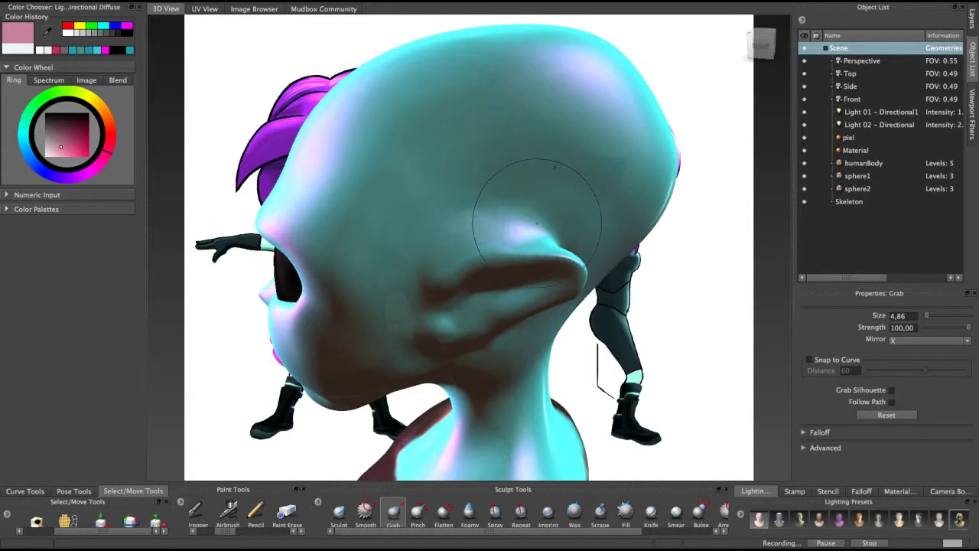
pyautogui.moveTo(598, 208)
pyautogui.keyDown('alt'); pyautogui.mouseDown()
pyautogui.moveTo(537, 192)
pyautogui.moveTo(404, 218)
pyautogui.moveTo(419, 242)
pyautogui.mouseUp(); pyautogui.keyUp('alt')
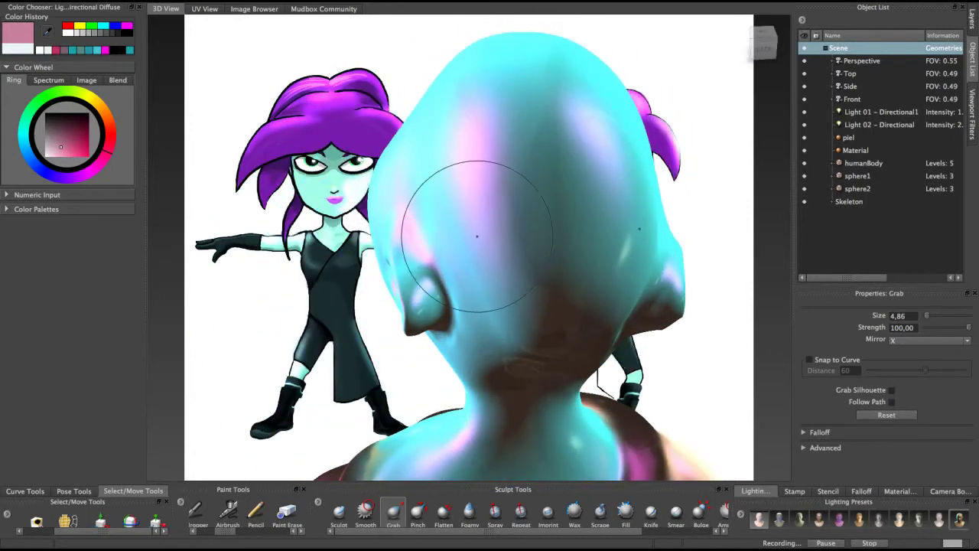
# Reshape the back of the ear and its join with the skull using Grab at sizes 3.07 and 5.37 and strength 100, mirrored in X
pyautogui.press('b')
pyautogui.moveTo(483, 227); pyautogui.dragTo(442, 220)
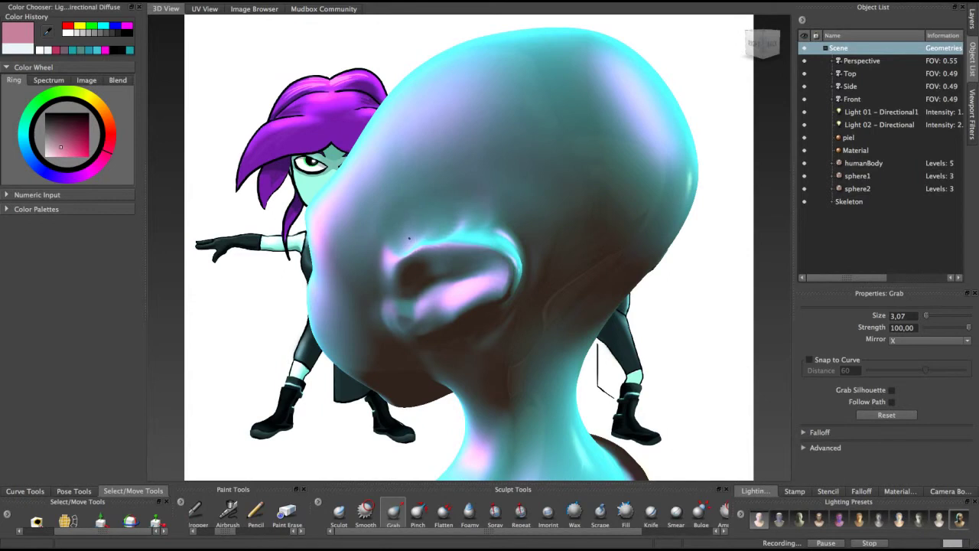
pyautogui.keyDown('alt'); pyautogui.moveTo(430, 241); pyautogui.dragTo(396, 227); pyautogui.keyUp('alt')
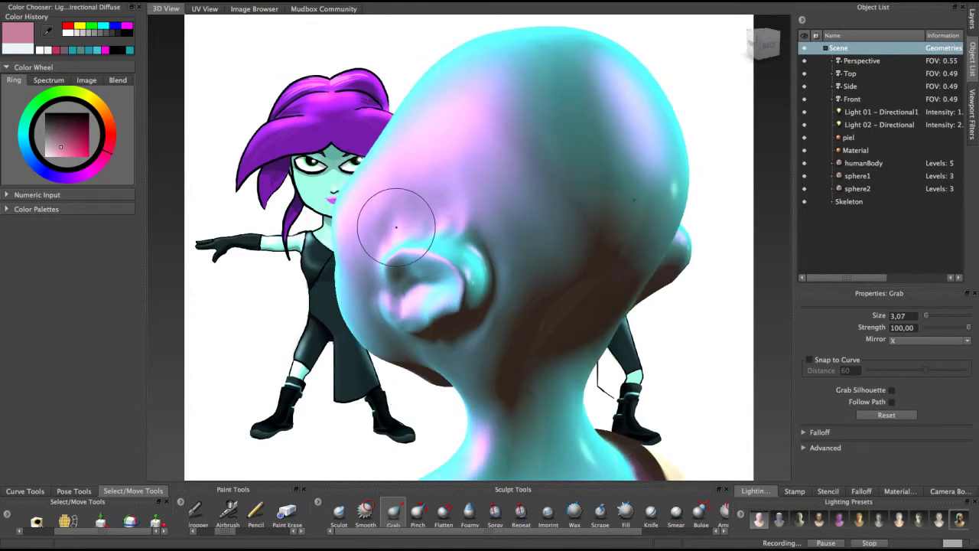
pyautogui.moveTo(465, 241)
pyautogui.keyDown('alt'); pyautogui.mouseDown()
pyautogui.moveTo(429, 208)
pyautogui.moveTo(456, 223)
pyautogui.moveTo(465, 211)
pyautogui.moveTo(456, 180)
pyautogui.mouseUp(); pyautogui.keyUp('alt')
pyautogui.press('b')
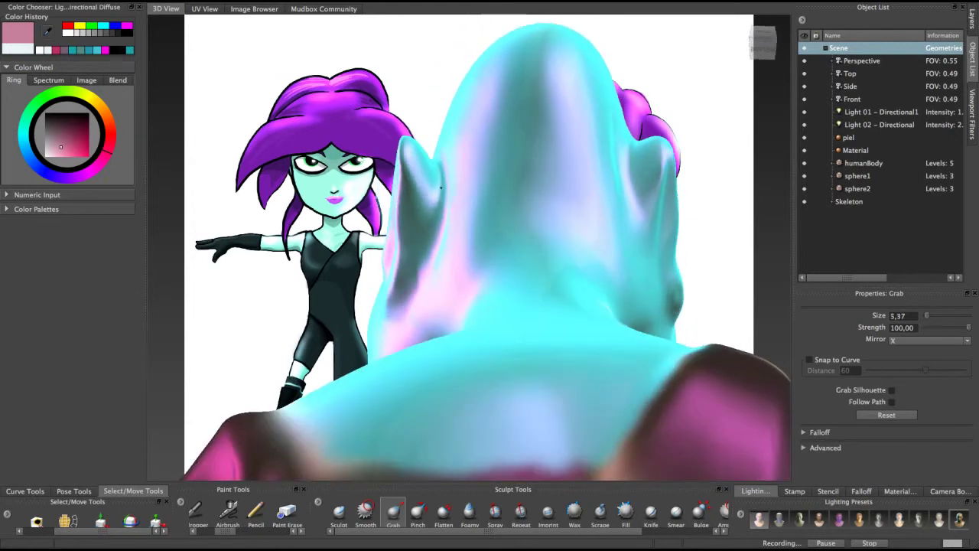
pyautogui.moveTo(442, 217); pyautogui.dragTo(434, 222)
pyautogui.moveTo(434, 255)
pyautogui.mouseDown()
pyautogui.moveTo(426, 259)
pyautogui.moveTo(460, 329)
pyautogui.moveTo(488, 263)
pyautogui.mouseUp()
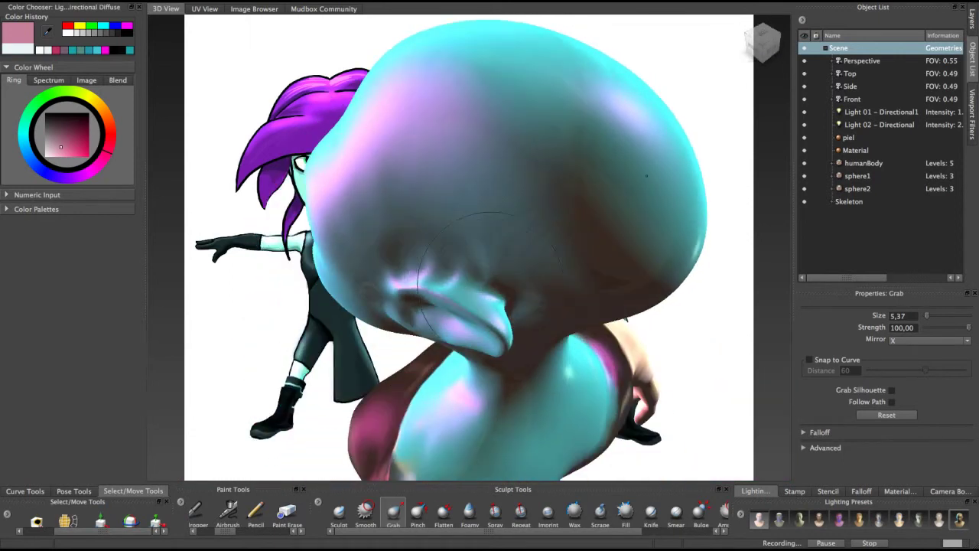
pyautogui.moveTo(501, 298)
pyautogui.keyDown('alt'); pyautogui.mouseDown()
pyautogui.moveTo(440, 218)
pyautogui.moveTo(463, 221)
pyautogui.moveTo(479, 284)
pyautogui.moveTo(476, 269)
pyautogui.moveTo(402, 310)
pyautogui.moveTo(351, 318)
pyautogui.mouseUp(); pyautogui.keyUp('alt')
pyautogui.moveTo(455, 205)
pyautogui.keyDown('alt'); pyautogui.mouseDown()
pyautogui.moveTo(437, 225)
pyautogui.moveTo(486, 224)
pyautogui.moveTo(532, 243)
pyautogui.moveTo(589, 208)
pyautogui.moveTo(440, 188)
pyautogui.moveTo(434, 265)
pyautogui.mouseUp(); pyautogui.keyUp('alt')
# Smooth the skull around the top, back and lobe of the ear at size 1.50 and strength 100, mirrored in X
pyautogui.click(365, 511)
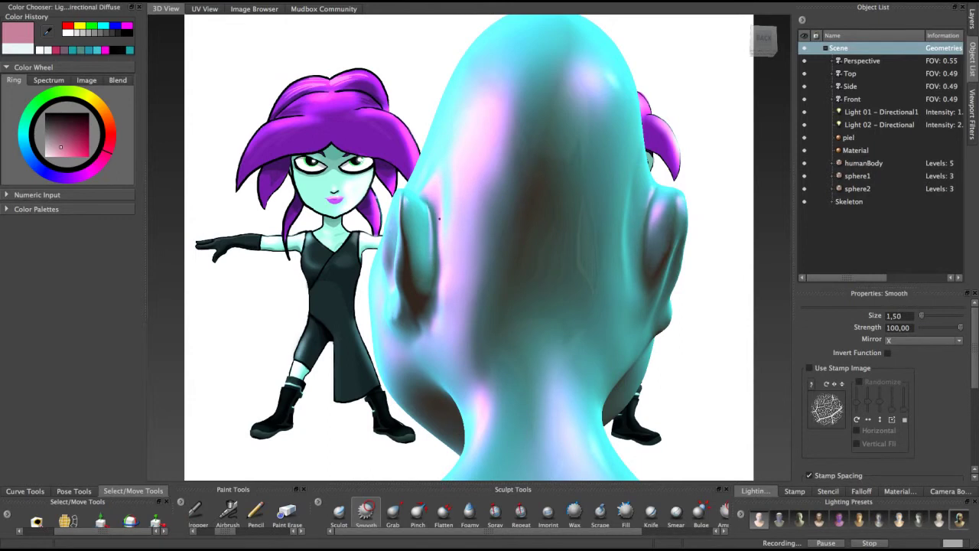
pyautogui.keyDown('alt'); pyautogui.moveTo(444, 207); pyautogui.dragTo(429, 254); pyautogui.keyUp('alt')
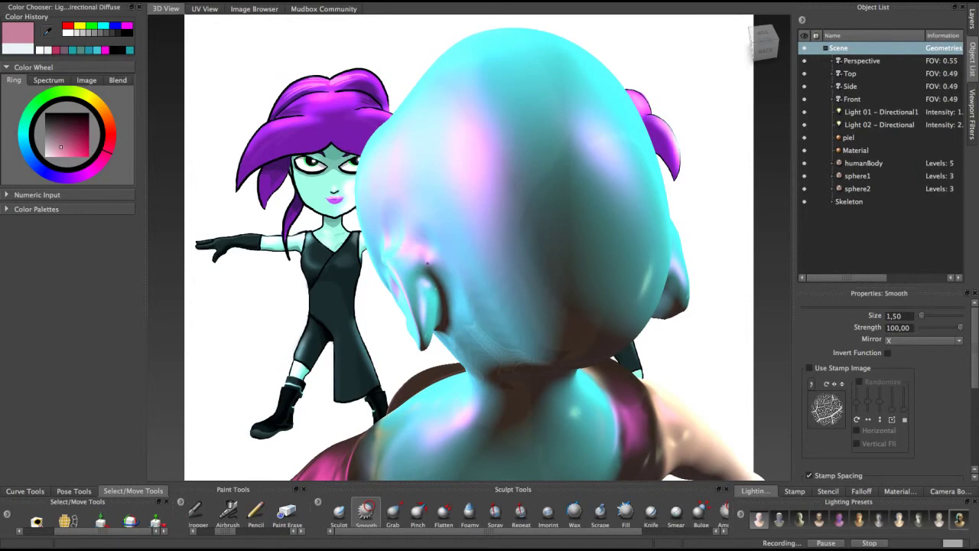
pyautogui.moveTo(440, 246)
pyautogui.keyDown('alt'); pyautogui.mouseDown()
pyautogui.moveTo(457, 251)
pyautogui.moveTo(410, 257)
pyautogui.mouseUp(); pyautogui.keyUp('alt')
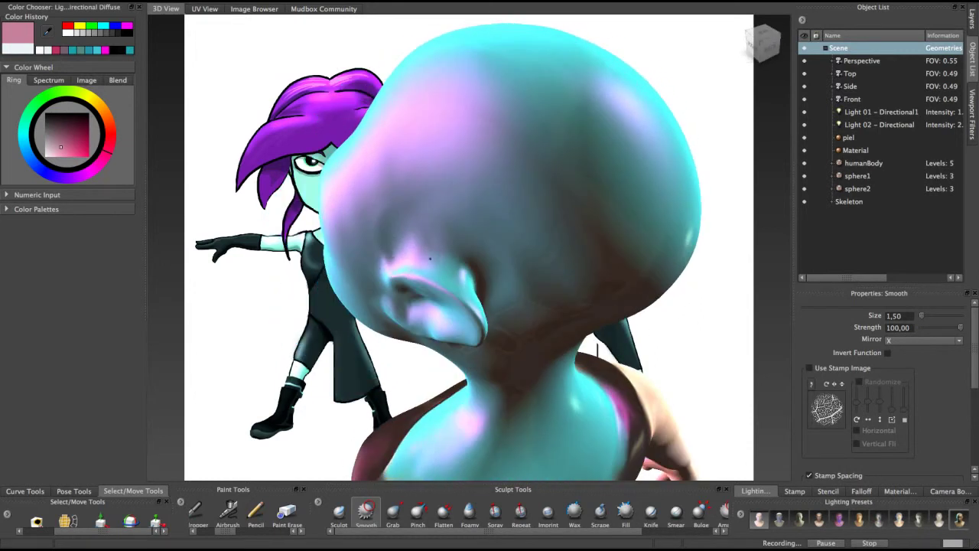
pyautogui.keyDown('alt'); pyautogui.moveTo(417, 245); pyautogui.dragTo(395, 259); pyautogui.keyUp('alt')
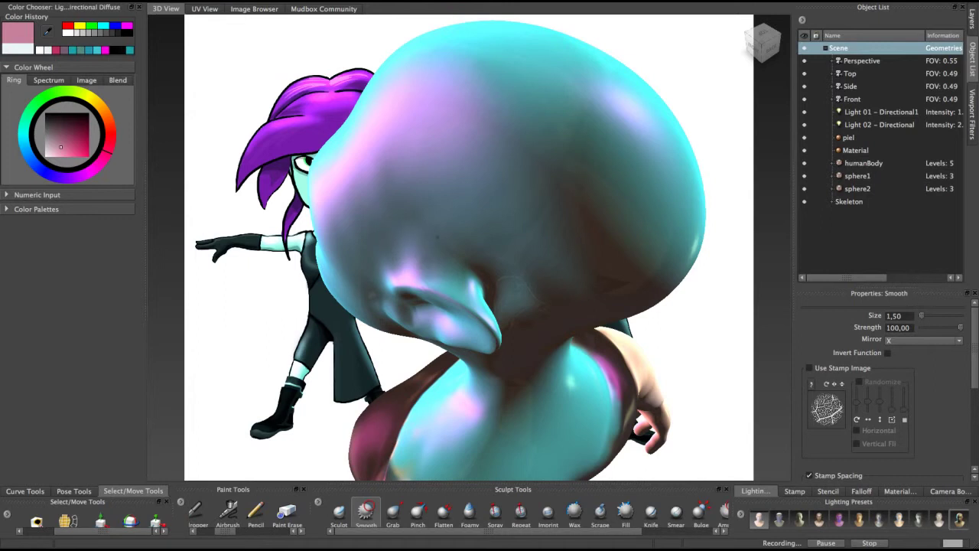
pyautogui.moveTo(416, 237)
pyautogui.keyDown('alt'); pyautogui.mouseDown()
pyautogui.moveTo(426, 217)
pyautogui.moveTo(429, 264)
pyautogui.moveTo(512, 202)
pyautogui.moveTo(481, 223)
pyautogui.mouseUp(); pyautogui.keyUp('alt')
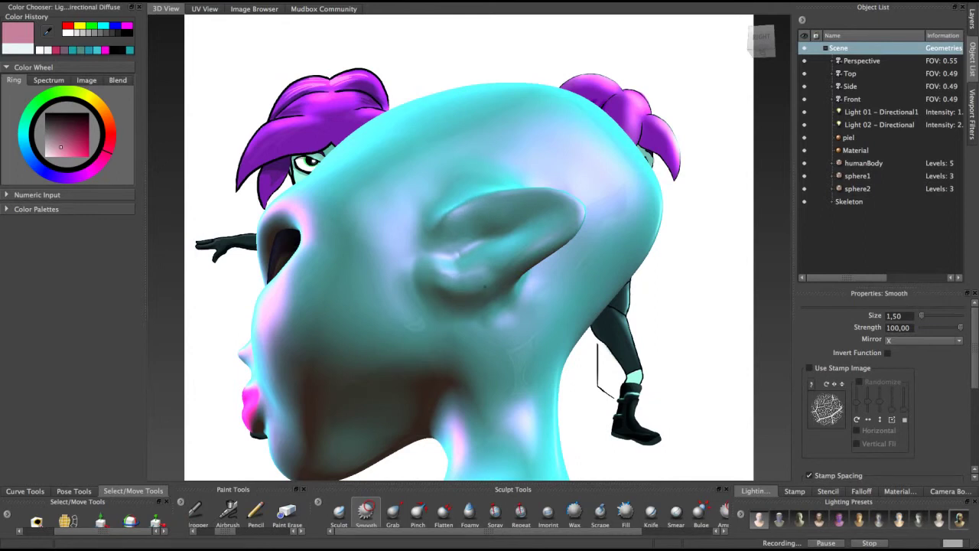
pyautogui.moveTo(542, 230)
pyautogui.keyDown('alt'); pyautogui.mouseDown()
pyautogui.moveTo(477, 251)
pyautogui.moveTo(472, 332)
pyautogui.moveTo(542, 248)
pyautogui.mouseUp(); pyautogui.keyUp('alt')
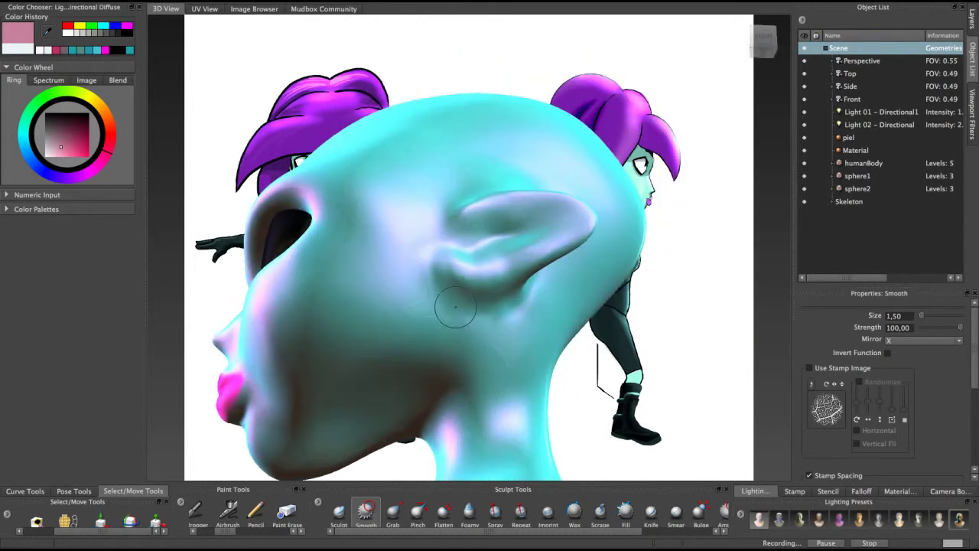
# Build up the ear's rim and lower edge with Sculpt at size 1.50 and strength 0.50, mirrored in X
pyautogui.click(339, 511)
pyautogui.moveTo(472, 207)
pyautogui.mouseDown()
pyautogui.moveTo(551, 203)
pyautogui.moveTo(478, 210)
pyautogui.moveTo(468, 223)
pyautogui.mouseUp()
pyautogui.moveTo(447, 266)
pyautogui.mouseDown()
pyautogui.moveTo(485, 275)
pyautogui.moveTo(527, 260)
pyautogui.moveTo(588, 215)
pyautogui.moveTo(512, 266)
pyautogui.mouseUp()
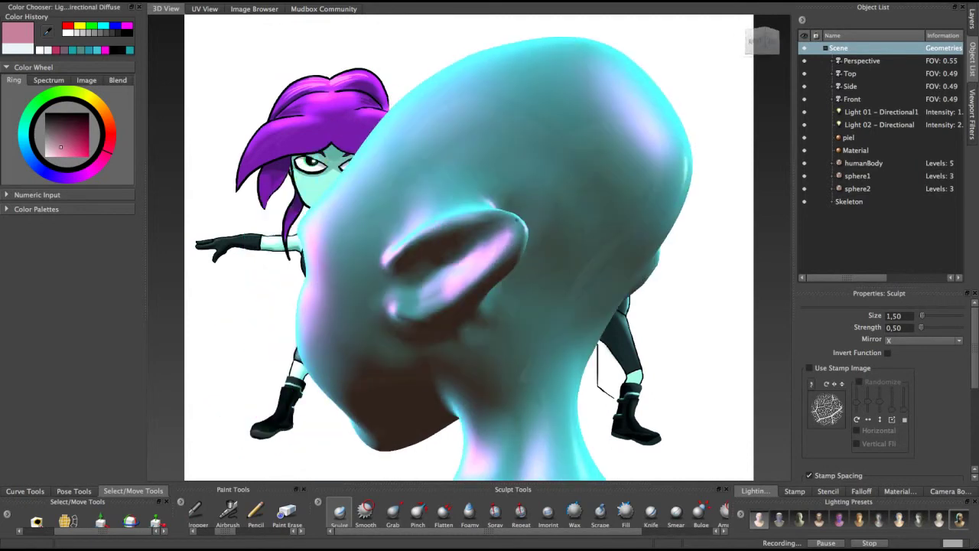
pyautogui.moveTo(521, 229)
pyautogui.keyDown('alt'); pyautogui.mouseDown()
pyautogui.moveTo(444, 277)
pyautogui.moveTo(452, 294)
pyautogui.moveTo(425, 262)
pyautogui.mouseUp(); pyautogui.keyUp('alt')
pyautogui.moveTo(449, 302); pyautogui.dragTo(441, 323)
pyautogui.moveTo(444, 321)
pyautogui.keyDown('alt'); pyautogui.mouseDown()
pyautogui.moveTo(434, 247)
pyautogui.moveTo(408, 266)
pyautogui.moveTo(410, 214)
pyautogui.mouseUp(); pyautogui.keyUp('alt')
pyautogui.moveTo(478, 230)
pyautogui.keyDown('alt'); pyautogui.mouseDown()
pyautogui.moveTo(419, 310)
pyautogui.moveTo(403, 251)
pyautogui.mouseUp(); pyautogui.keyUp('alt')
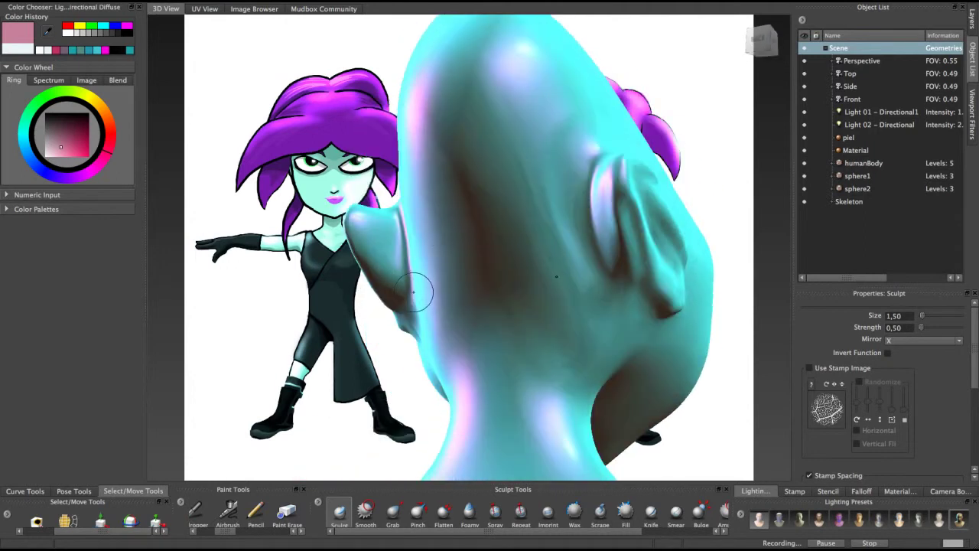
# Smooth the back surface and outer edge of the ears at size 1.50 and strength 100, mirrored in X
pyautogui.keyDown('alt'); pyautogui.moveTo(411, 292); pyautogui.dragTo(493, 137, button='right'); pyautogui.keyUp('alt')
pyautogui.moveTo(493, 138)
pyautogui.keyDown('alt'); pyautogui.mouseDown()
pyautogui.moveTo(506, 183)
pyautogui.moveTo(561, 254)
pyautogui.moveTo(510, 264)
pyautogui.moveTo(453, 218)
pyautogui.moveTo(447, 236)
pyautogui.mouseUp(); pyautogui.keyUp('alt')
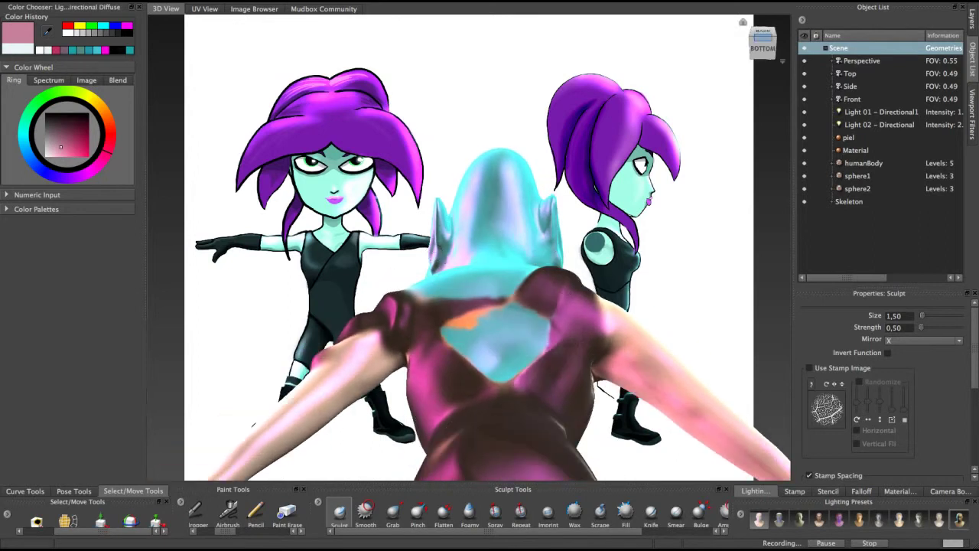
pyautogui.click(762, 46)
pyautogui.keyDown('alt'); pyautogui.moveTo(520, 228); pyautogui.dragTo(507, 230); pyautogui.keyUp('alt')
pyautogui.keyDown('alt'); pyautogui.moveTo(508, 252); pyautogui.dragTo(426, 349, button='middle'); pyautogui.keyUp('alt')
pyautogui.keyDown('alt'); pyautogui.moveTo(425, 350); pyautogui.dragTo(428, 402, button='right'); pyautogui.keyUp('alt')
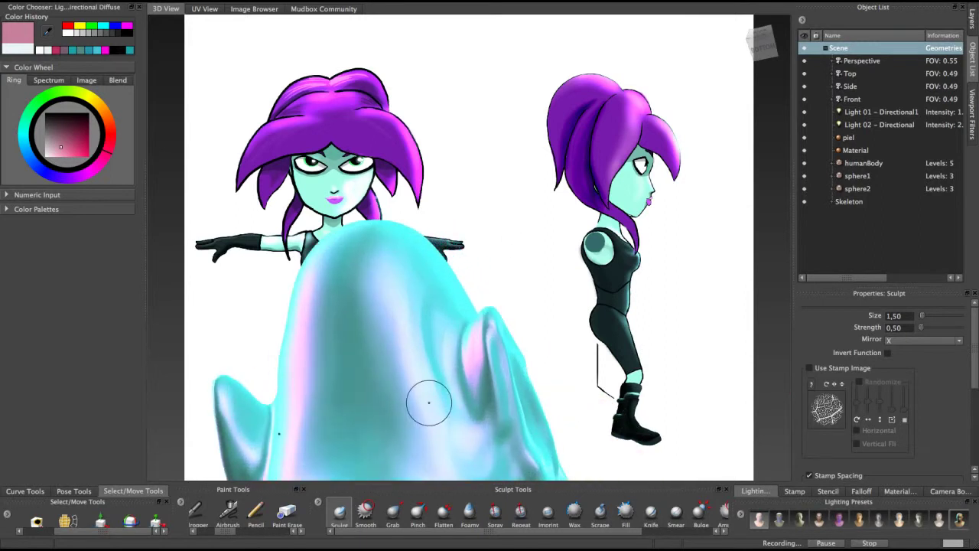
pyautogui.keyDown('alt'); pyautogui.moveTo(429, 404); pyautogui.dragTo(492, 275, button='middle'); pyautogui.keyUp('alt')
pyautogui.moveTo(492, 275)
pyautogui.keyDown('alt'); pyautogui.mouseDown()
pyautogui.moveTo(566, 274)
pyautogui.moveTo(535, 300)
pyautogui.mouseUp(); pyautogui.keyUp('alt')
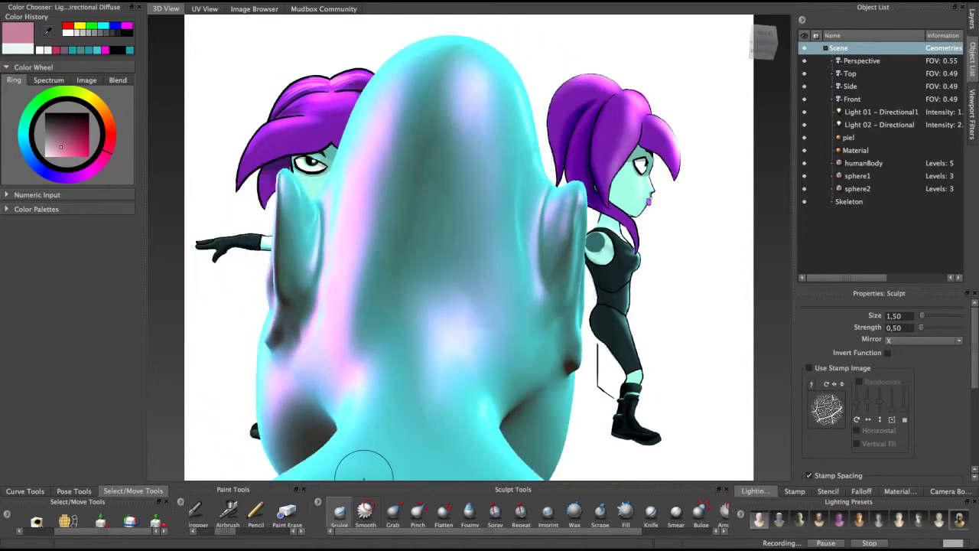
pyautogui.click(366, 511)
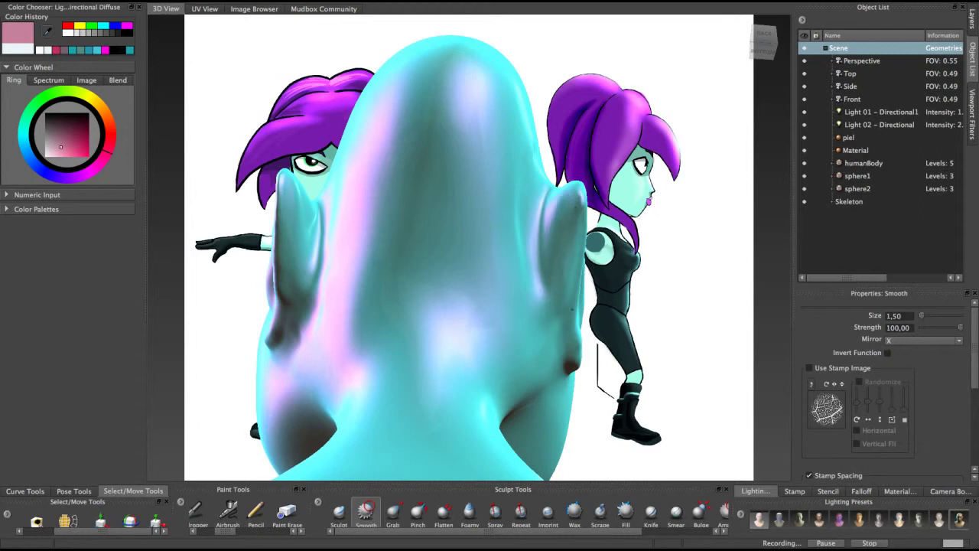
pyautogui.moveTo(564, 300)
pyautogui.keyDown('alt'); pyautogui.mouseDown()
pyautogui.moveTo(534, 182)
pyautogui.moveTo(560, 251)
pyautogui.moveTo(558, 233)
pyautogui.mouseUp(); pyautogui.keyUp('alt')
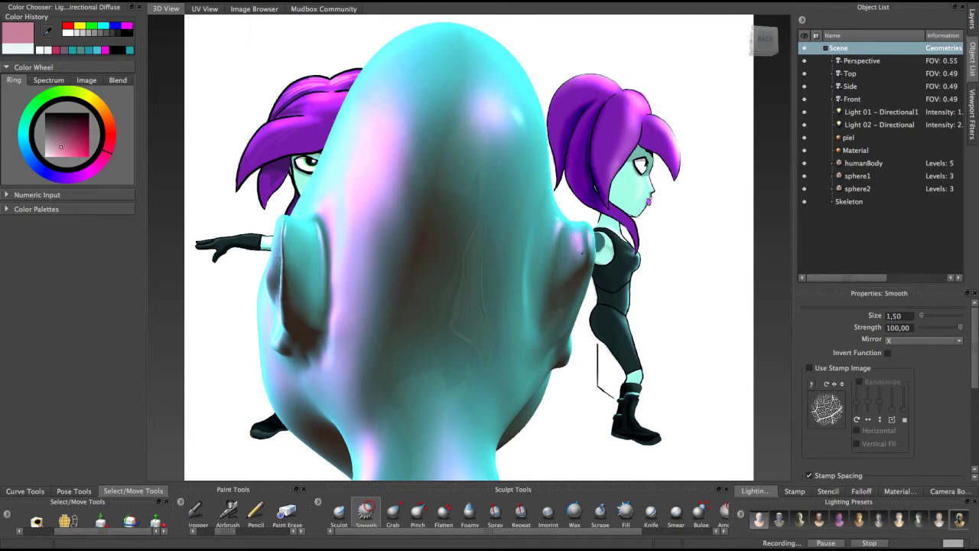
pyautogui.keyDown('alt'); pyautogui.moveTo(574, 243); pyautogui.dragTo(557, 202); pyautogui.keyUp('alt')
pyautogui.moveTo(550, 283)
pyautogui.keyDown('alt'); pyautogui.mouseDown()
pyautogui.moveTo(546, 218)
pyautogui.moveTo(528, 233)
pyautogui.moveTo(505, 229)
pyautogui.mouseUp(); pyautogui.keyUp('alt')
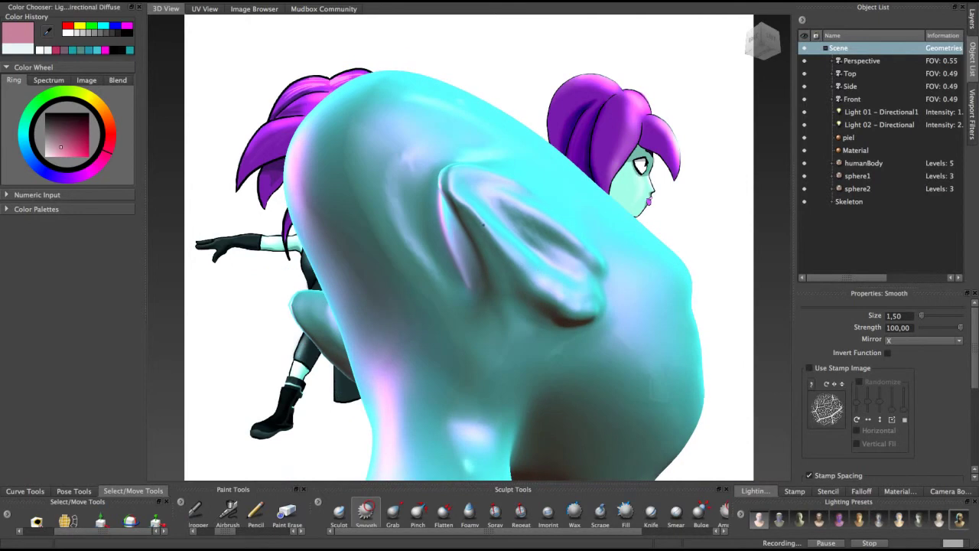
pyautogui.moveTo(550, 290)
pyautogui.keyDown('alt'); pyautogui.mouseDown()
pyautogui.moveTo(545, 220)
pyautogui.moveTo(519, 258)
pyautogui.moveTo(482, 268)
pyautogui.moveTo(493, 282)
pyautogui.mouseUp(); pyautogui.keyUp('alt')
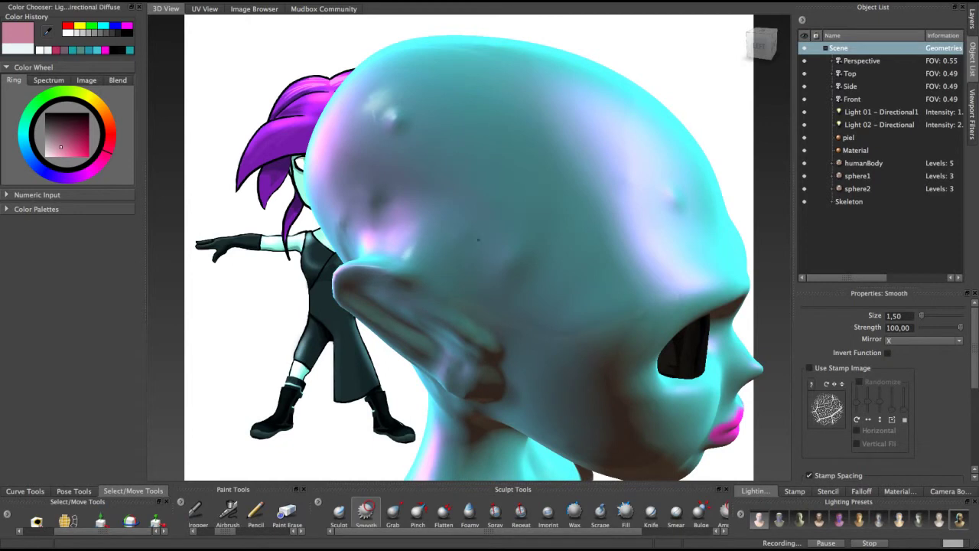
# Smooth out the bumps on the skull above and behind the ear at size 5.46 and strength 100, mirrored in X
pyautogui.keyDown('alt'); pyautogui.moveTo(490, 269); pyautogui.dragTo(417, 268, button='right'); pyautogui.keyUp('alt')
pyautogui.moveTo(539, 187)
pyautogui.keyDown('alt'); pyautogui.mouseDown()
pyautogui.moveTo(455, 248)
pyautogui.moveTo(451, 171)
pyautogui.mouseUp(); pyautogui.keyUp('alt')
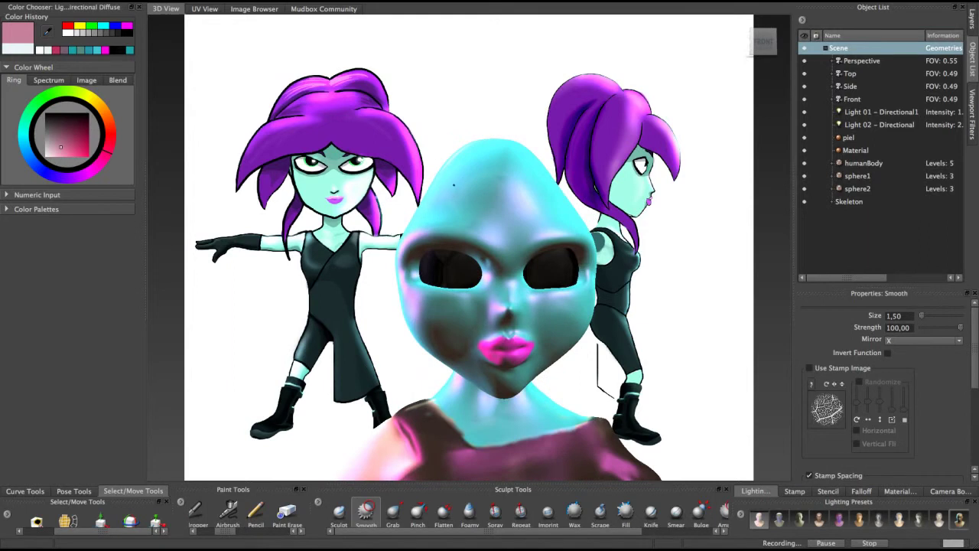
pyautogui.moveTo(481, 186); pyautogui.dragTo(492, 164)
pyautogui.moveTo(493, 163); pyautogui.dragTo(471, 257)
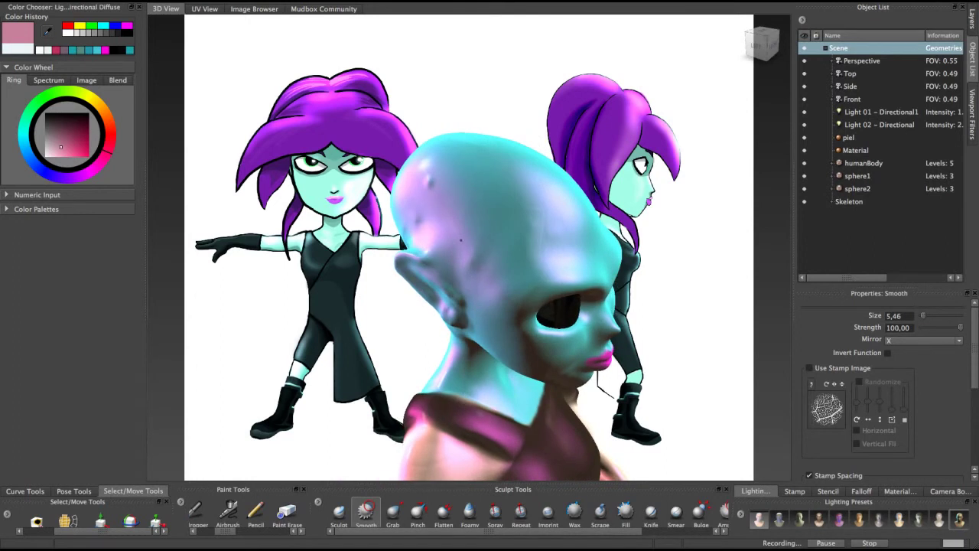
pyautogui.keyDown('alt'); pyautogui.moveTo(421, 230); pyautogui.dragTo(442, 199); pyautogui.keyUp('alt')
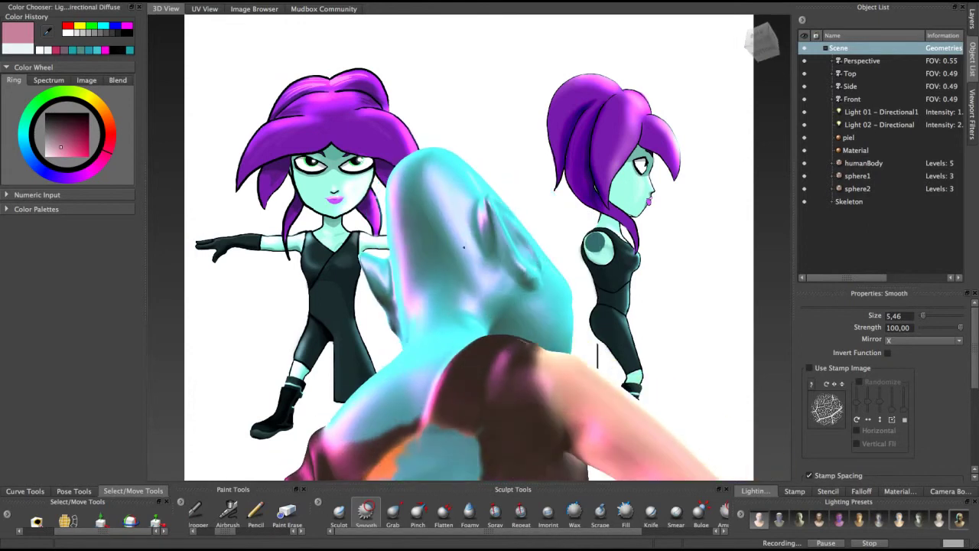
pyautogui.keyDown('alt'); pyautogui.moveTo(444, 245); pyautogui.dragTo(495, 230); pyautogui.keyUp('alt')
pyautogui.moveTo(541, 257)
pyautogui.keyDown('alt'); pyautogui.mouseDown()
pyautogui.moveTo(478, 243)
pyautogui.moveTo(480, 255)
pyautogui.moveTo(501, 192)
pyautogui.moveTo(471, 202)
pyautogui.mouseUp(); pyautogui.keyUp('alt')
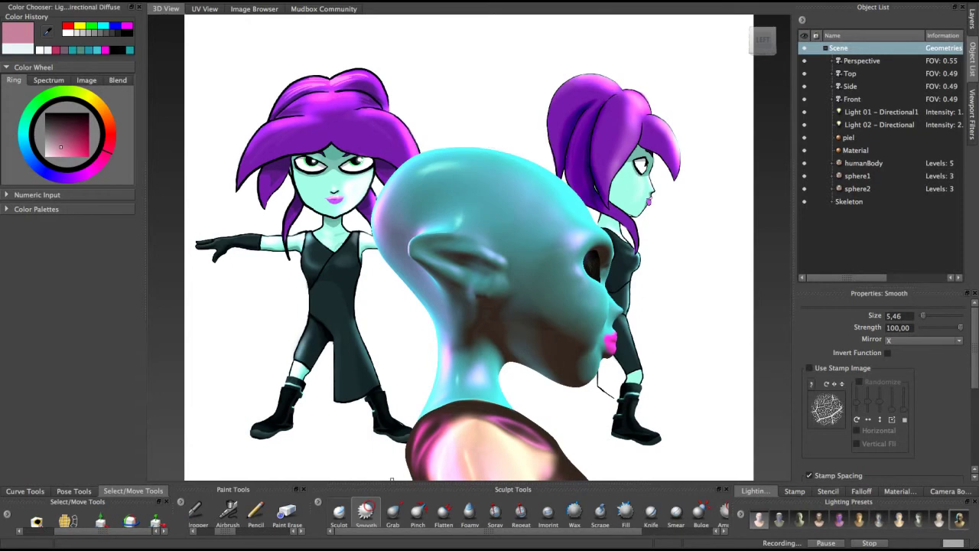
# Build up the upper back of the ear where it joins the skull with Sculpt at size 2.05 and strength 0.50
pyautogui.click(339, 511)
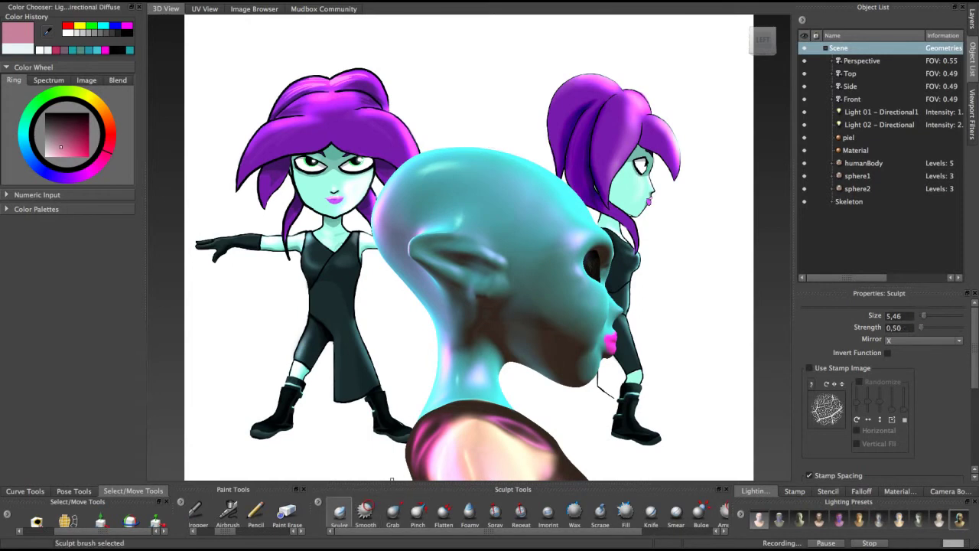
pyautogui.click(392, 511)
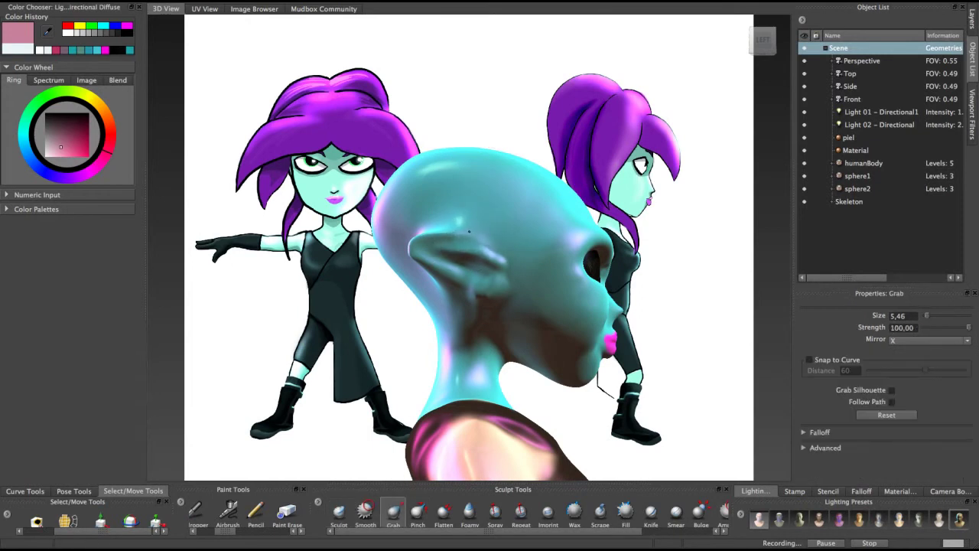
pyautogui.keyDown('alt'); pyautogui.moveTo(469, 230); pyautogui.dragTo(542, 346); pyautogui.keyUp('alt')
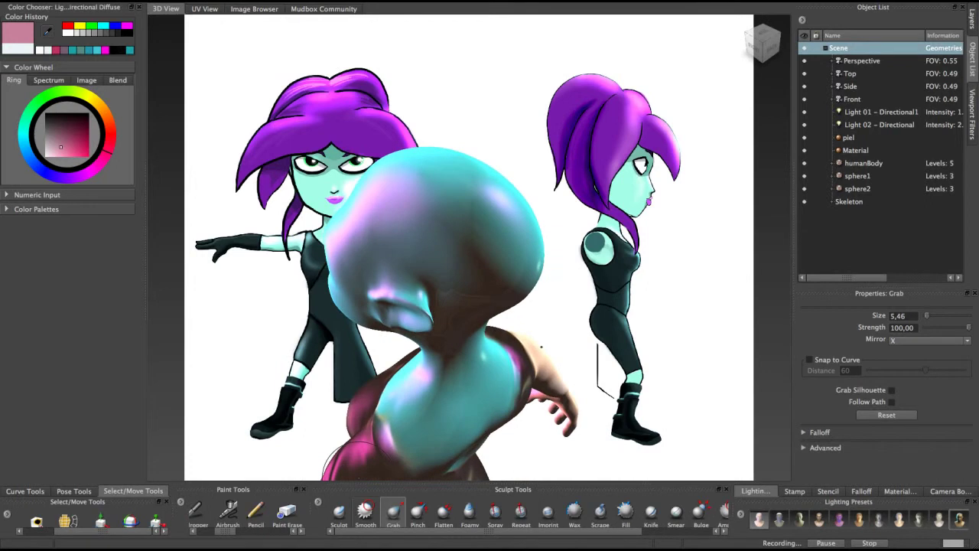
pyautogui.press('1')
pyautogui.moveTo(390, 276); pyautogui.dragTo(370, 276)
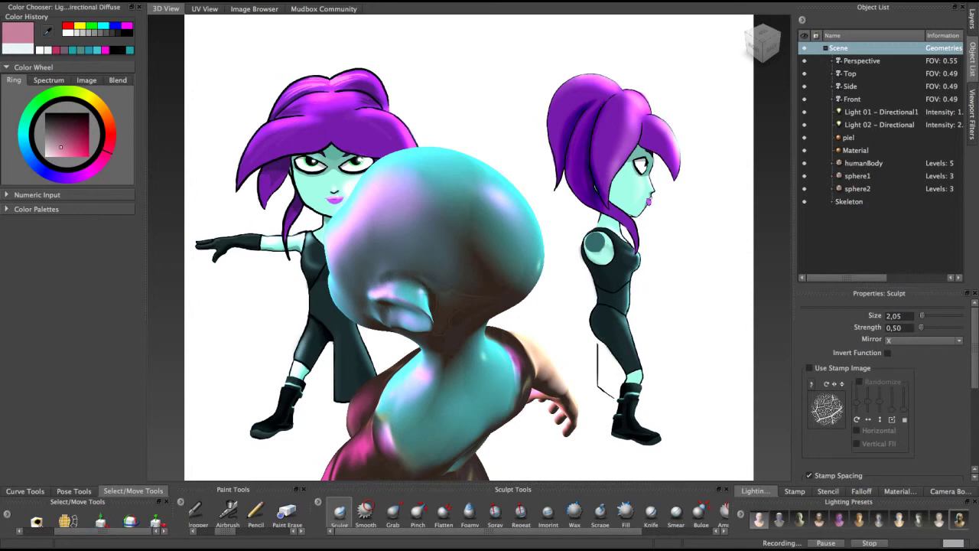
pyautogui.keyDown('alt'); pyautogui.moveTo(392, 269); pyautogui.dragTo(390, 261); pyautogui.keyUp('alt')
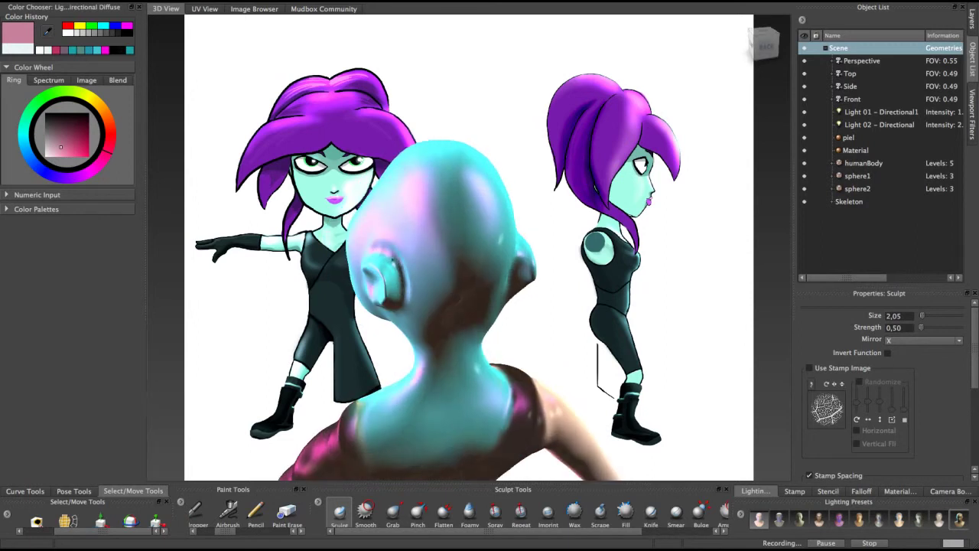
pyautogui.moveTo(390, 264)
pyautogui.keyDown('alt'); pyautogui.mouseDown()
pyautogui.moveTo(408, 294)
pyautogui.moveTo(382, 250)
pyautogui.mouseUp(); pyautogui.keyUp('alt')
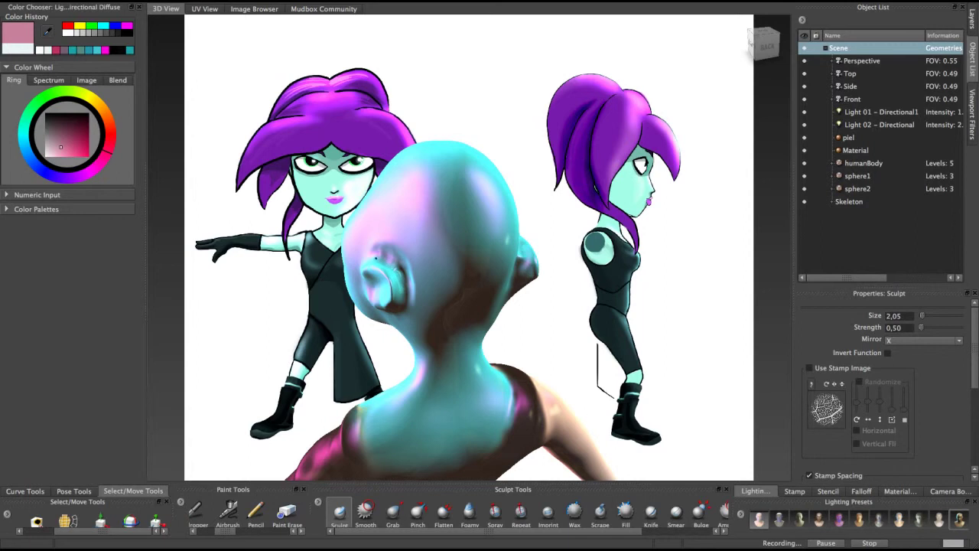
pyautogui.moveTo(379, 259)
pyautogui.keyDown('alt'); pyautogui.mouseDown()
pyautogui.moveTo(418, 276)
pyautogui.moveTo(380, 258)
pyautogui.mouseUp(); pyautogui.keyUp('alt')
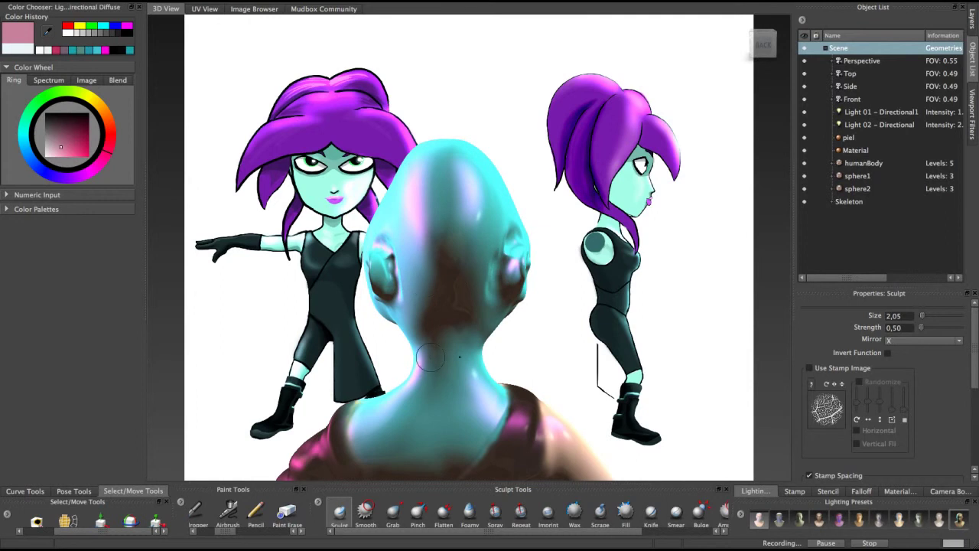
# Smooth the built-up area between the upper back of the ear and the skull at size 2.05 and strength 100
pyautogui.scroll(-4, 450, 260)
pyautogui.scroll(10, 450, 260)
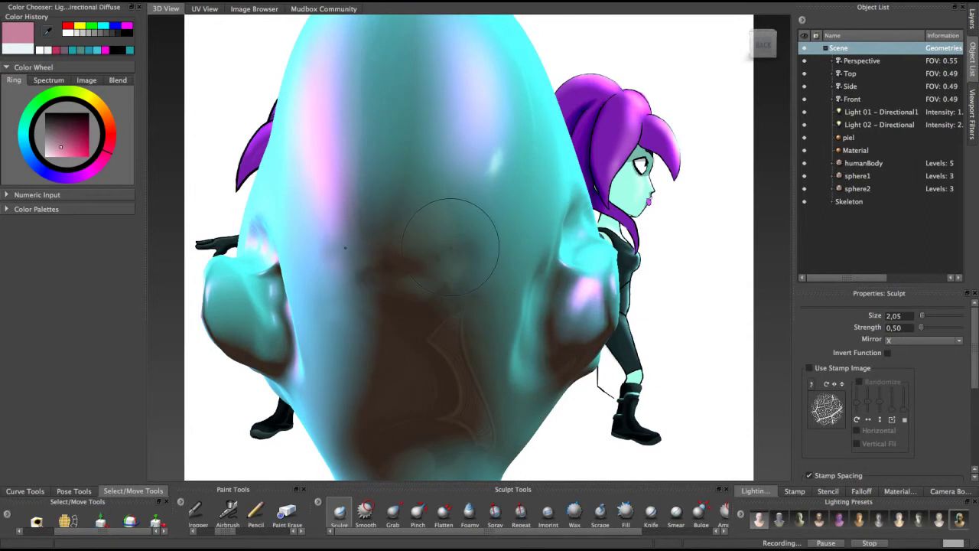
pyautogui.keyDown('alt'); pyautogui.moveTo(403, 273); pyautogui.dragTo(360, 317); pyautogui.keyUp('alt')
pyautogui.click(365, 511)
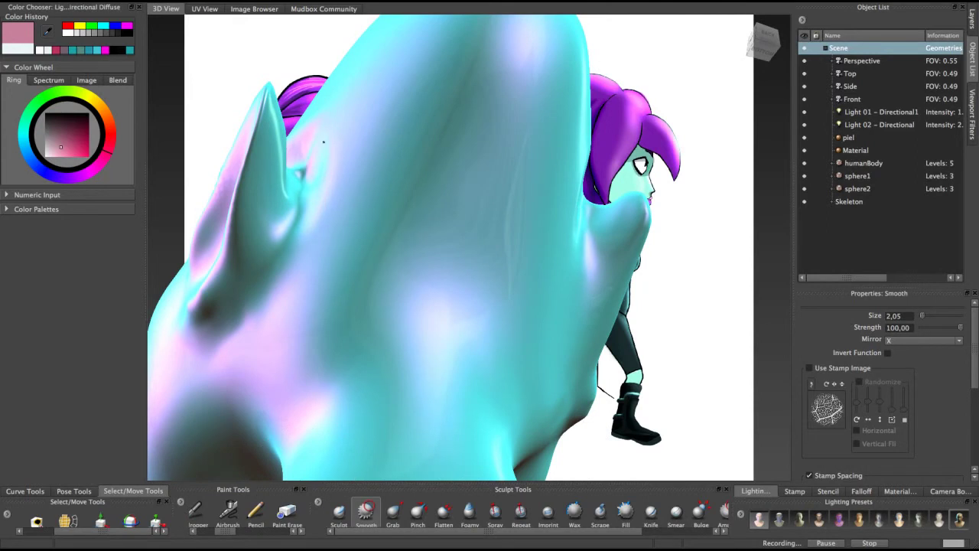
pyautogui.keyDown('alt'); pyautogui.moveTo(277, 213); pyautogui.dragTo(263, 197); pyautogui.keyUp('alt')
pyautogui.moveTo(201, 244)
pyautogui.keyDown('alt'); pyautogui.mouseDown()
pyautogui.moveTo(321, 277)
pyautogui.moveTo(310, 348)
pyautogui.moveTo(242, 288)
pyautogui.moveTo(249, 272)
pyautogui.moveTo(270, 273)
pyautogui.moveTo(296, 305)
pyautogui.moveTo(345, 278)
pyautogui.moveTo(284, 295)
pyautogui.moveTo(326, 222)
pyautogui.moveTo(285, 196)
pyautogui.moveTo(235, 221)
pyautogui.moveTo(266, 239)
pyautogui.moveTo(340, 253)
pyautogui.mouseUp(); pyautogui.keyUp('alt')
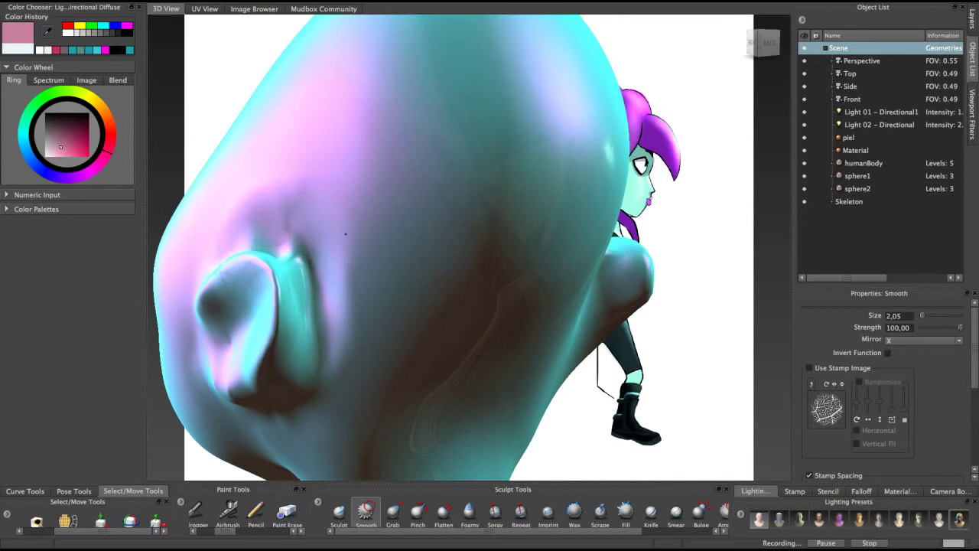
pyautogui.keyDown('alt'); pyautogui.moveTo(283, 191); pyautogui.dragTo(415, 240); pyautogui.keyUp('alt')
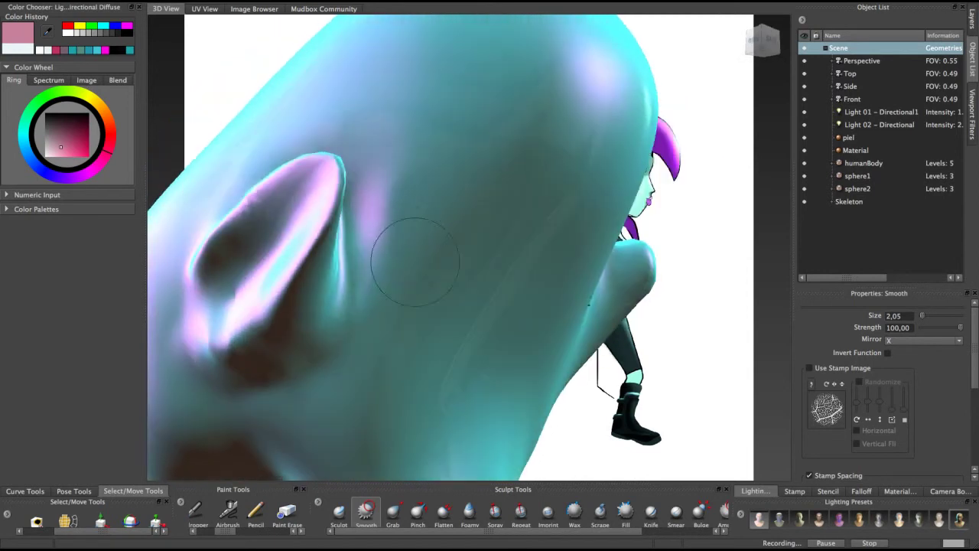
pyautogui.keyDown('alt'); pyautogui.moveTo(335, 302); pyautogui.dragTo(339, 225); pyautogui.keyUp('alt')
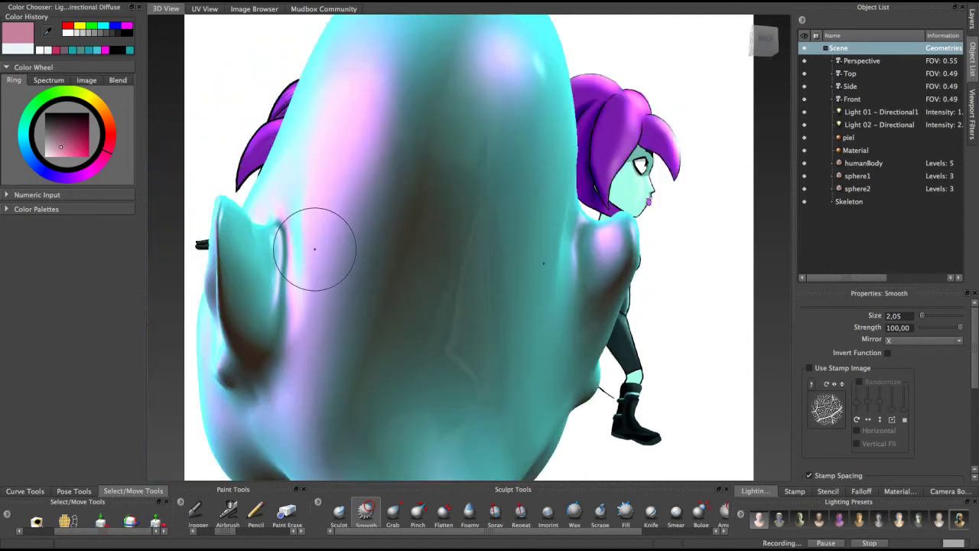
# Smooth the skull surface above and behind the ear at size 2.05 and strength 100, mirrored in X
pyautogui.moveTo(278, 264)
pyautogui.keyDown('alt'); pyautogui.mouseDown()
pyautogui.moveTo(324, 285)
pyautogui.moveTo(358, 324)
pyautogui.mouseUp(); pyautogui.keyUp('alt')
pyautogui.moveTo(278, 305)
pyautogui.mouseDown()
pyautogui.moveTo(258, 286)
pyautogui.moveTo(254, 293)
pyautogui.moveTo(262, 284)
pyautogui.moveTo(320, 291)
pyautogui.moveTo(303, 239)
pyautogui.moveTo(280, 290)
pyautogui.moveTo(287, 305)
pyautogui.moveTo(268, 286)
pyautogui.moveTo(383, 268)
pyautogui.moveTo(413, 246)
pyautogui.moveTo(413, 280)
pyautogui.moveTo(405, 210)
pyautogui.mouseUp()
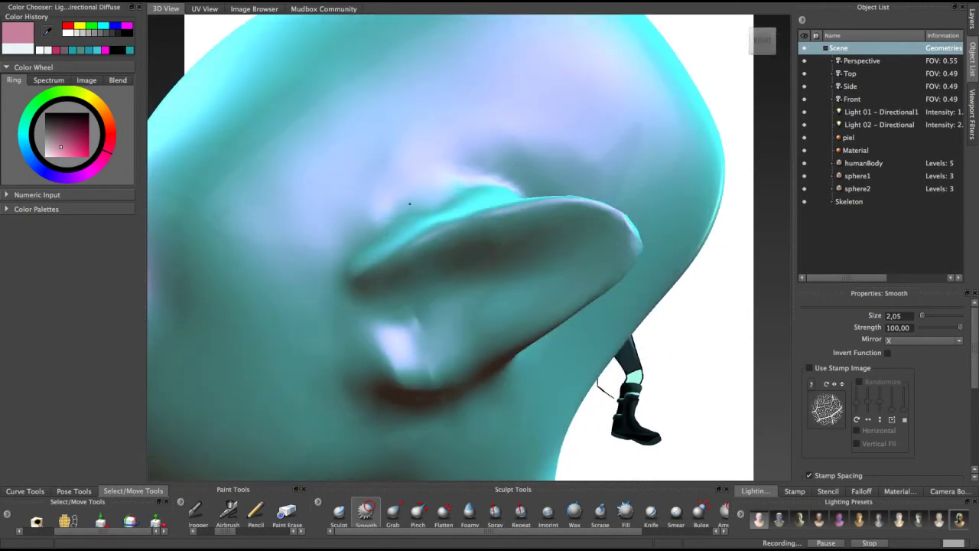
pyautogui.moveTo(437, 180)
pyautogui.mouseDown()
pyautogui.moveTo(502, 172)
pyautogui.moveTo(558, 252)
pyautogui.moveTo(365, 245)
pyautogui.mouseUp()
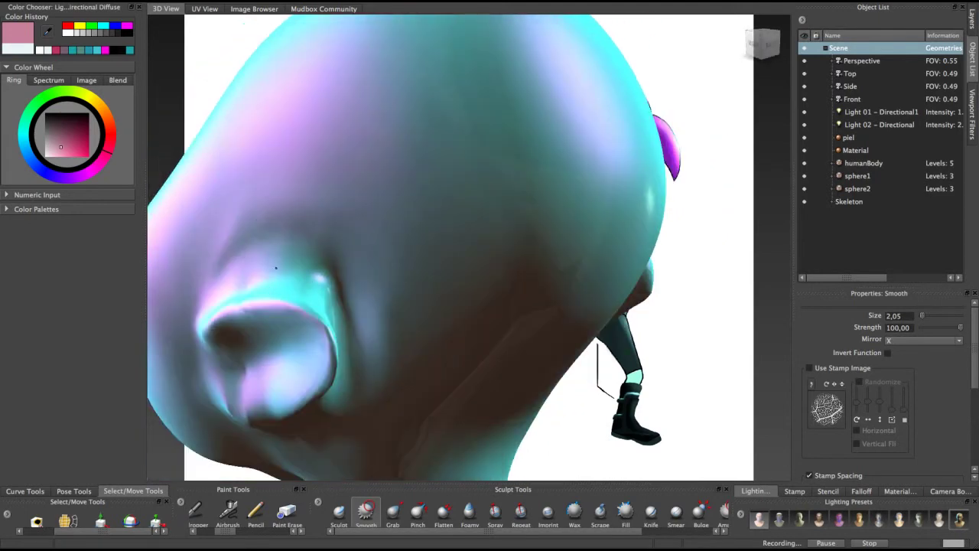
pyautogui.moveTo(237, 281)
pyautogui.mouseDown()
pyautogui.moveTo(229, 253)
pyautogui.moveTo(275, 230)
pyautogui.moveTo(303, 234)
pyautogui.mouseUp()
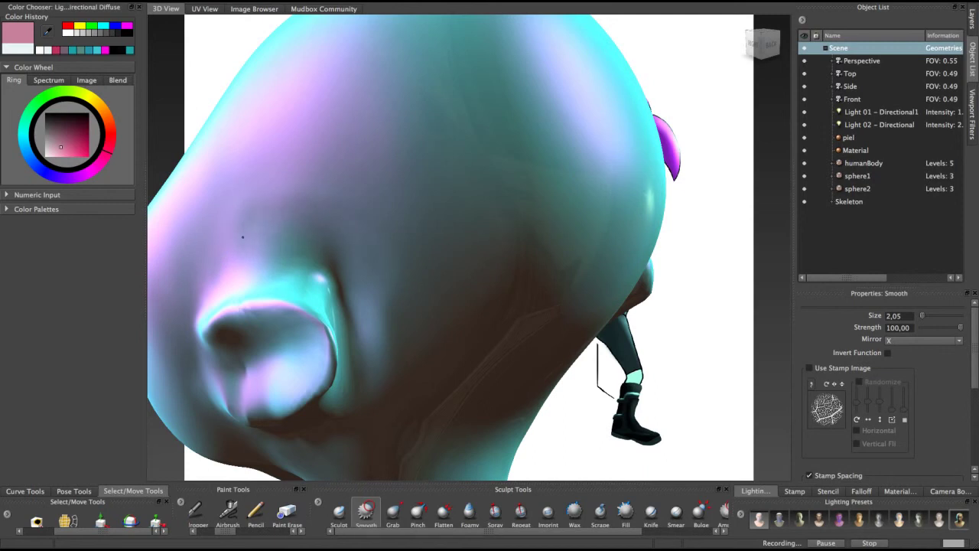
pyautogui.keyDown('alt'); pyautogui.moveTo(320, 260); pyautogui.dragTo(306, 229); pyautogui.keyUp('alt')
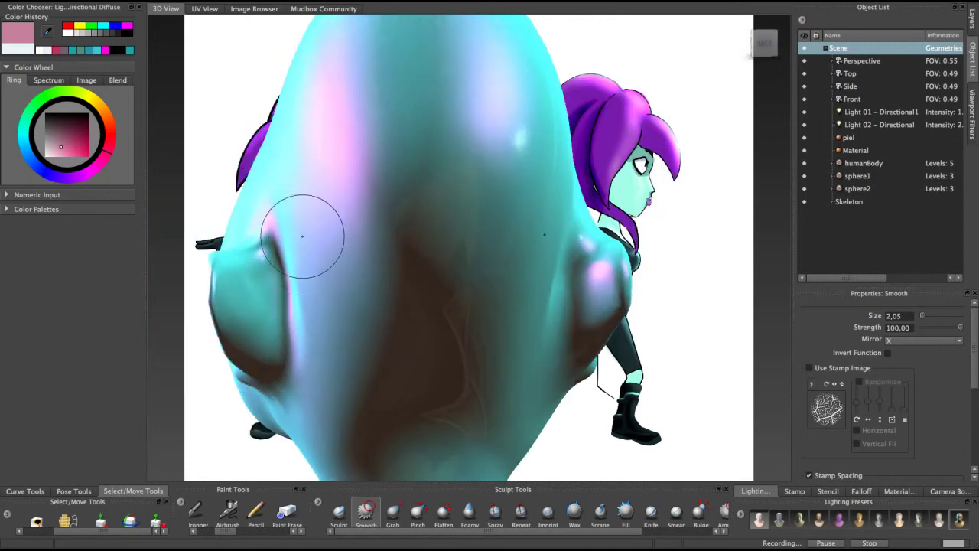
pyautogui.moveTo(250, 243); pyautogui.dragTo(259, 231)
# Reshape the ear and its join with the skull using Grab at size 3.27 and strength 100, mirrored in X
pyautogui.moveTo(259, 231)
pyautogui.keyDown('alt'); pyautogui.mouseDown()
pyautogui.moveTo(386, 253)
pyautogui.moveTo(268, 237)
pyautogui.moveTo(395, 244)
pyautogui.mouseUp(); pyautogui.keyUp('alt')
pyautogui.keyDown('alt'); pyautogui.moveTo(360, 394); pyautogui.dragTo(481, 154, button='right'); pyautogui.keyUp('alt')
pyautogui.moveTo(481, 154)
pyautogui.keyDown('alt'); pyautogui.mouseDown()
pyautogui.moveTo(192, 281)
pyautogui.moveTo(502, 213)
pyautogui.moveTo(488, 215)
pyautogui.mouseUp(); pyautogui.keyUp('alt')
pyautogui.press('b')
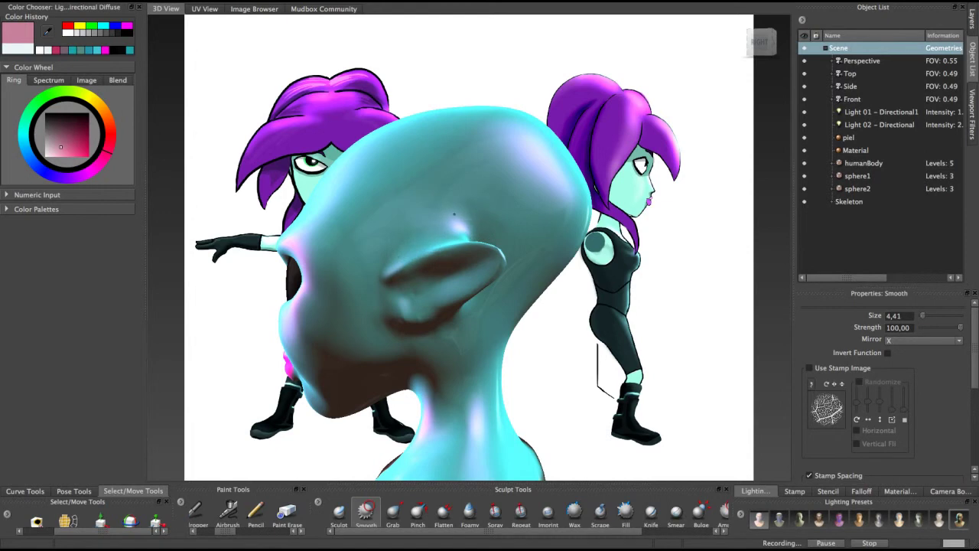
pyautogui.keyDown('alt'); pyautogui.moveTo(491, 218); pyautogui.dragTo(419, 231); pyautogui.keyUp('alt')
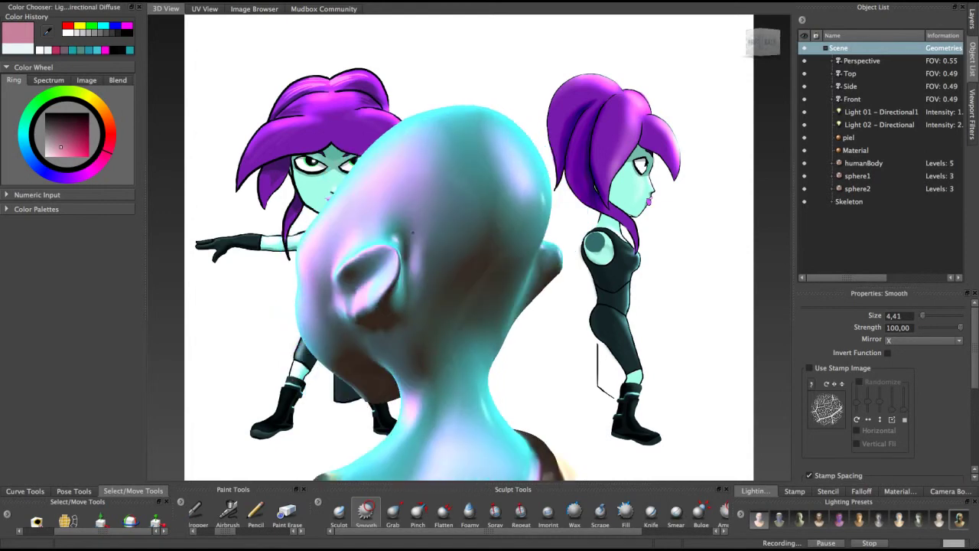
pyautogui.moveTo(408, 274)
pyautogui.keyDown('alt'); pyautogui.mouseDown()
pyautogui.moveTo(366, 258)
pyautogui.moveTo(372, 224)
pyautogui.moveTo(386, 299)
pyautogui.mouseUp(); pyautogui.keyUp('alt')
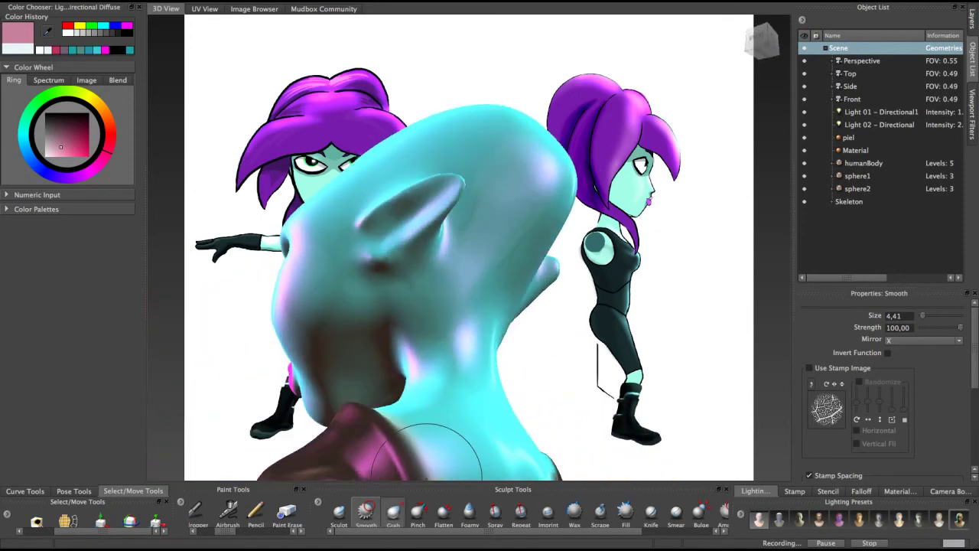
pyautogui.click(393, 511)
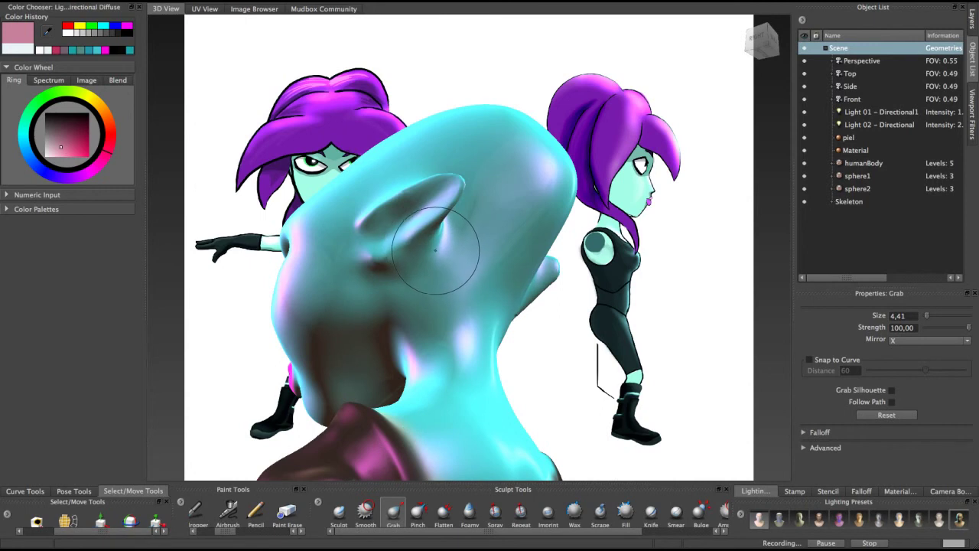
pyautogui.moveTo(439, 251); pyautogui.dragTo(429, 245)
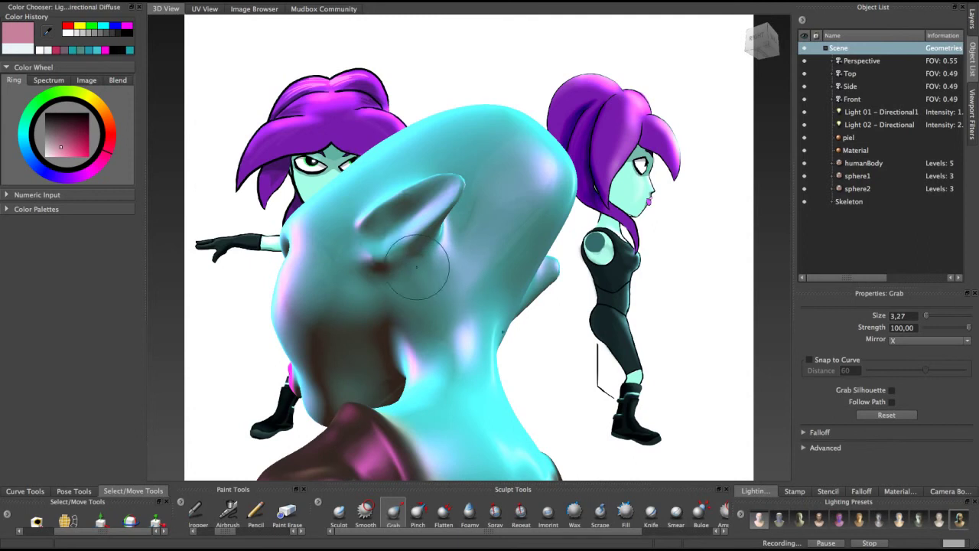
pyautogui.moveTo(437, 241)
pyautogui.keyDown('alt'); pyautogui.mouseDown()
pyautogui.moveTo(380, 235)
pyautogui.moveTo(455, 274)
pyautogui.moveTo(398, 259)
pyautogui.moveTo(380, 265)
pyautogui.moveTo(430, 236)
pyautogui.mouseUp(); pyautogui.keyUp('alt')
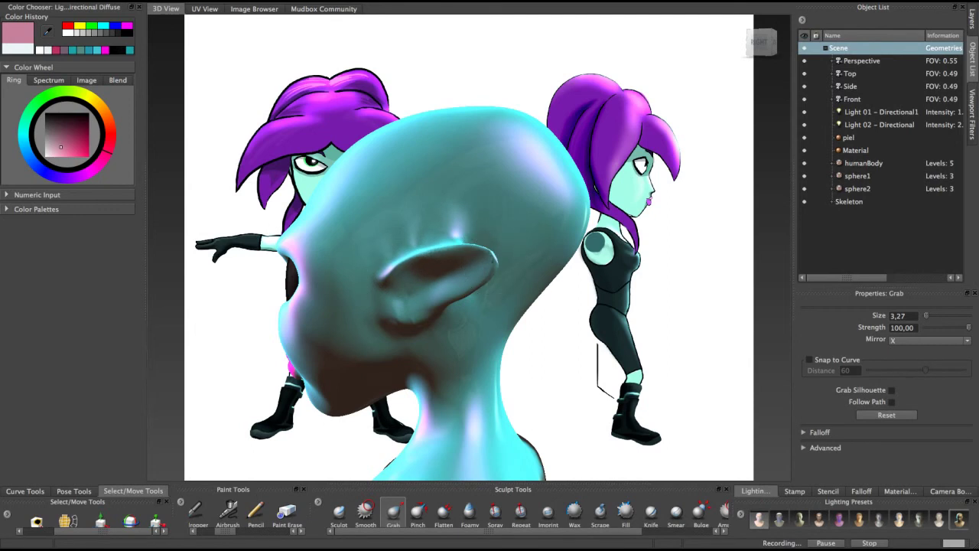
pyautogui.moveTo(489, 266)
pyautogui.mouseDown()
pyautogui.moveTo(501, 262)
pyautogui.moveTo(491, 272)
pyautogui.moveTo(405, 277)
pyautogui.moveTo(344, 267)
pyautogui.moveTo(357, 233)
pyautogui.moveTo(476, 264)
pyautogui.moveTo(417, 301)
pyautogui.moveTo(429, 268)
pyautogui.moveTo(368, 253)
pyautogui.moveTo(361, 241)
pyautogui.moveTo(359, 256)
pyautogui.moveTo(331, 246)
pyautogui.moveTo(401, 247)
pyautogui.moveTo(432, 222)
pyautogui.moveTo(440, 246)
pyautogui.moveTo(424, 264)
pyautogui.moveTo(336, 267)
pyautogui.moveTo(366, 277)
pyautogui.mouseUp()
# Smooth the bumps on the skull above and in front of the ear at size 3.27 and strength 100, mirrored in X
pyautogui.press('shift')
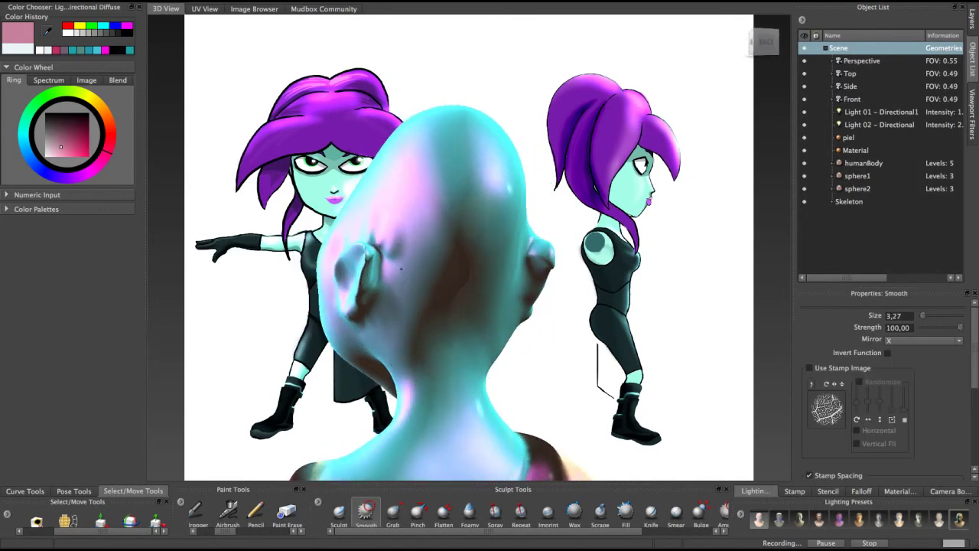
pyautogui.moveTo(411, 246)
pyautogui.keyDown('alt'); pyautogui.mouseDown()
pyautogui.moveTo(416, 235)
pyautogui.moveTo(411, 261)
pyautogui.moveTo(350, 208)
pyautogui.mouseUp(); pyautogui.keyUp('alt')
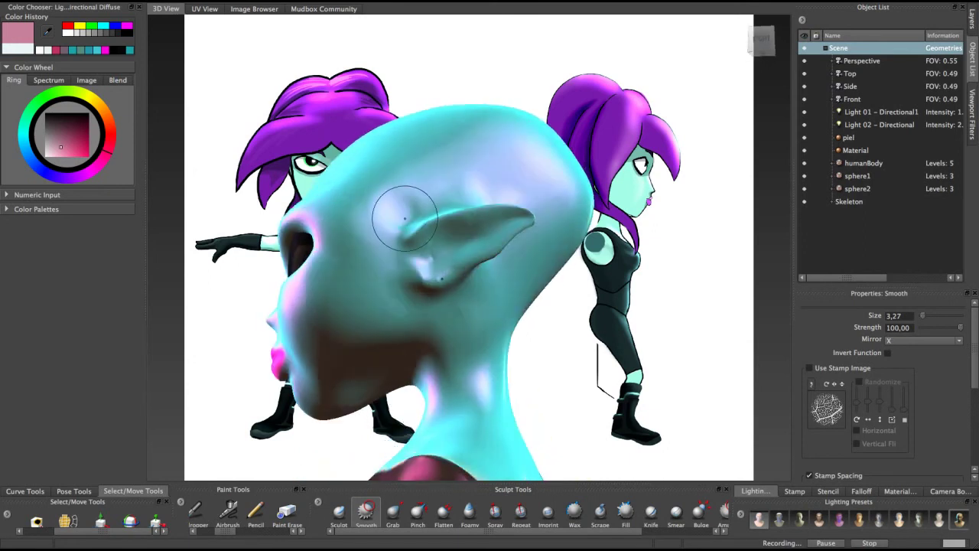
pyautogui.moveTo(426, 189); pyautogui.dragTo(401, 218)
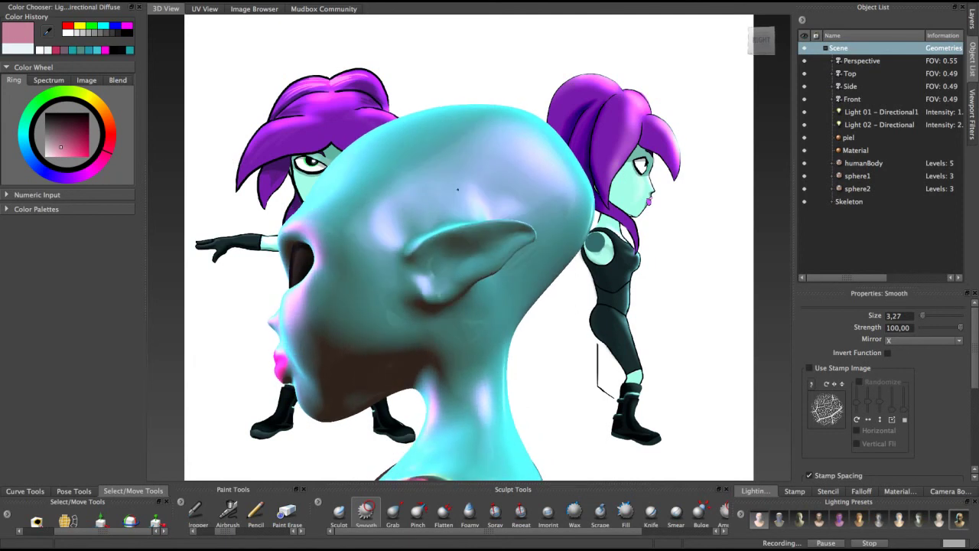
# Examine the ears' shape and proportion to the head and body from the side and back
pyautogui.keyDown('alt'); pyautogui.moveTo(457, 185); pyautogui.dragTo(494, 210); pyautogui.keyUp('alt')
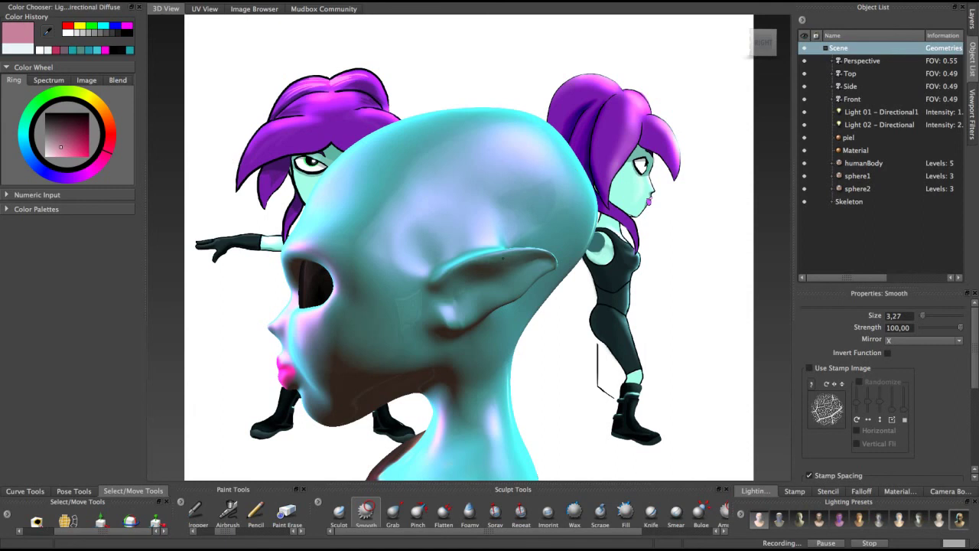
pyautogui.moveTo(566, 267)
pyautogui.keyDown('alt'); pyautogui.mouseDown()
pyautogui.moveTo(514, 257)
pyautogui.moveTo(499, 213)
pyautogui.moveTo(525, 181)
pyautogui.mouseUp(); pyautogui.keyUp('alt')
pyautogui.keyDown('alt'); pyautogui.moveTo(407, 203); pyautogui.dragTo(452, 268); pyautogui.keyUp('alt')
pyautogui.keyDown('alt'); pyautogui.moveTo(451, 268); pyautogui.dragTo(479, 239, button='right'); pyautogui.keyUp('alt')
pyautogui.moveTo(478, 240)
pyautogui.keyDown('alt'); pyautogui.mouseDown()
pyautogui.moveTo(547, 348)
pyautogui.moveTo(566, 350)
pyautogui.moveTo(559, 245)
pyautogui.moveTo(516, 225)
pyautogui.moveTo(470, 250)
pyautogui.mouseUp(); pyautogui.keyUp('alt')
pyautogui.keyDown('alt'); pyautogui.moveTo(519, 277); pyautogui.dragTo(398, 271); pyautogui.keyUp('alt')
pyautogui.keyDown('alt'); pyautogui.moveTo(197, 236); pyautogui.dragTo(205, 237); pyautogui.keyUp('alt')
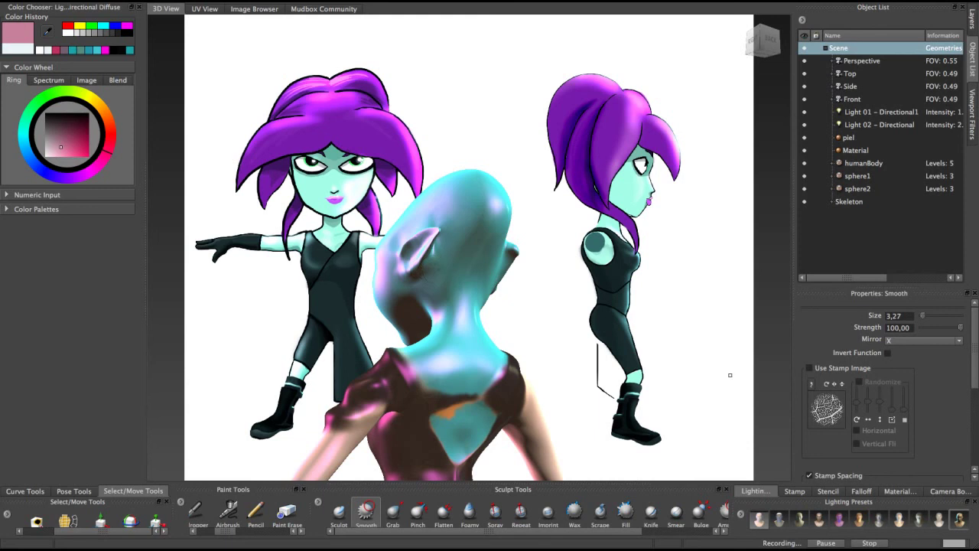